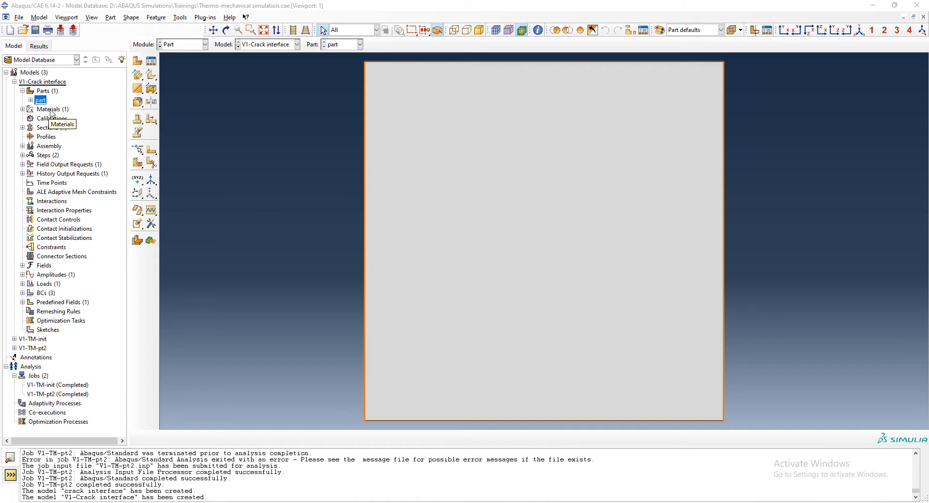
Step: Examine the analysis steps, amplitude, predefined field and boundary conditions of the V1-Crack interface model
{"action": "left_click", "coordinate": [22, 155]}
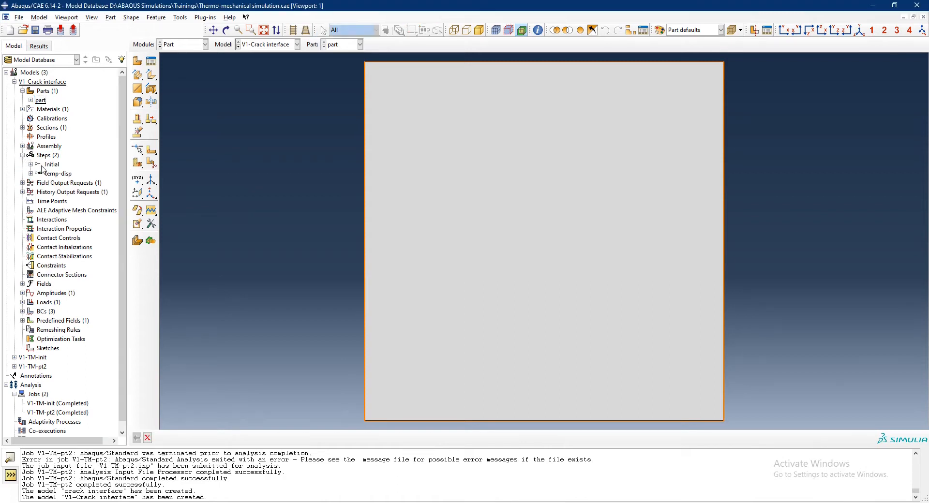
{"action": "mouse_move", "coordinate": [48, 177]}
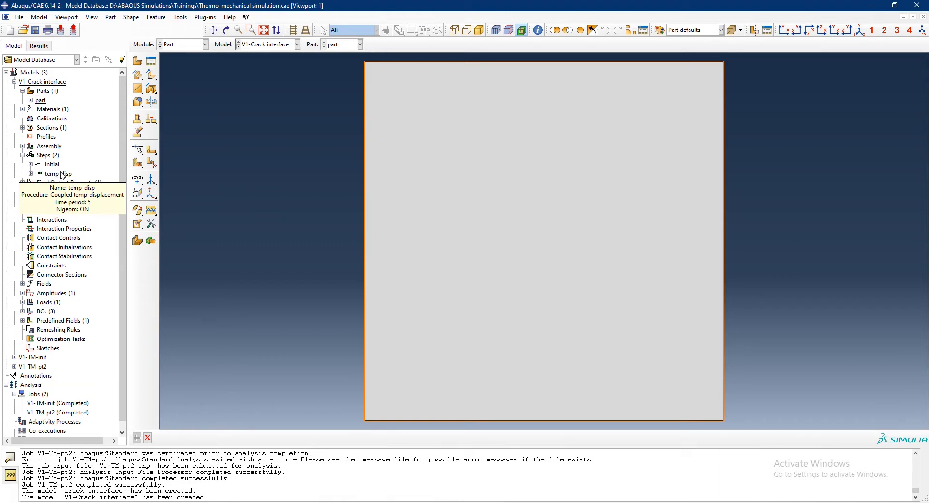
{"action": "left_click", "coordinate": [22, 156]}
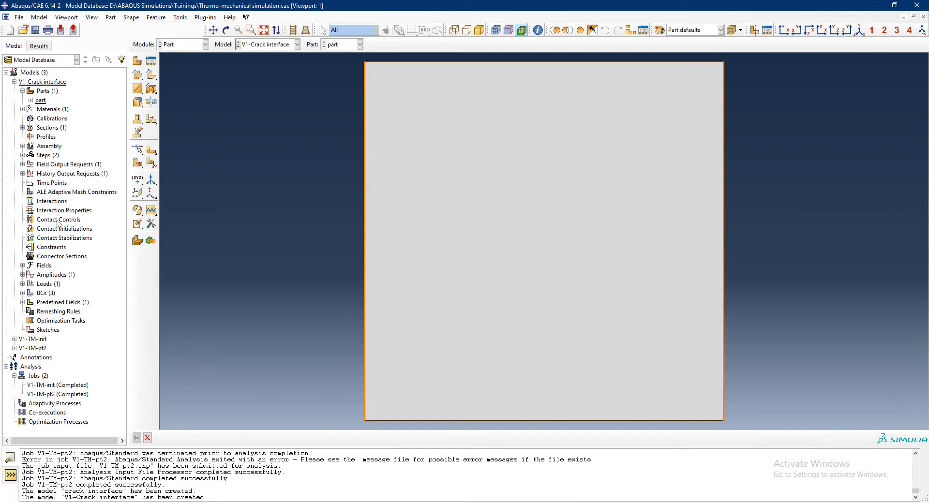
{"action": "left_click", "coordinate": [22, 274]}
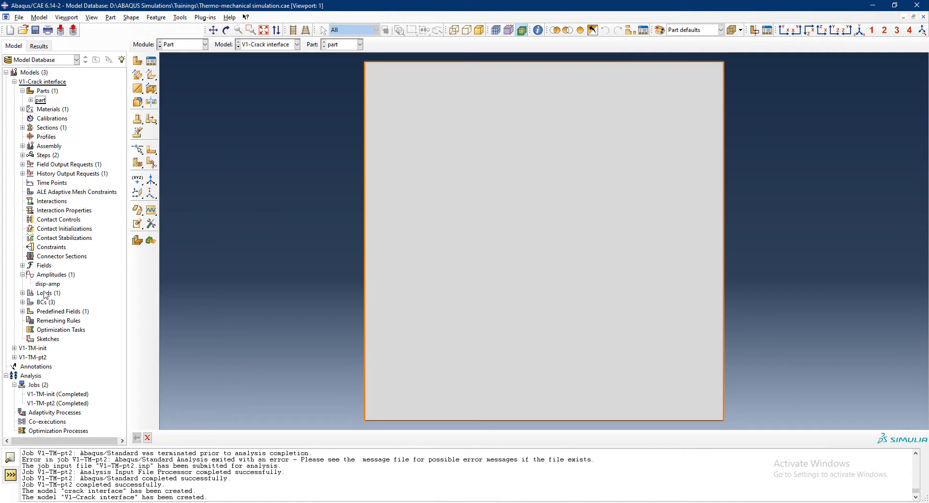
{"action": "left_click", "coordinate": [22, 311]}
{"action": "left_click", "coordinate": [41, 320]}
{"action": "right_click", "coordinate": [46, 321]}
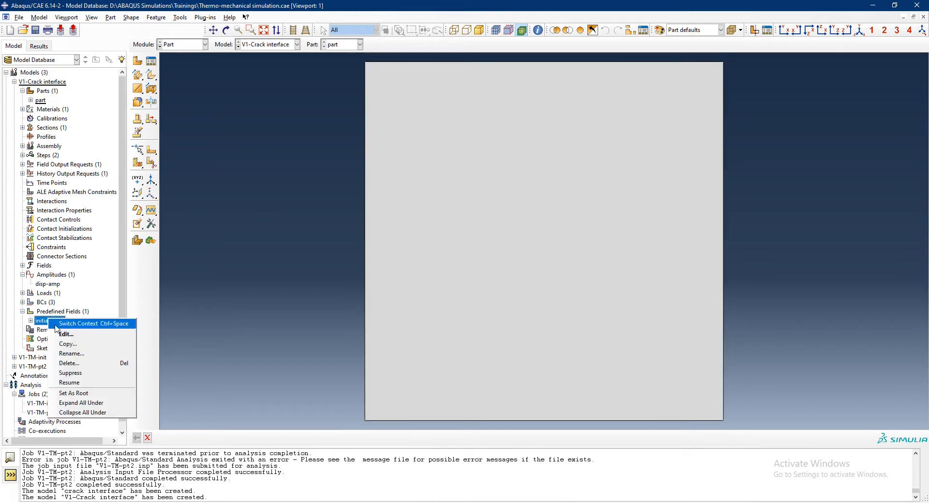
{"action": "left_click", "coordinate": [23, 302]}
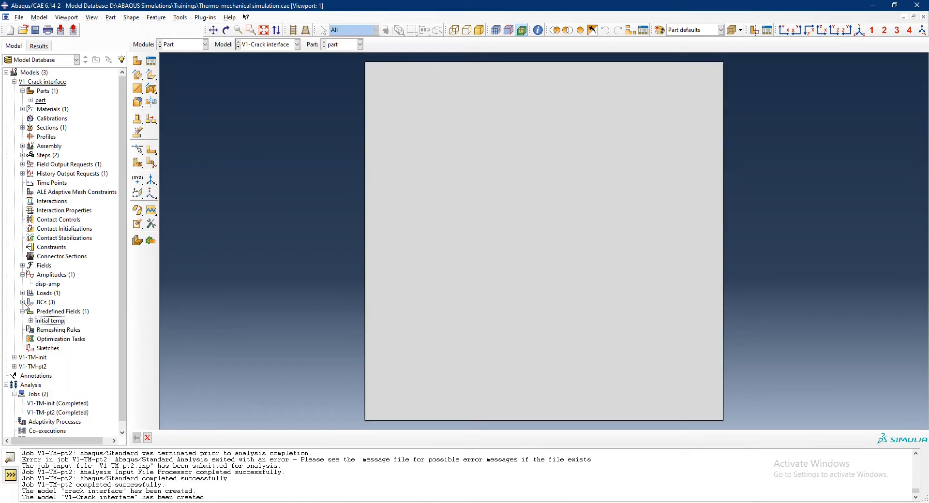
{"action": "left_click", "coordinate": [22, 302]}
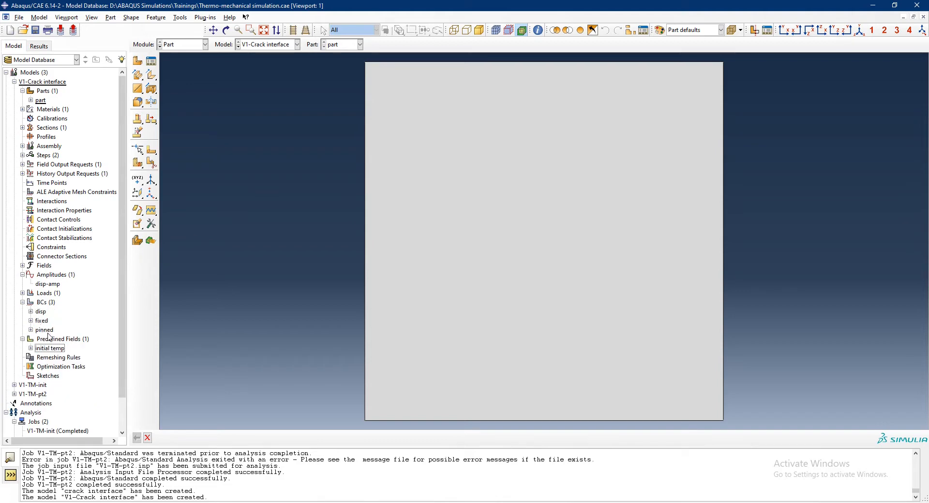
{"action": "left_click", "coordinate": [22, 302]}
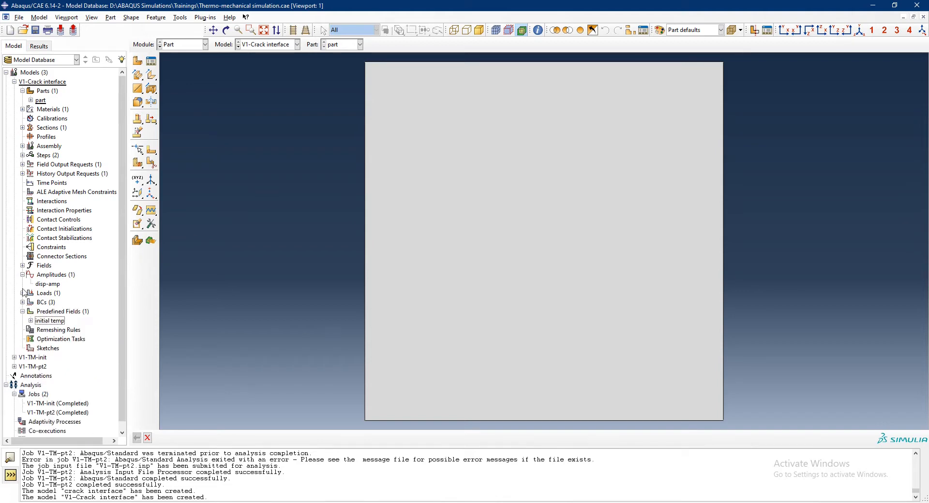
Step: Delete the Heat input load from the V1-Crack interface model
{"action": "left_click", "coordinate": [22, 293]}
{"action": "right_click", "coordinate": [50, 303]}
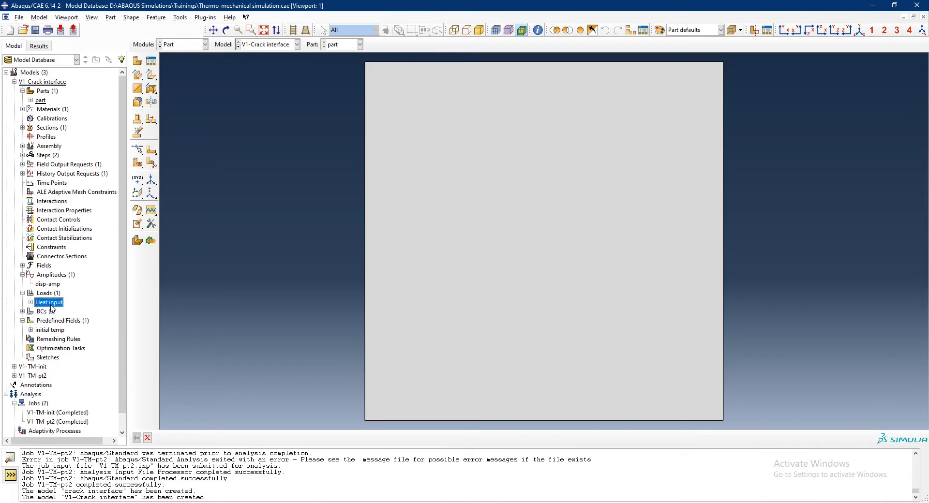
{"action": "left_click", "coordinate": [97, 349]}
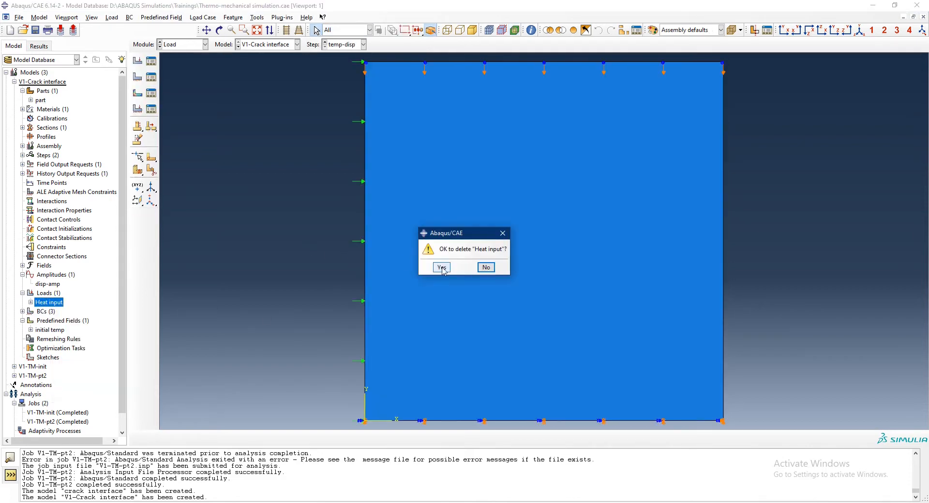
{"action": "left_click", "coordinate": [426, 267]}
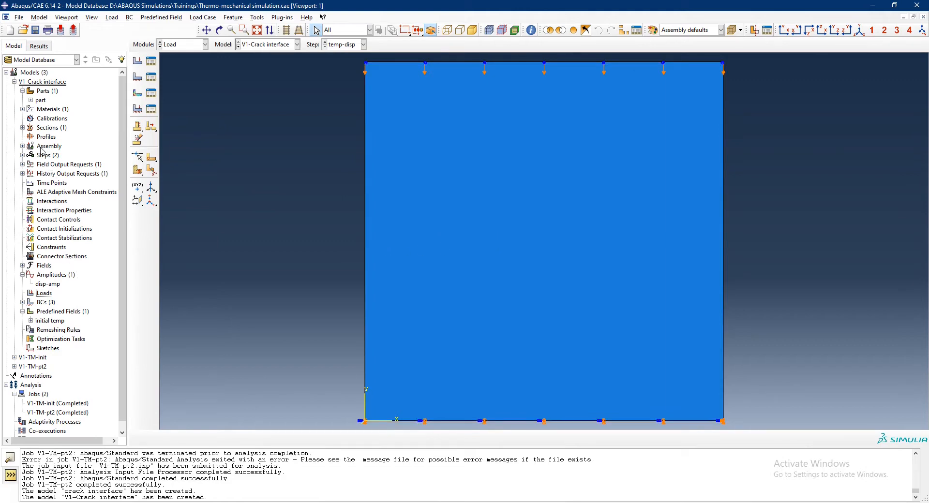
Step: Try to partition the square face in the assembly with the Sketch method
{"action": "left_click", "coordinate": [22, 147]}
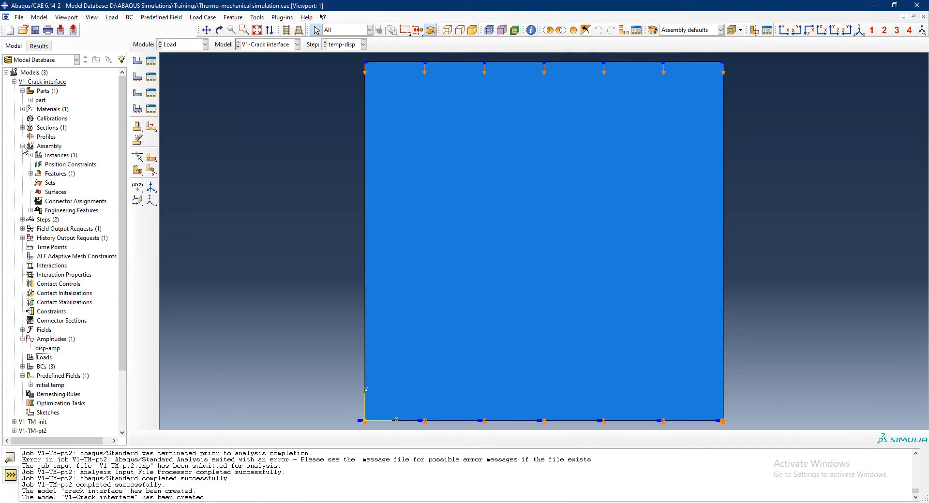
{"action": "left_click", "coordinate": [50, 147]}
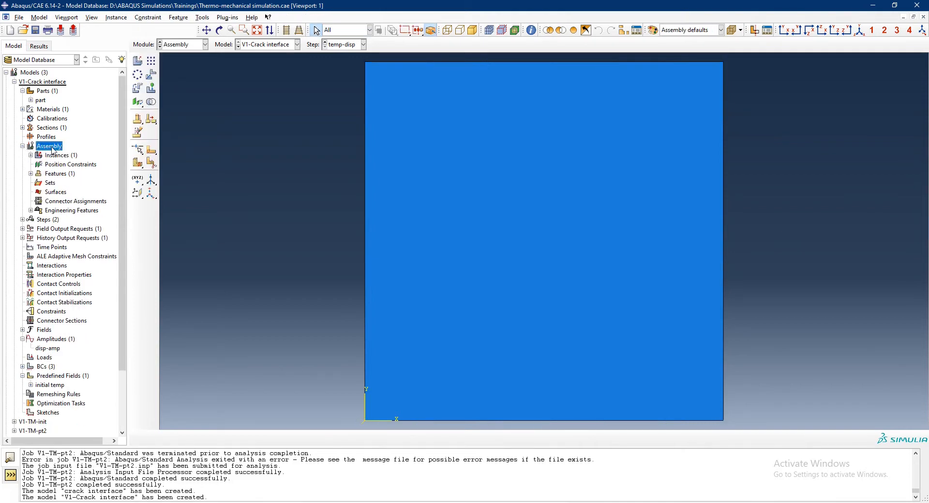
{"action": "left_click", "coordinate": [151, 163]}
{"action": "left_click", "coordinate": [39, 107]}
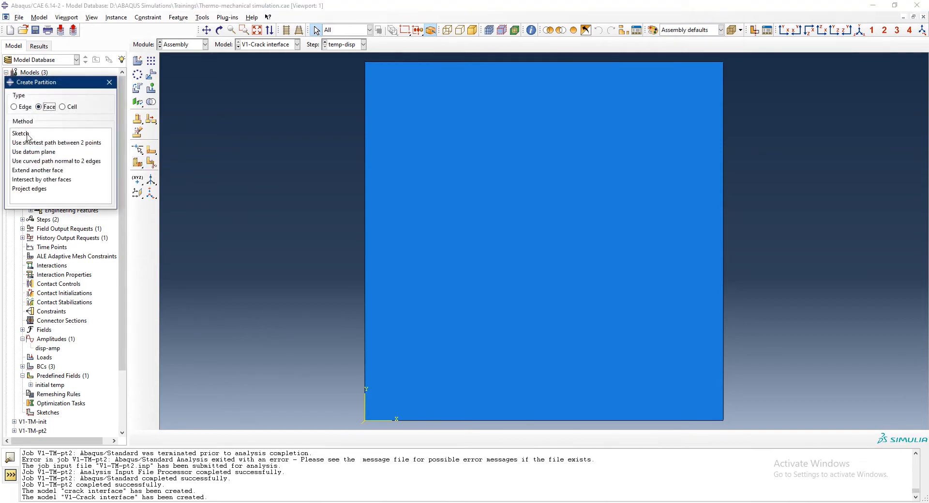
{"action": "left_click", "coordinate": [27, 134]}
{"action": "left_click", "coordinate": [462, 273]}
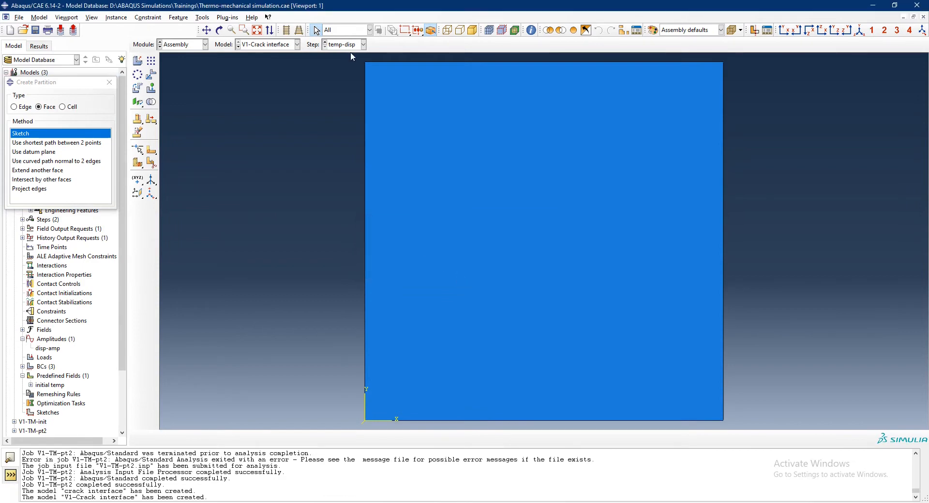
{"action": "left_click", "coordinate": [49, 135]}
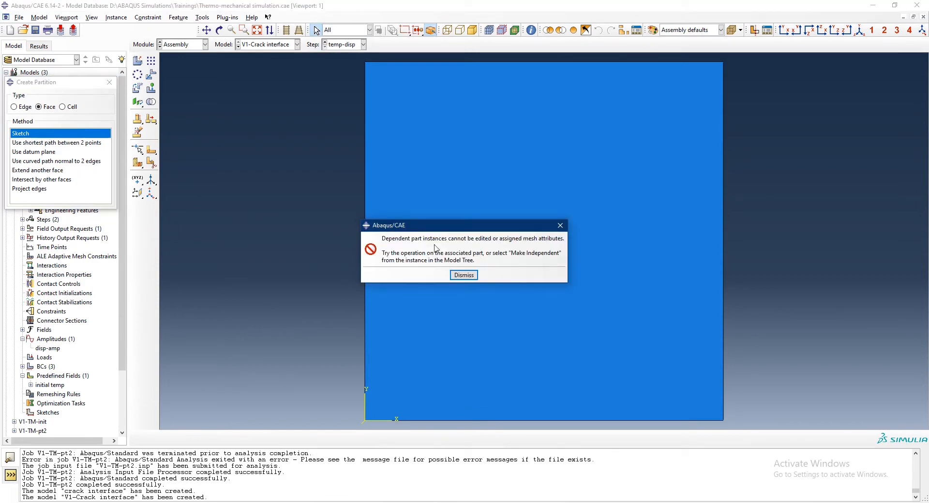
{"action": "left_click", "coordinate": [467, 275]}
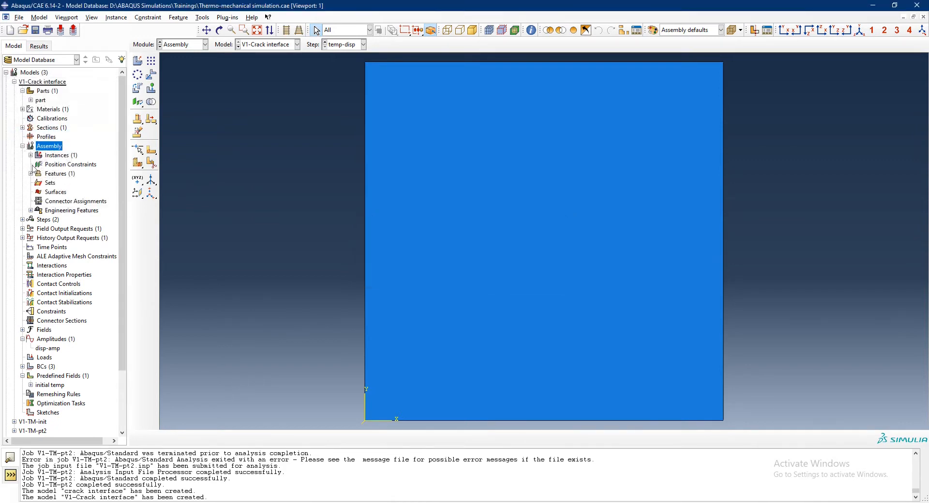
Step: Make the part-1 instance in the assembly independent
{"action": "left_click", "coordinate": [31, 155]}
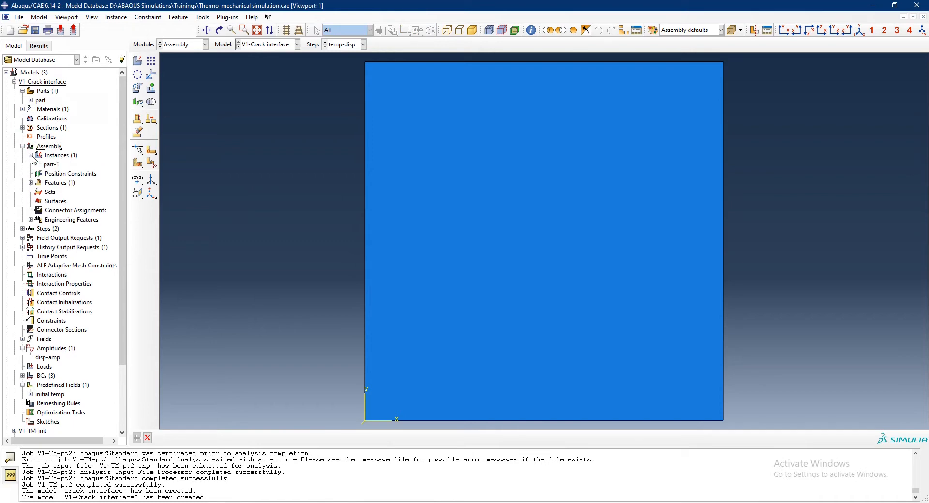
{"action": "right_click", "coordinate": [51, 165]}
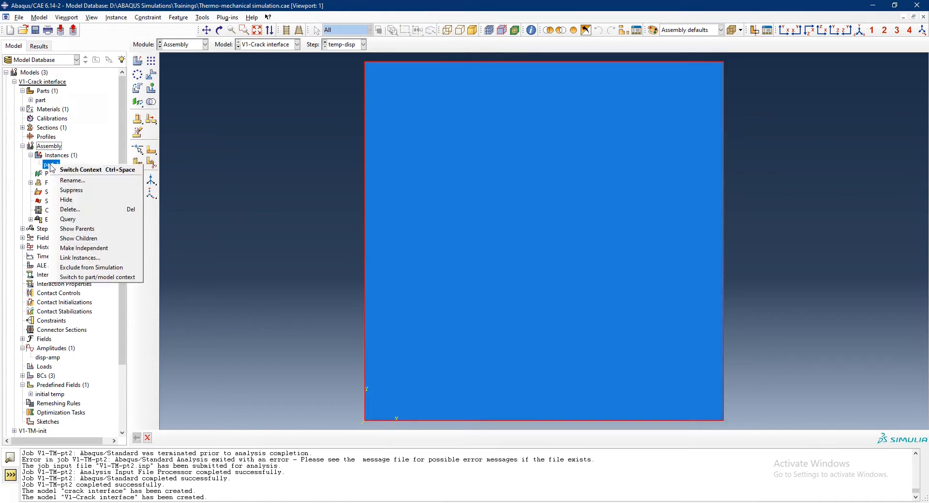
{"action": "left_click", "coordinate": [84, 248]}
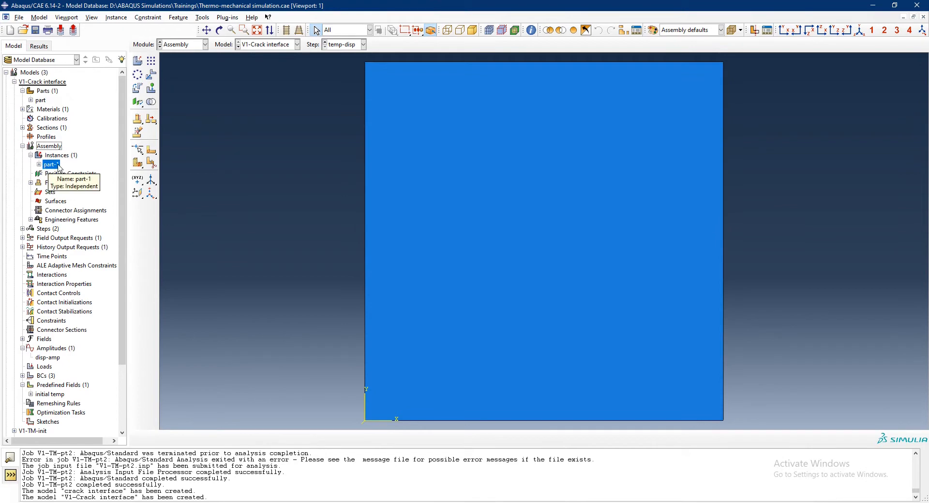
Step: Start a sketched face partition and draw a horizontal construction line through mid-height of the square at y = 0
{"action": "left_click", "coordinate": [155, 162]}
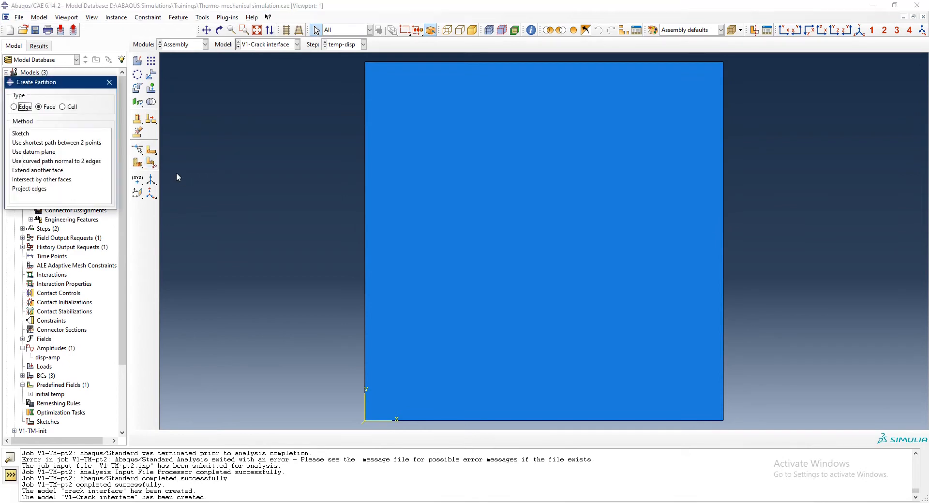
{"action": "left_click", "coordinate": [31, 133]}
{"action": "left_click", "coordinate": [47, 143]}
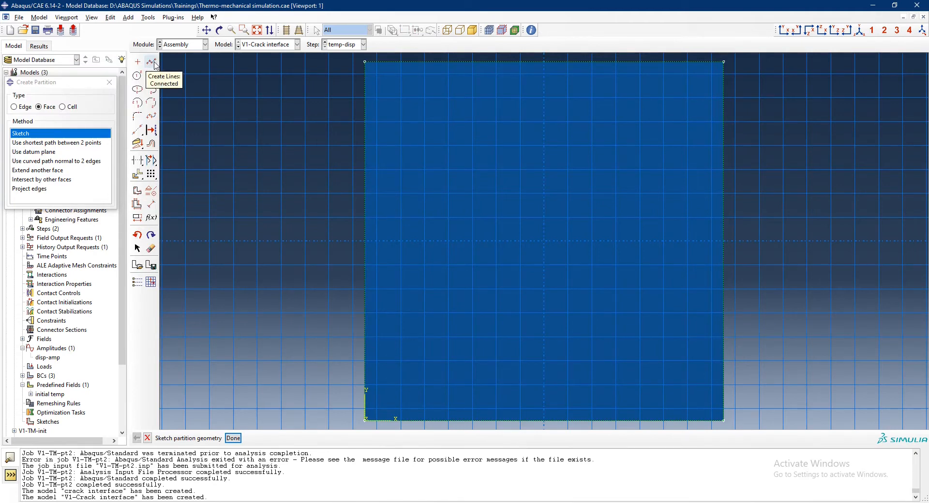
{"action": "left_click", "coordinate": [137, 129]}
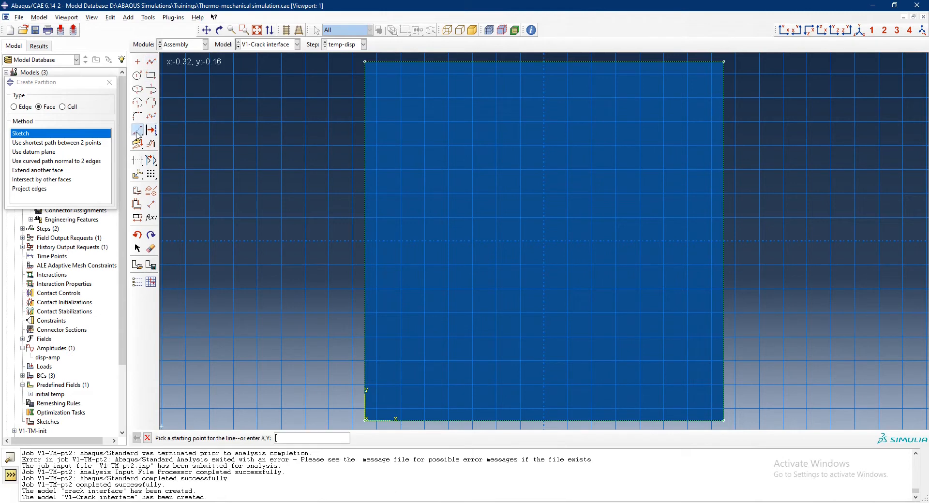
{"action": "left_click", "coordinate": [368, 240]}
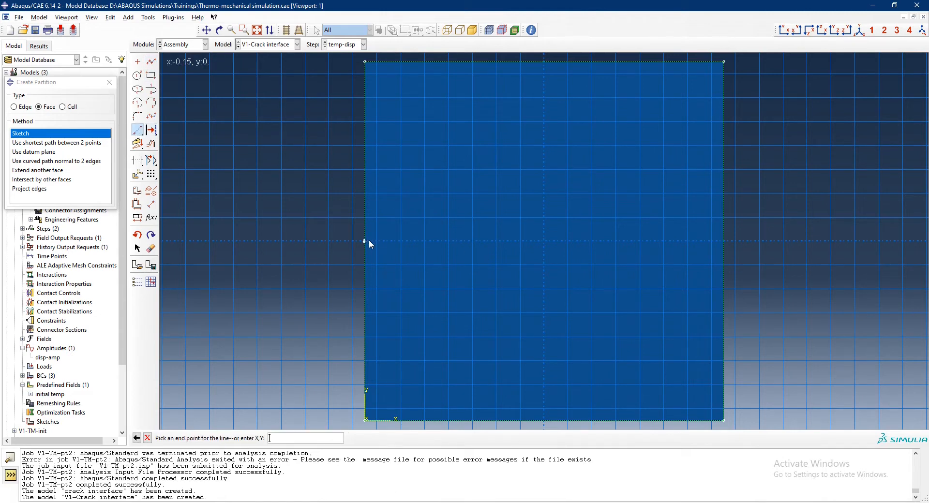
{"action": "left_click", "coordinate": [726, 240]}
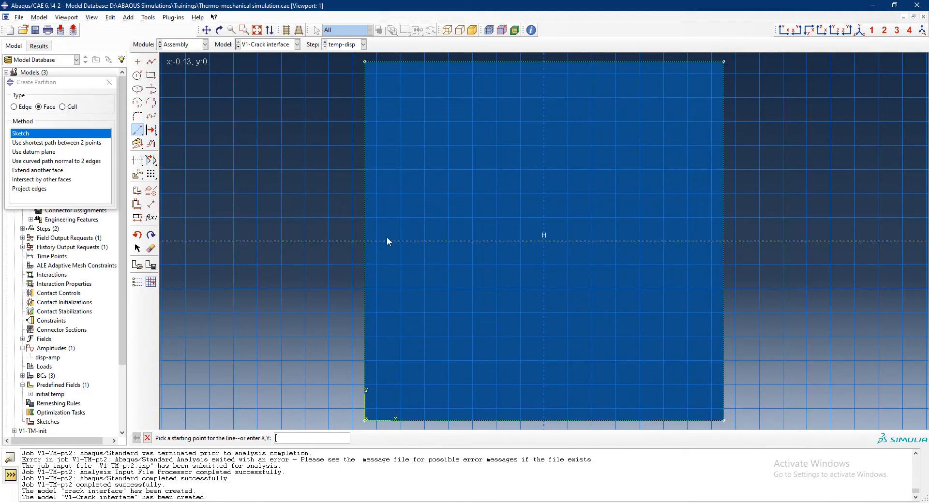
Step: Sketch a connected line along the horizontal construction line from the plate's left edge (-0.15, 0) to (-0.06, 0)
{"action": "scroll", "coordinate": [363, 257], "scroll_direction": "up", "scroll_amount": 2}
{"action": "scroll", "coordinate": [366, 237], "scroll_direction": "up", "scroll_amount": 2}
{"action": "scroll", "coordinate": [358, 241], "scroll_direction": "down", "scroll_amount": 2}
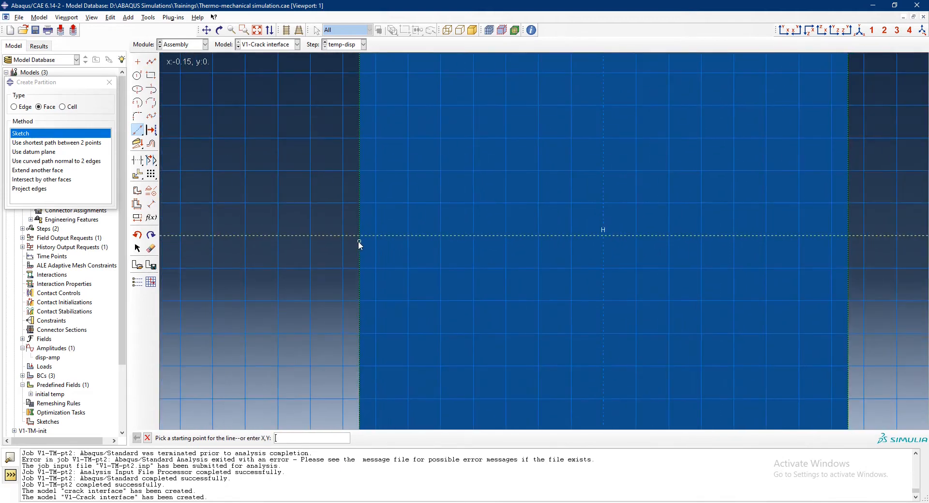
{"action": "left_click", "coordinate": [110, 83]}
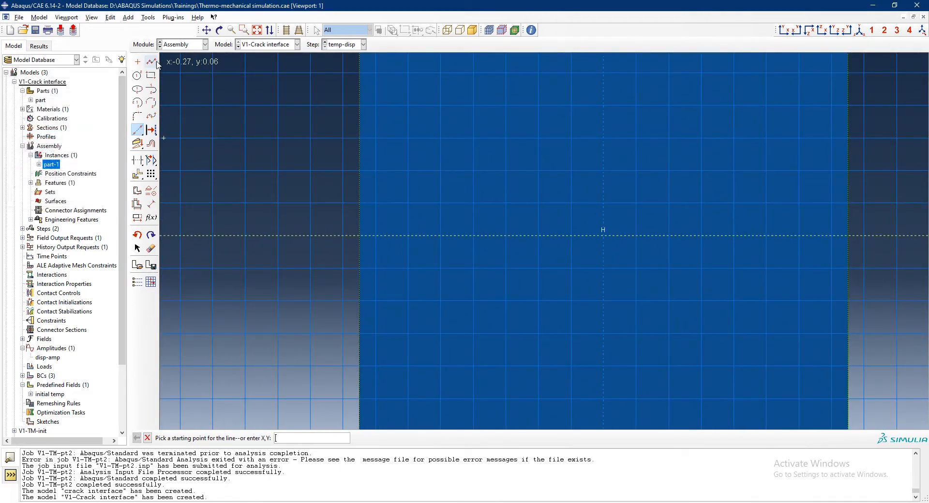
{"action": "left_click", "coordinate": [360, 236]}
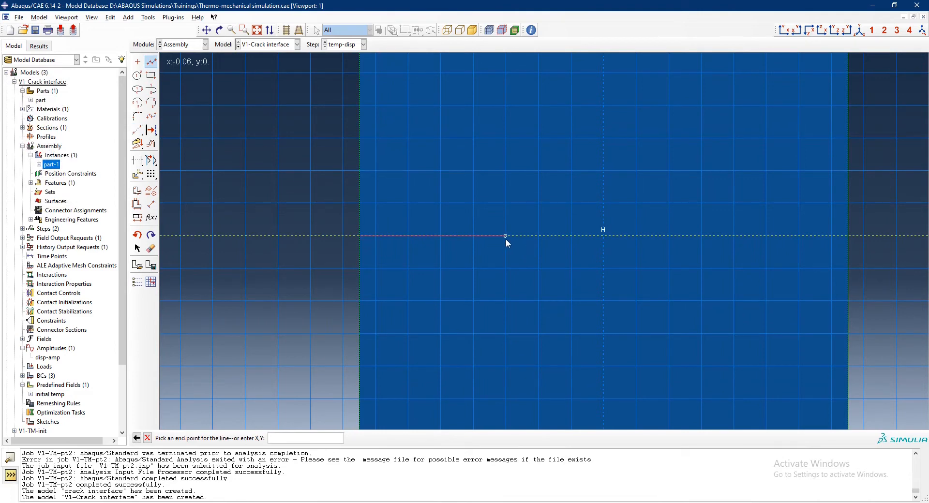
{"action": "left_click", "coordinate": [506, 239]}
{"action": "middle_click", "coordinate": [499, 252]}
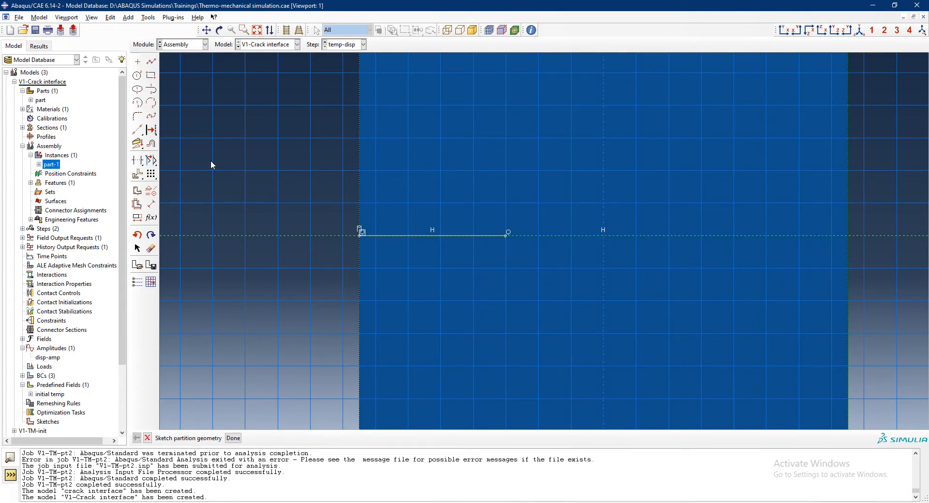
Step: Try a circle of about 0.02 radius centred on the inner end of the horizontal line, and undo it
{"action": "left_click", "coordinate": [137, 76]}
{"action": "scroll", "coordinate": [564, 242], "scroll_direction": "down", "scroll_amount": 3}
{"action": "scroll", "coordinate": [564, 242], "scroll_direction": "down", "scroll_amount": 2}
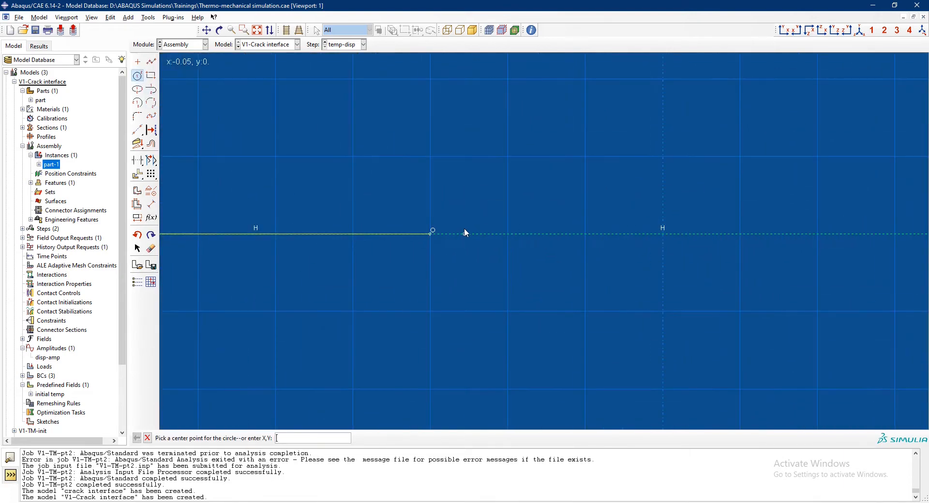
{"action": "left_click", "coordinate": [431, 234]}
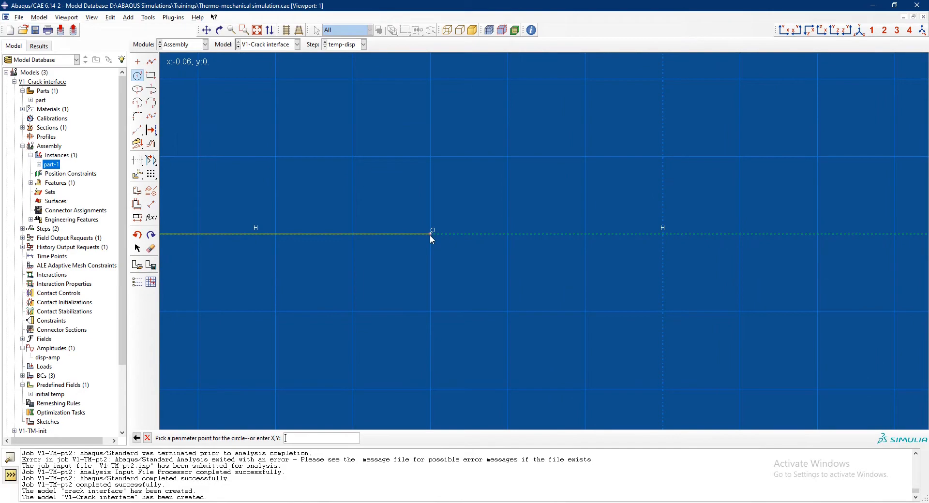
{"action": "left_click", "coordinate": [508, 235]}
{"action": "scroll", "coordinate": [521, 252], "scroll_direction": "up", "scroll_amount": 4}
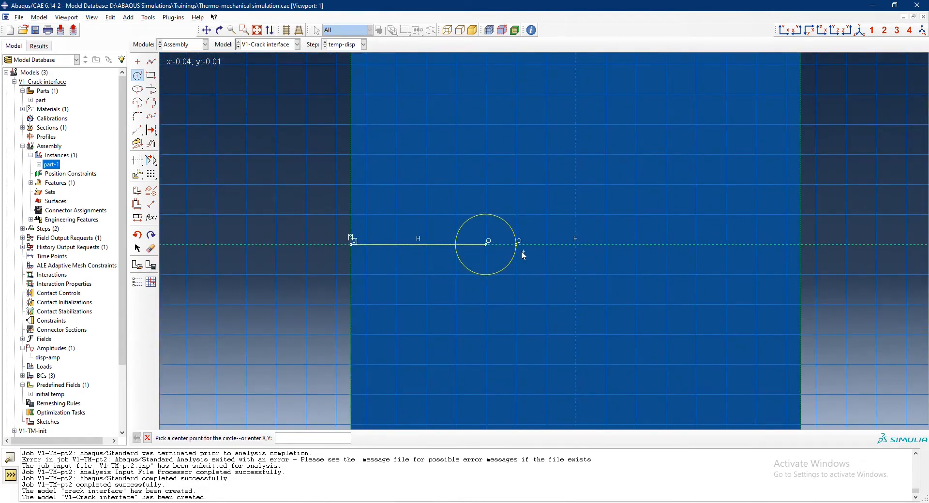
{"action": "key", "text": "ctrl+z"}
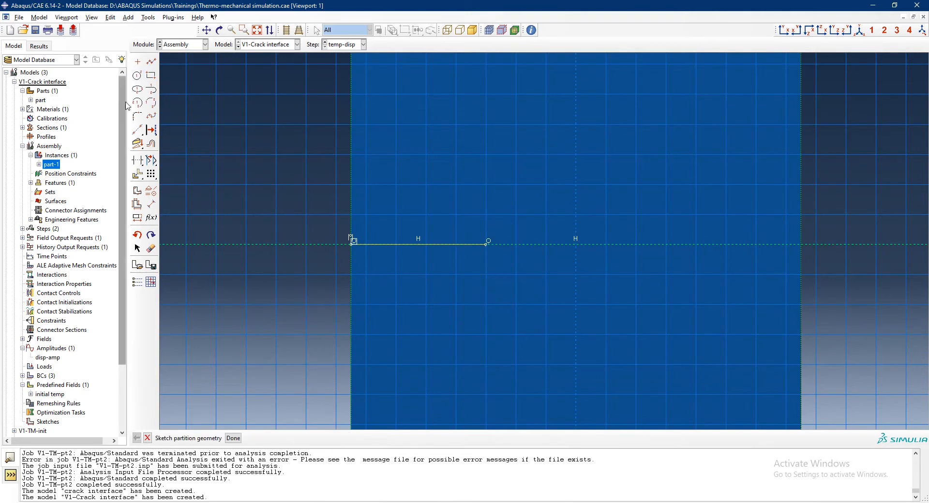
Step: Sketch two concentric circles of about 0.003 and 0.02 radius centred on the inner end of the crack line
{"action": "left_click", "coordinate": [137, 75]}
{"action": "scroll", "coordinate": [539, 213], "scroll_direction": "down", "scroll_amount": 3}
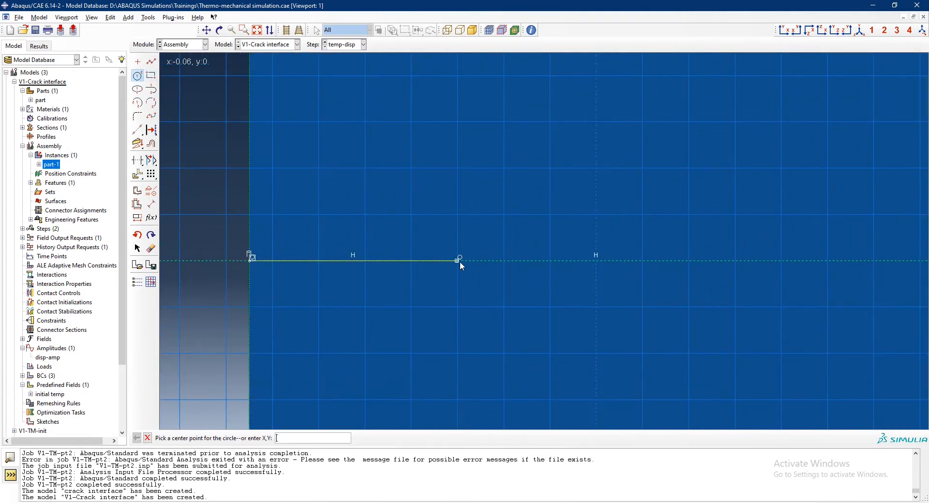
{"action": "left_click", "coordinate": [460, 262]}
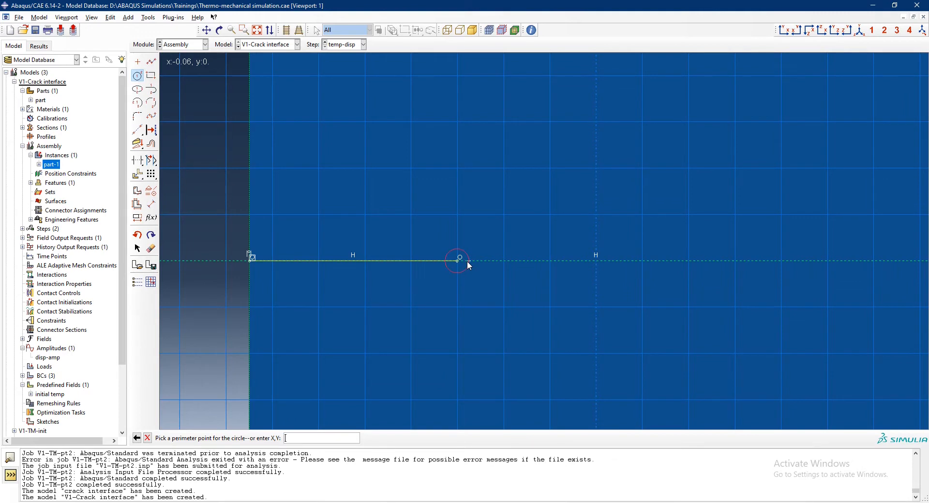
{"action": "scroll", "coordinate": [467, 261], "scroll_direction": "down", "scroll_amount": 5}
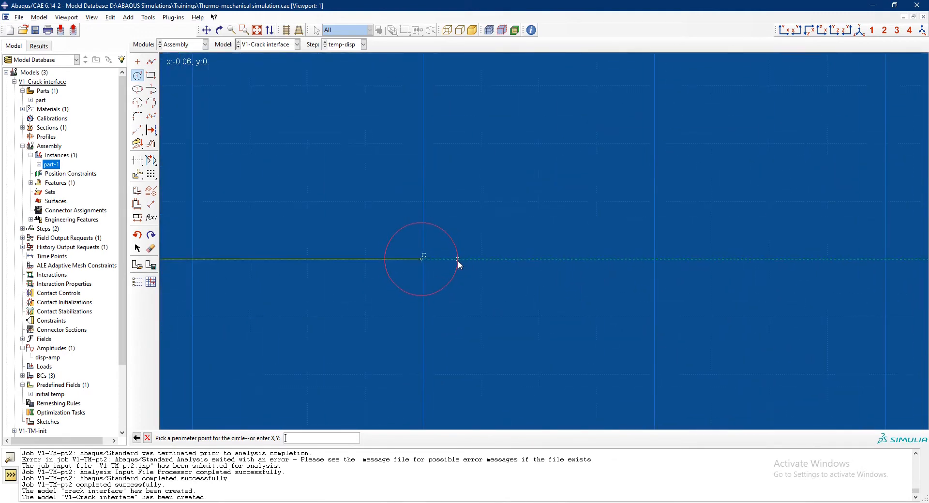
{"action": "scroll", "coordinate": [511, 249], "scroll_direction": "up", "scroll_amount": 4}
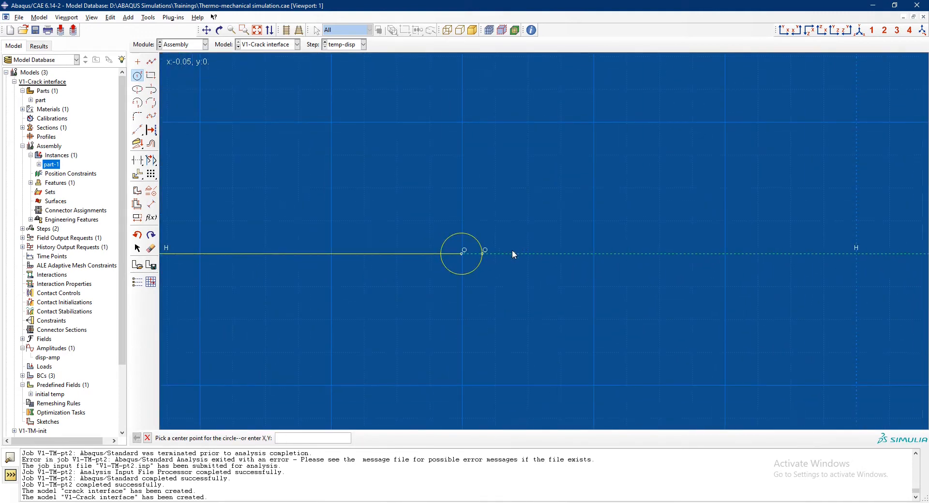
{"action": "left_click", "coordinate": [498, 254]}
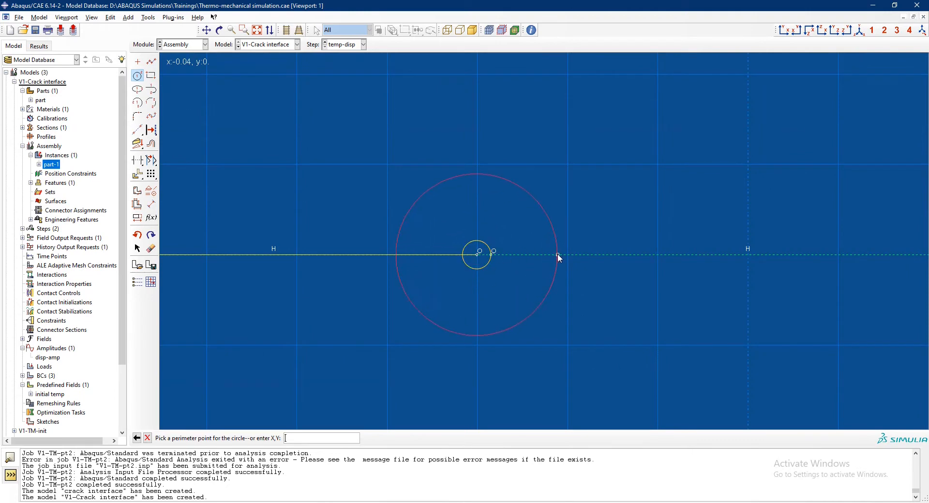
{"action": "left_click", "coordinate": [567, 251]}
{"action": "middle_click", "coordinate": [529, 247]}
{"action": "scroll", "coordinate": [559, 245], "scroll_direction": "up", "scroll_amount": 3}
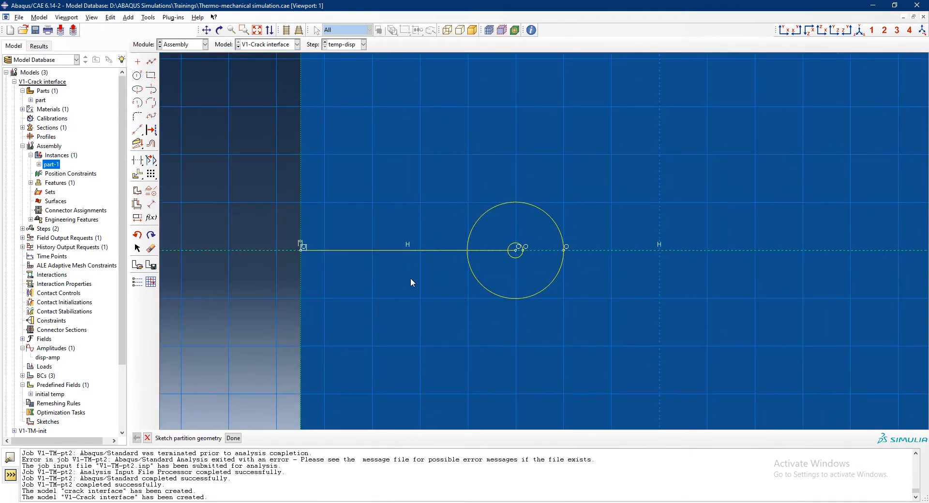
Step: Dimension the small inner circle with a radius of 0.003
{"action": "left_click", "coordinate": [151, 203]}
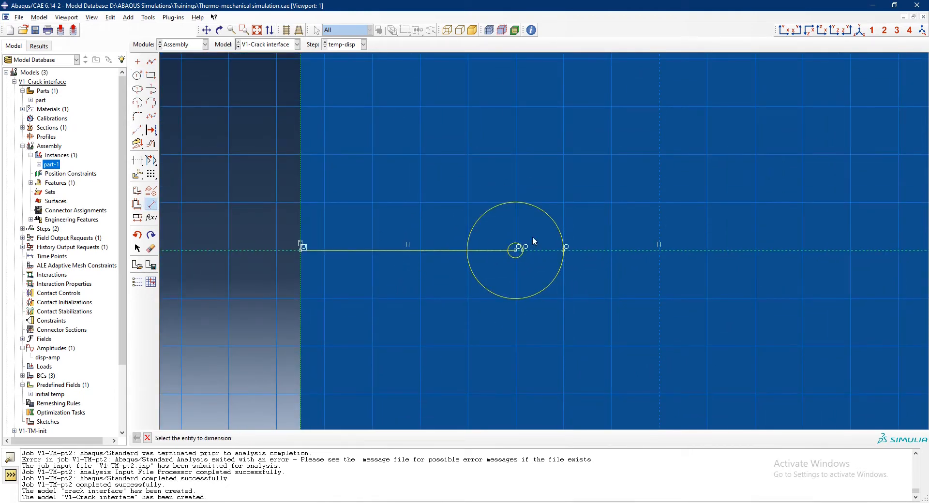
{"action": "left_click", "coordinate": [520, 249]}
{"action": "left_click", "coordinate": [568, 186]}
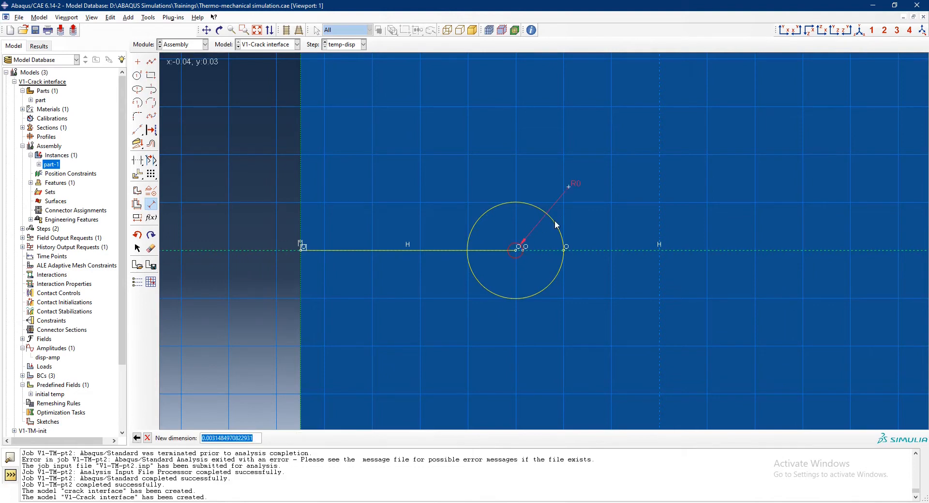
{"action": "left_click_drag", "start_coordinate": [256, 440], "coordinate": [216, 443]}
{"action": "key", "text": "BackSpace"}
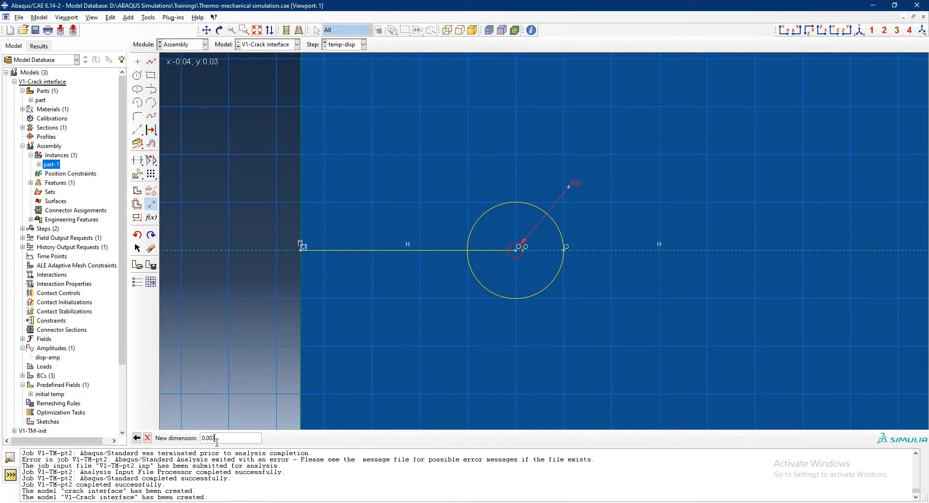
{"action": "key", "text": "Return"}
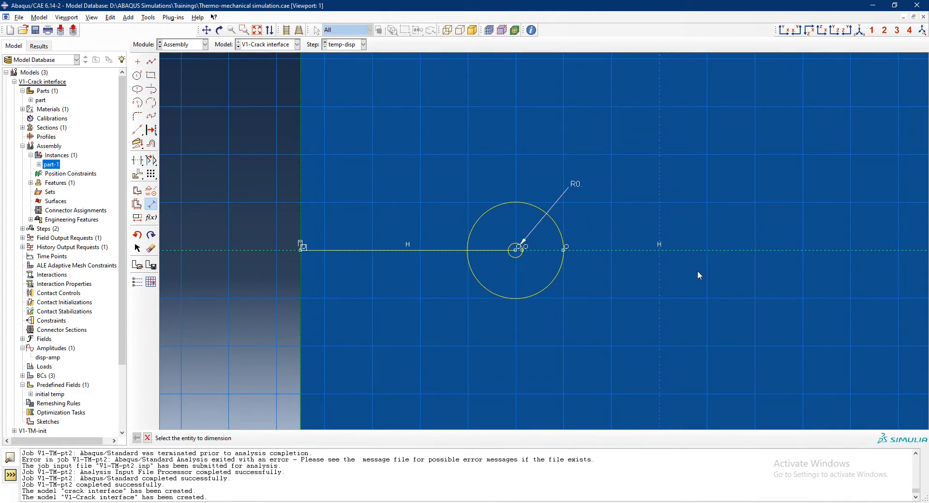
Step: Dimension the larger outer circle with a radius of 0.02
{"action": "left_click", "coordinate": [563, 233]}
{"action": "left_click", "coordinate": [626, 193]}
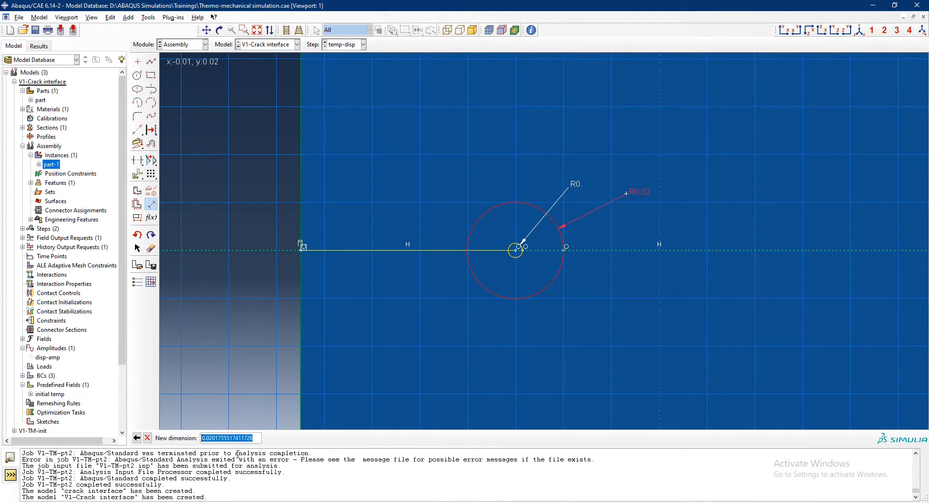
{"action": "left_click_drag", "start_coordinate": [260, 438], "coordinate": [216, 439]}
{"action": "key", "text": "BackSpace"}
{"action": "key", "text": "Return"}
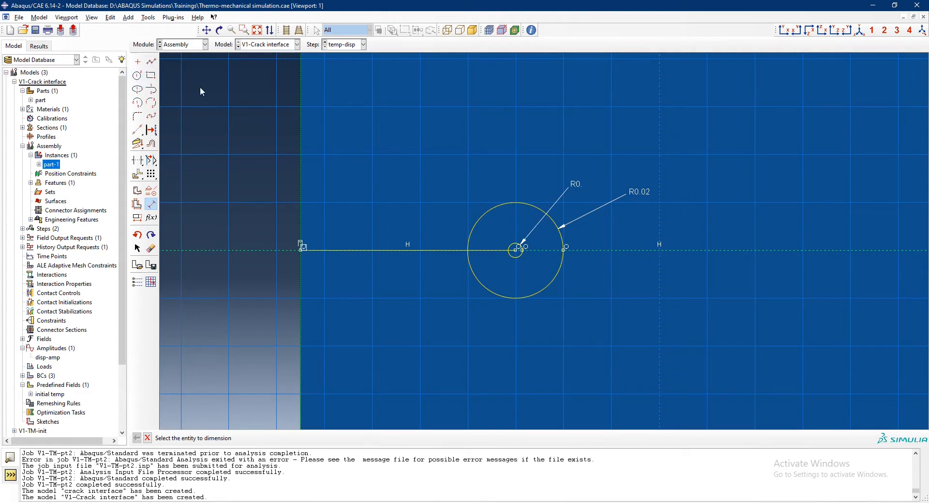
Step: Sketch a horizontal line ahead of the crack tip, joining the inner circle's perimeter point to the outer circle's perimeter point
{"action": "left_click", "coordinate": [153, 61]}
{"action": "scroll", "coordinate": [695, 291], "scroll_direction": "up", "scroll_amount": 5}
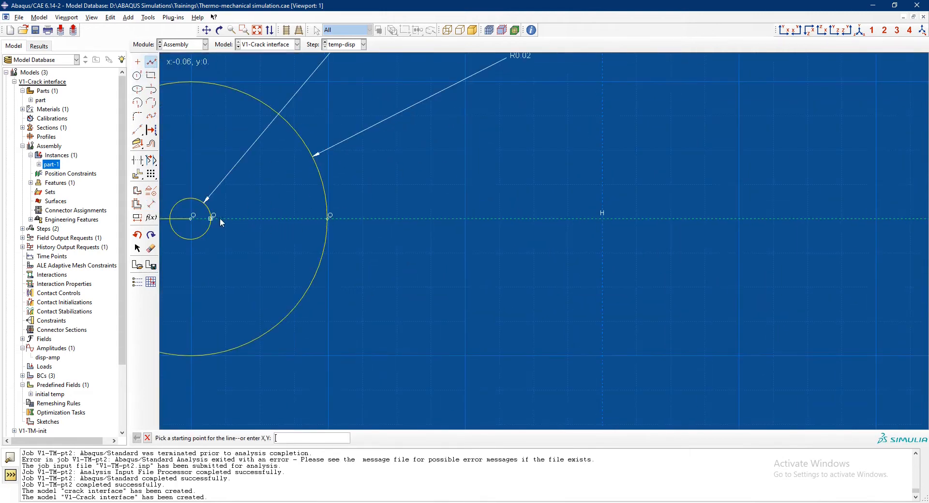
{"action": "left_click", "coordinate": [222, 218]}
{"action": "left_click", "coordinate": [328, 218]}
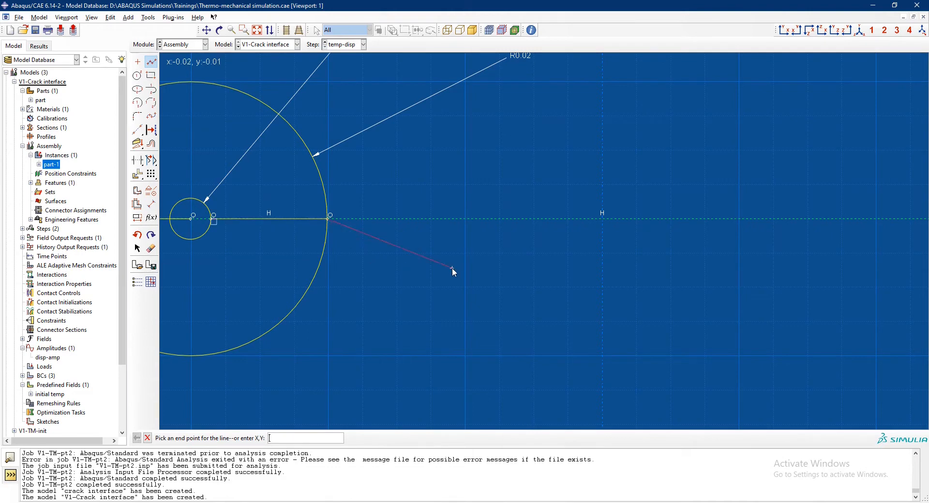
{"action": "scroll", "coordinate": [707, 277], "scroll_direction": "down", "scroll_amount": 3}
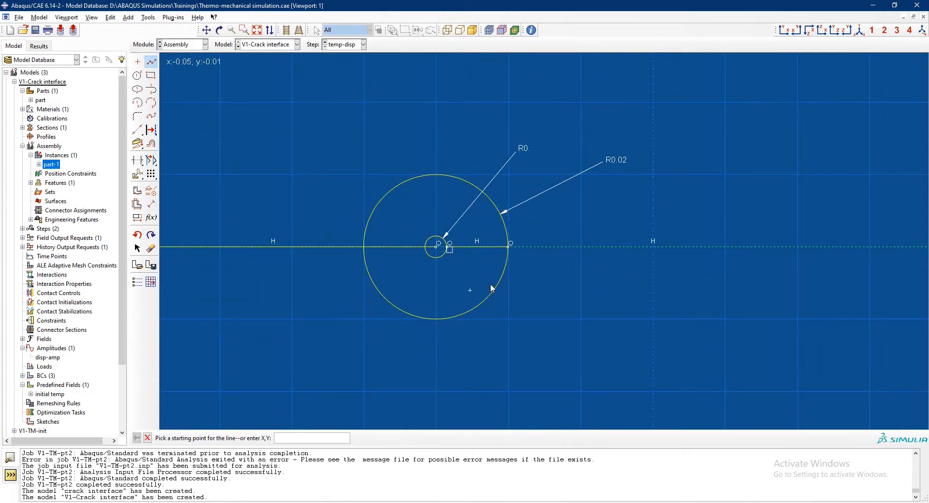
Step: Sketch two horizontal lines across the full plate width, at about y = 0.04 above and y = -0.04 below the crack
{"action": "scroll", "coordinate": [547, 332], "scroll_direction": "down", "scroll_amount": 2}
{"action": "scroll", "coordinate": [384, 240], "scroll_direction": "down", "scroll_amount": 2}
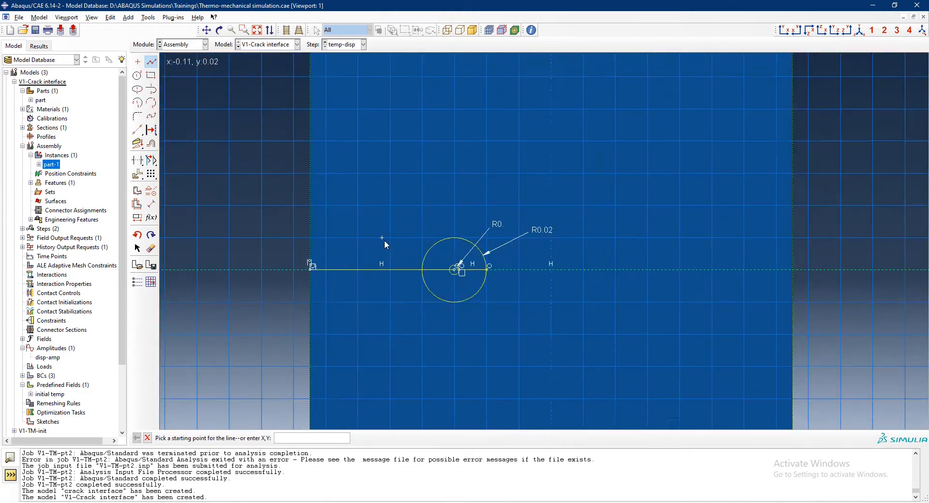
{"action": "scroll", "coordinate": [350, 196], "scroll_direction": "down", "scroll_amount": 1}
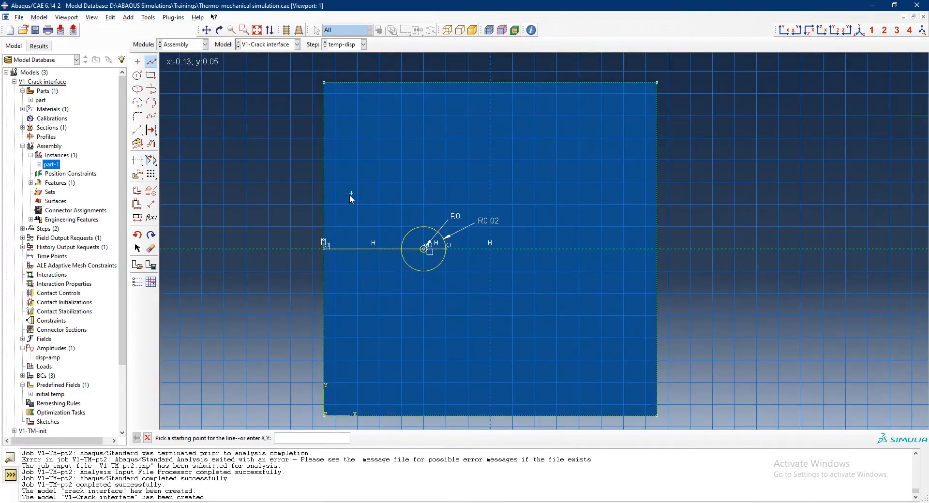
{"action": "left_click", "coordinate": [328, 205]}
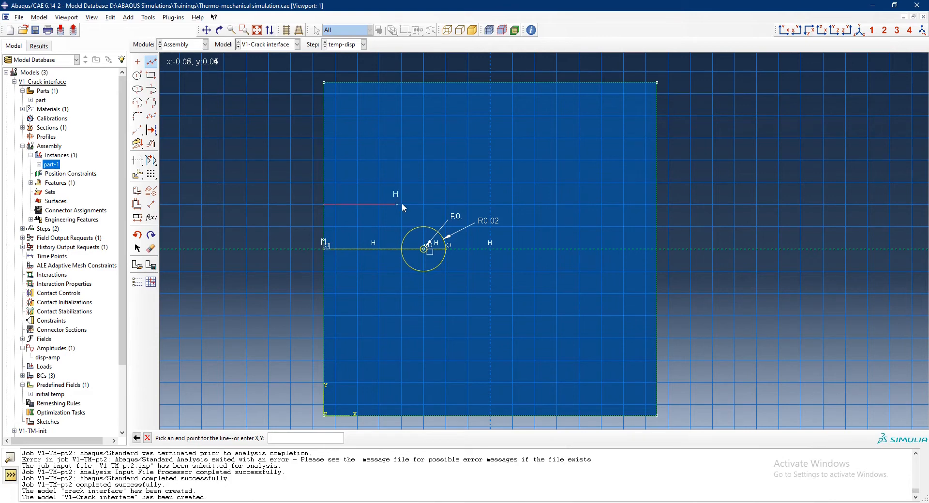
{"action": "left_click", "coordinate": [655, 203]}
{"action": "middle_click", "coordinate": [655, 203]}
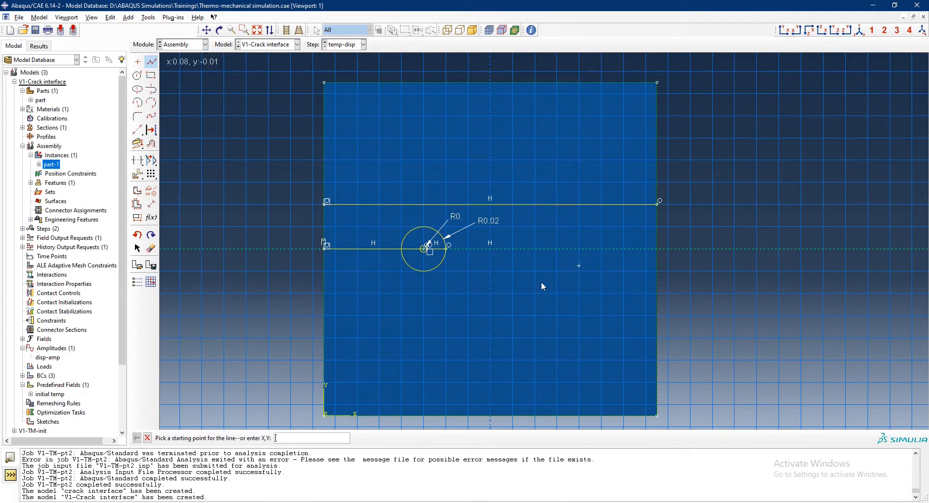
{"action": "left_click", "coordinate": [327, 294]}
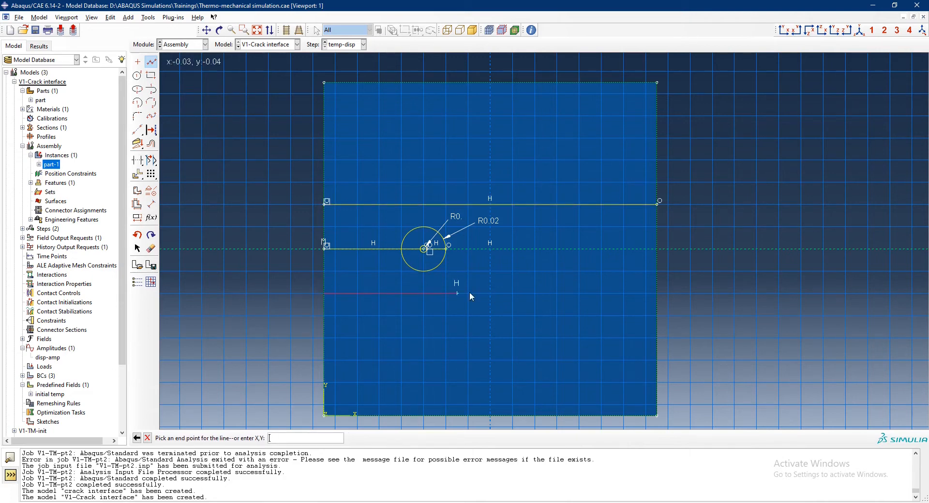
{"action": "left_click", "coordinate": [657, 292]}
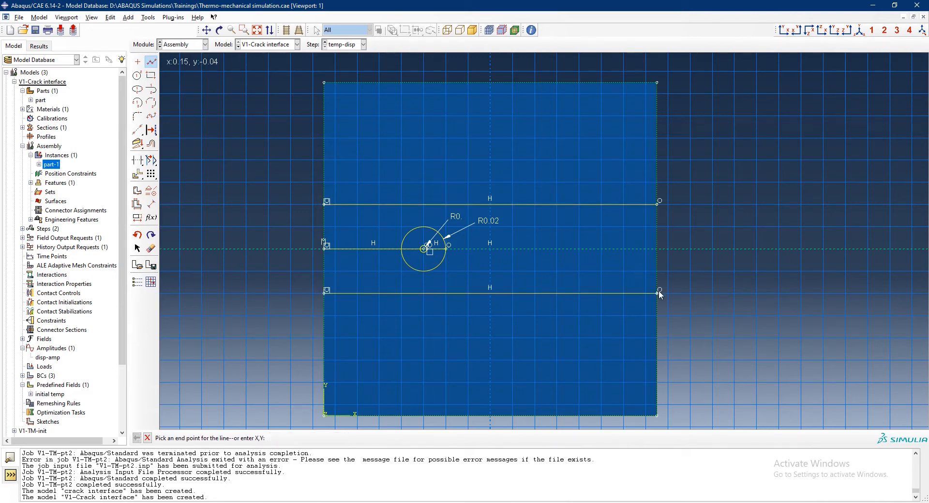
{"action": "middle_click", "coordinate": [657, 293]}
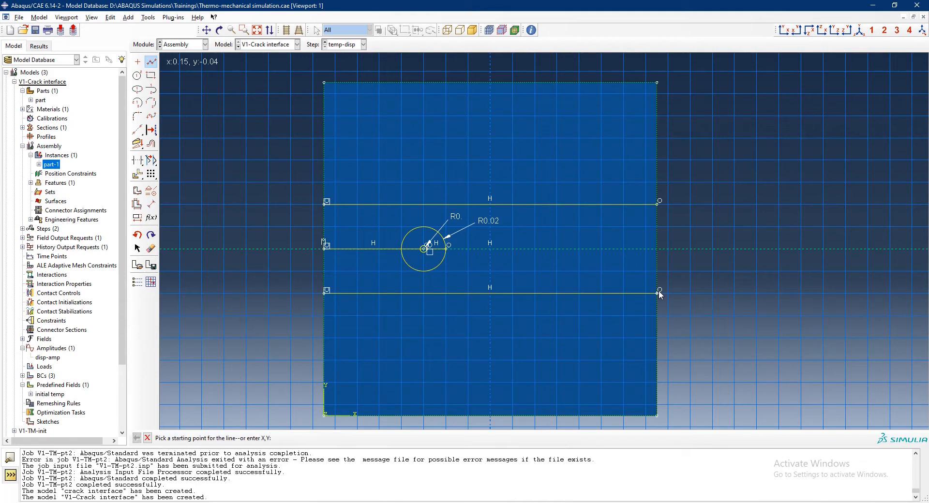
Step: Sketch a full-height vertical line through the plate's middle at x = 0 and complete the face partition
{"action": "left_click", "coordinate": [490, 82]}
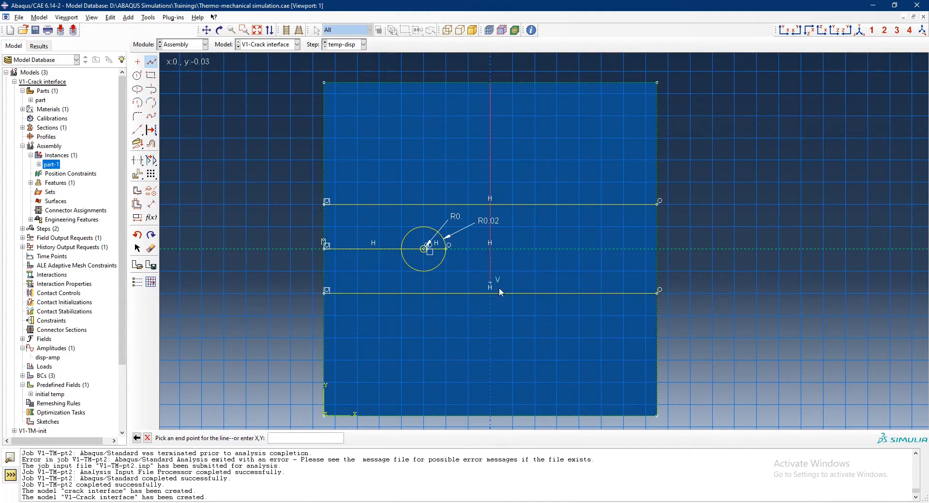
{"action": "left_click", "coordinate": [490, 415]}
{"action": "middle_click", "coordinate": [539, 393]}
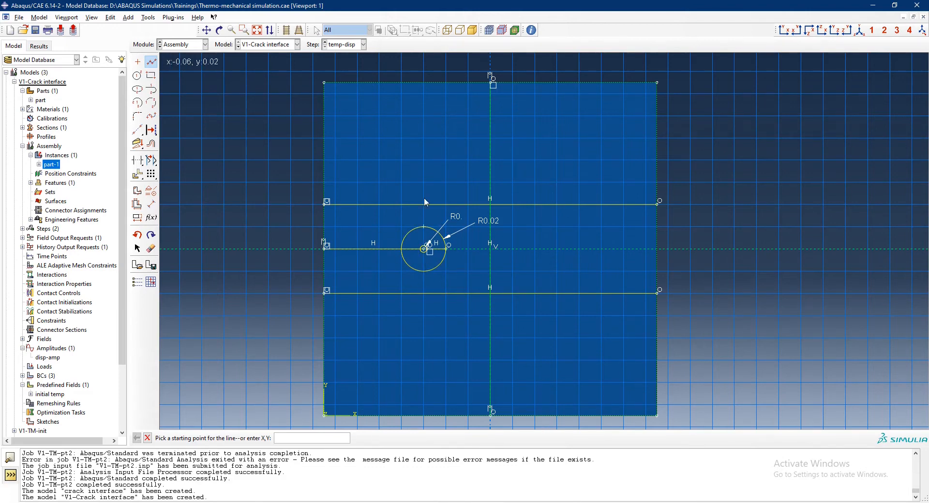
{"action": "middle_click", "coordinate": [287, 324]}
{"action": "middle_click", "coordinate": [286, 324]}
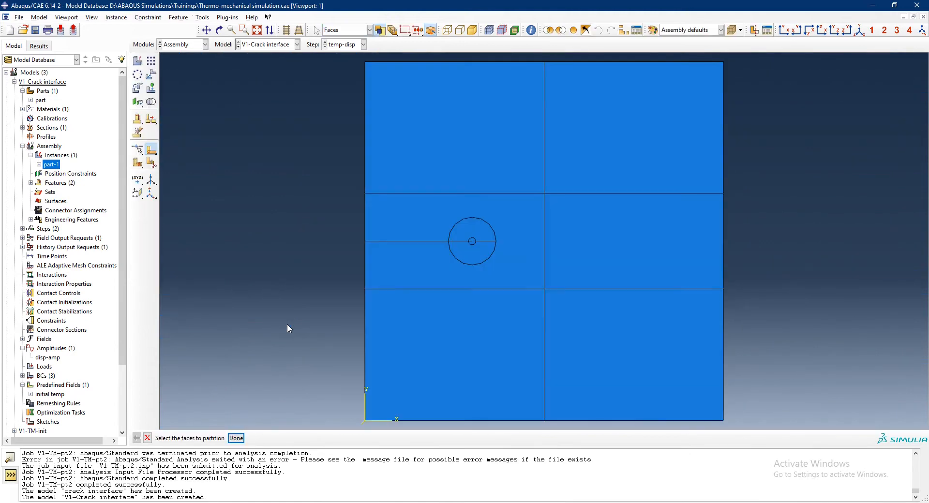
{"action": "left_click", "coordinate": [236, 438]}
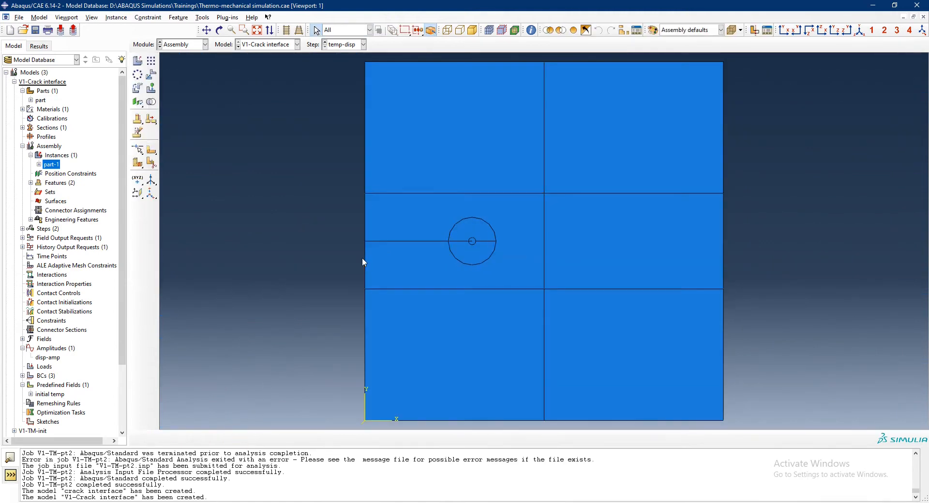
{"action": "scroll", "coordinate": [479, 254], "scroll_direction": "down", "scroll_amount": 5}
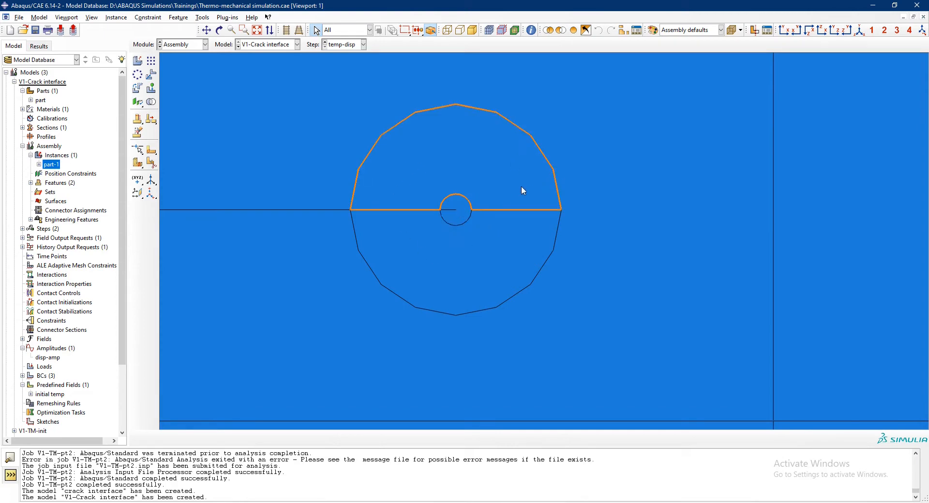
{"action": "scroll", "coordinate": [500, 210], "scroll_direction": "up", "scroll_amount": 6}
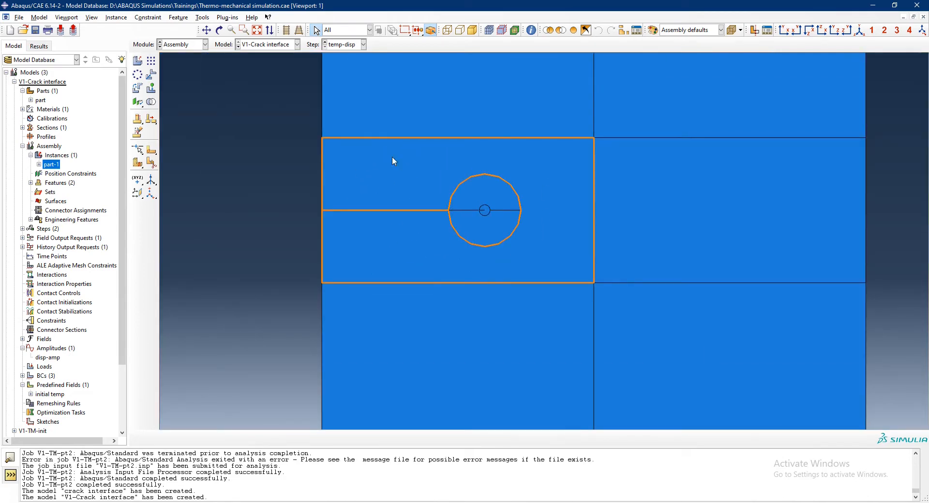
{"action": "scroll", "coordinate": [402, 194], "scroll_direction": "up", "scroll_amount": 3}
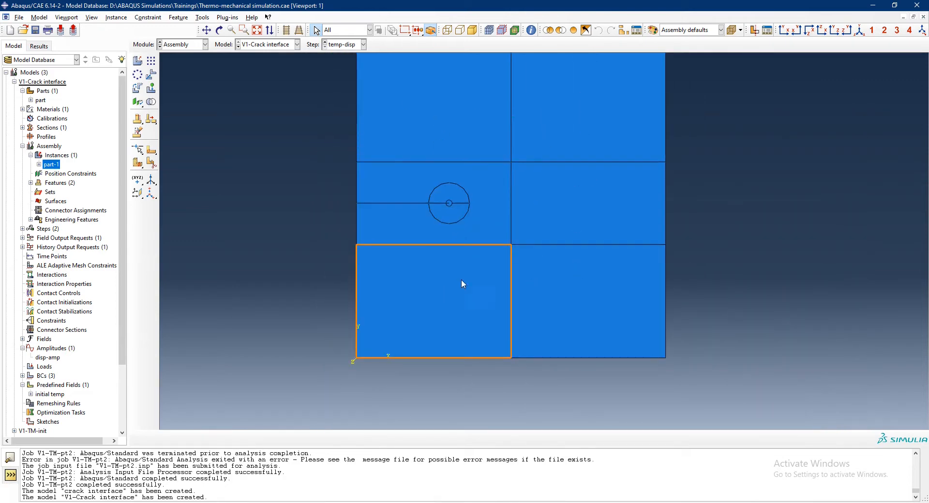
Step: Start a contour integral crack in the assembly's engineering features and assign the small circle's centre point as the crack front
{"action": "left_click", "coordinate": [30, 220]}
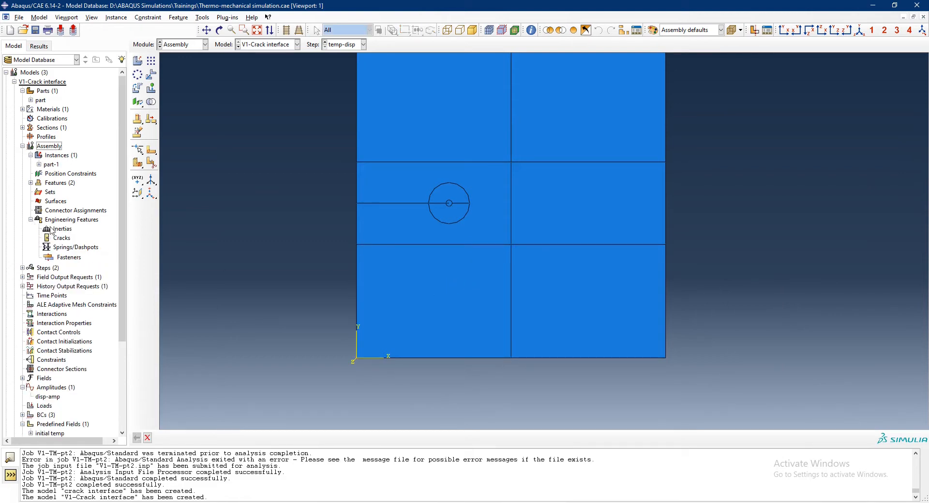
{"action": "double_click", "coordinate": [61, 237]}
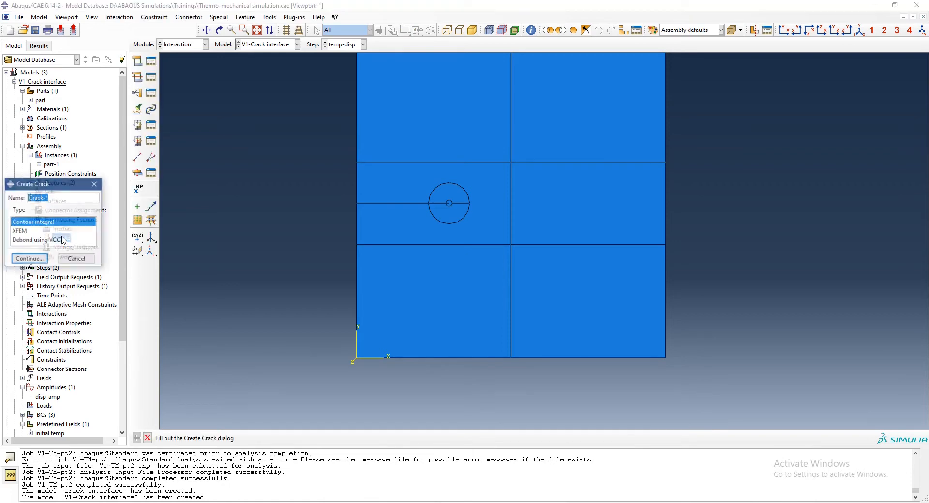
{"action": "left_click", "coordinate": [57, 197]}
{"action": "left_click", "coordinate": [29, 259]}
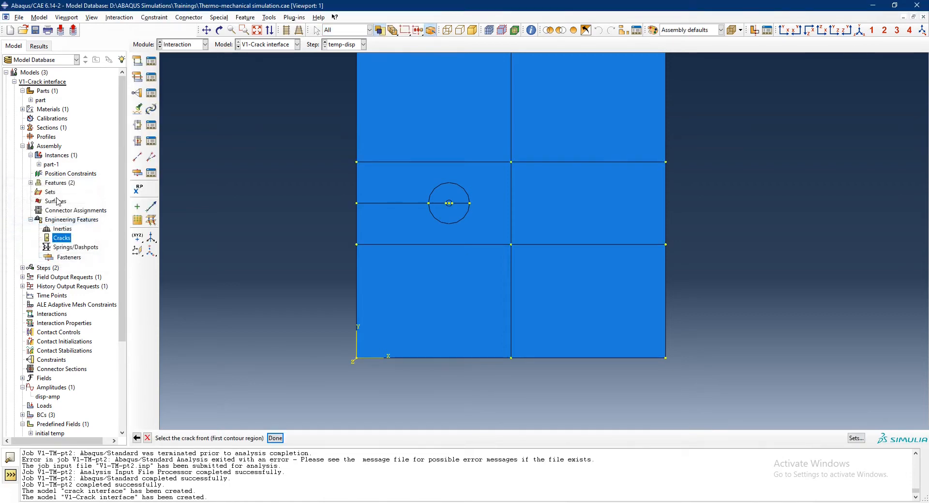
{"action": "scroll", "coordinate": [442, 203], "scroll_direction": "up", "scroll_amount": 3}
{"action": "scroll", "coordinate": [425, 221], "scroll_direction": "up", "scroll_amount": 2}
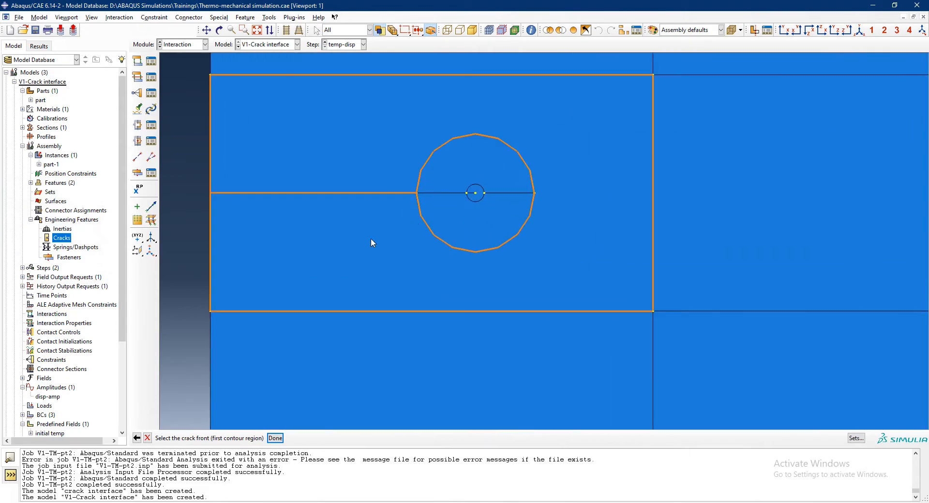
{"action": "left_click", "coordinate": [475, 193]}
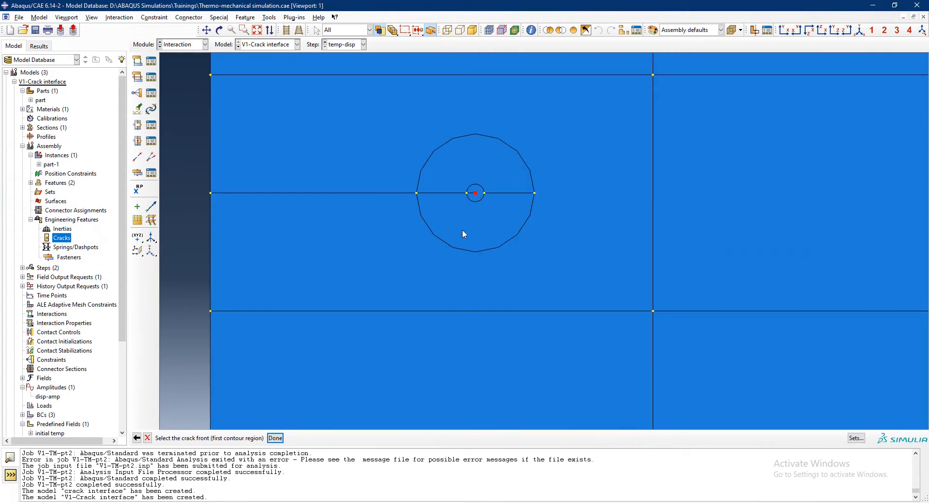
{"action": "middle_click", "coordinate": [451, 236]}
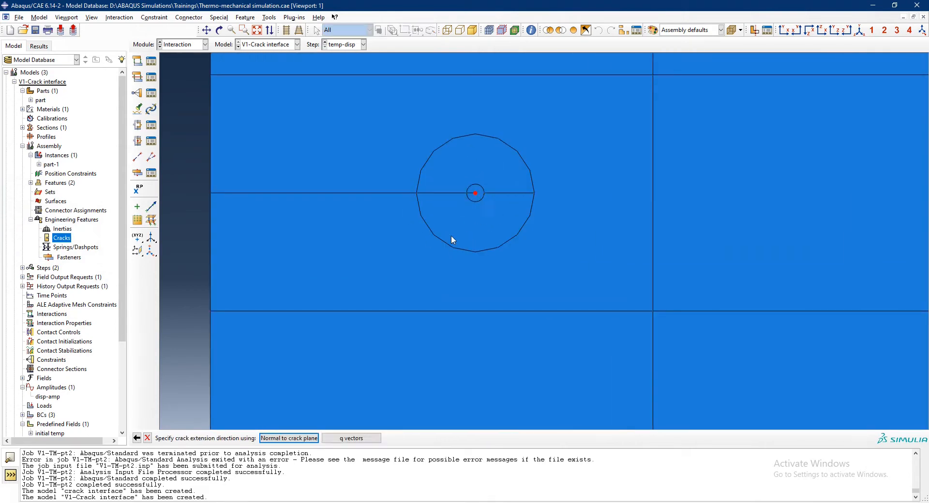
Step: Define the crack extension direction with a q vector from the crack tip to the outer circle's perimeter point ahead of it
{"action": "left_click", "coordinate": [351, 438]}
{"action": "left_click", "coordinate": [476, 193]}
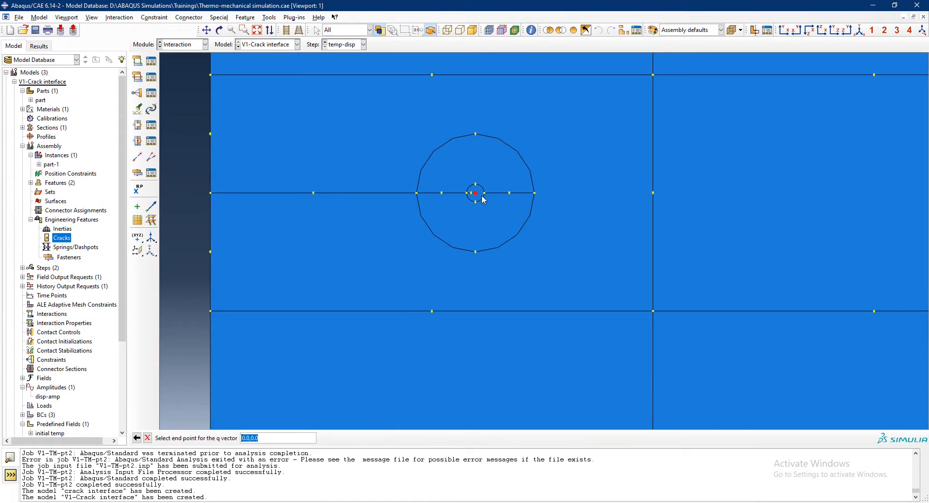
{"action": "left_click", "coordinate": [534, 193]}
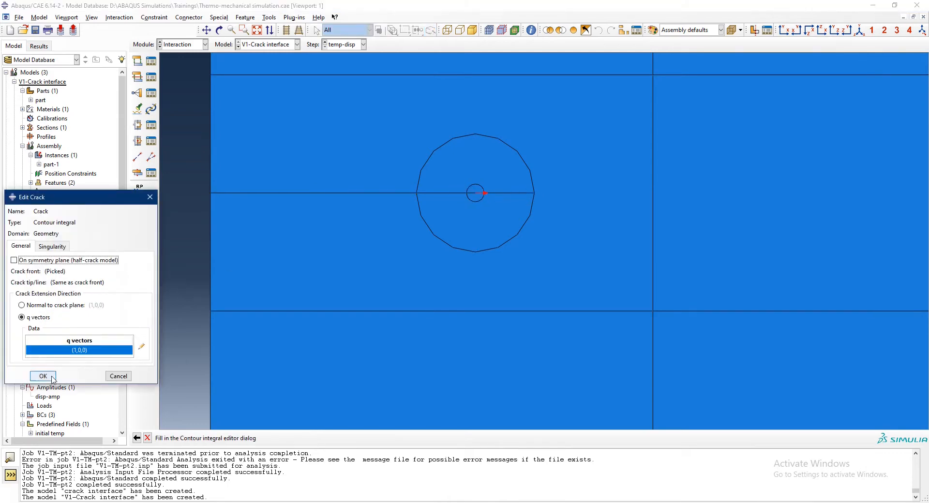
Step: Set the crack's midside node parameter to 0.24 with collapsed element side, duplicate nodes, and accept the crack definition
{"action": "left_click", "coordinate": [52, 246]}
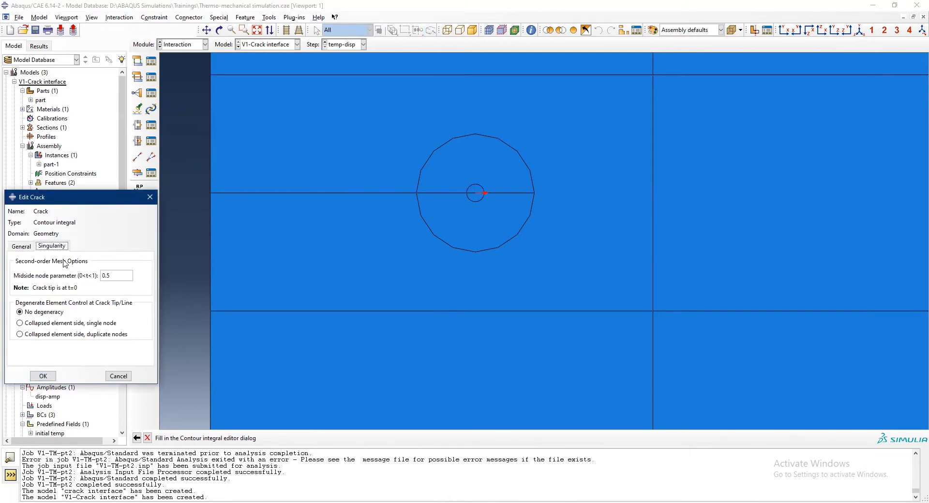
{"action": "left_click_drag", "start_coordinate": [103, 274], "coordinate": [113, 272]}
{"action": "type", "text": "0.24"}
{"action": "left_click", "coordinate": [68, 334]}
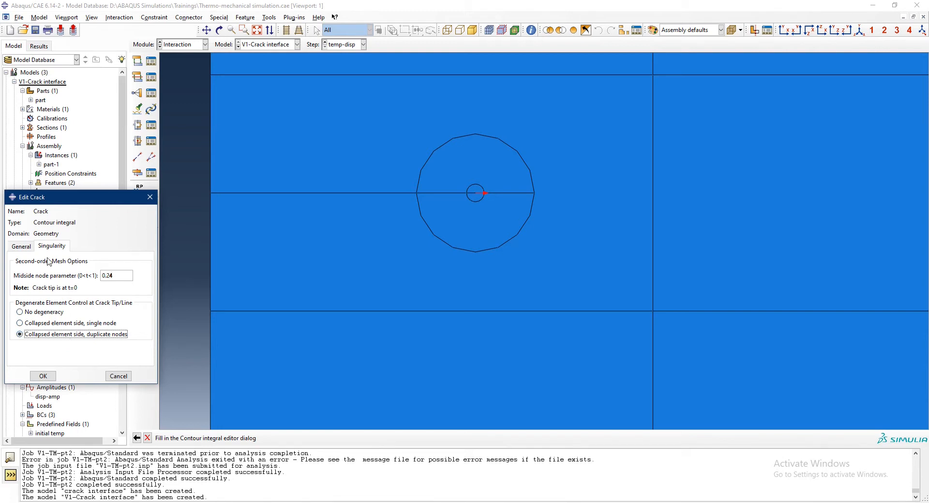
{"action": "left_click", "coordinate": [19, 247]}
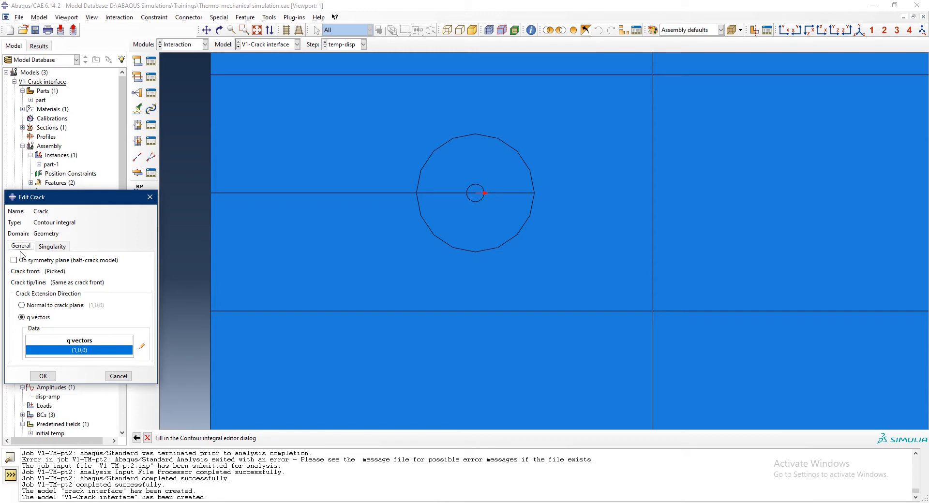
{"action": "left_click", "coordinate": [43, 377]}
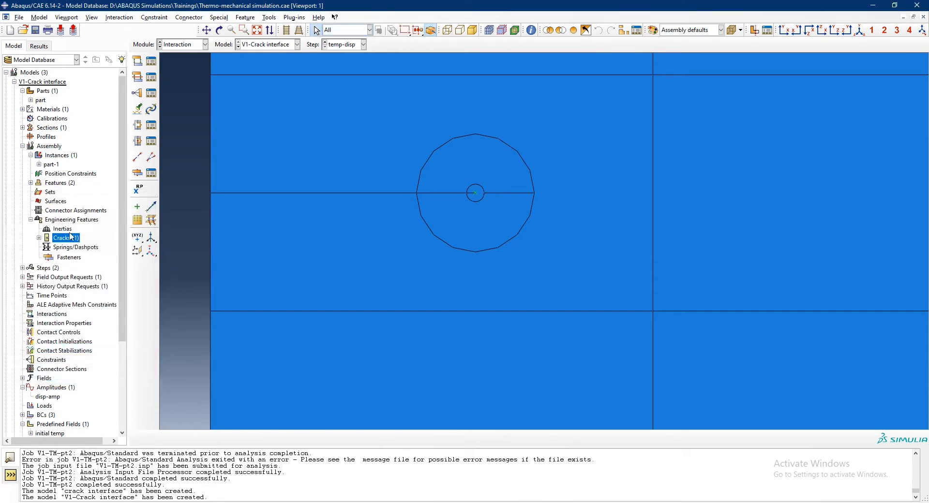
Step: Assign a seam to the horizontal crack line running from the plate's edge to the crack tip
{"action": "left_click", "coordinate": [223, 17]}
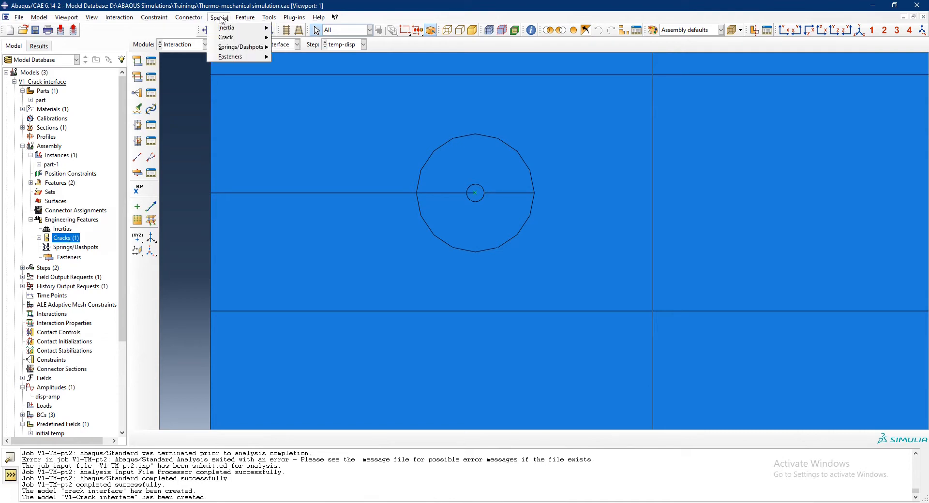
{"action": "mouse_move", "coordinate": [243, 40]}
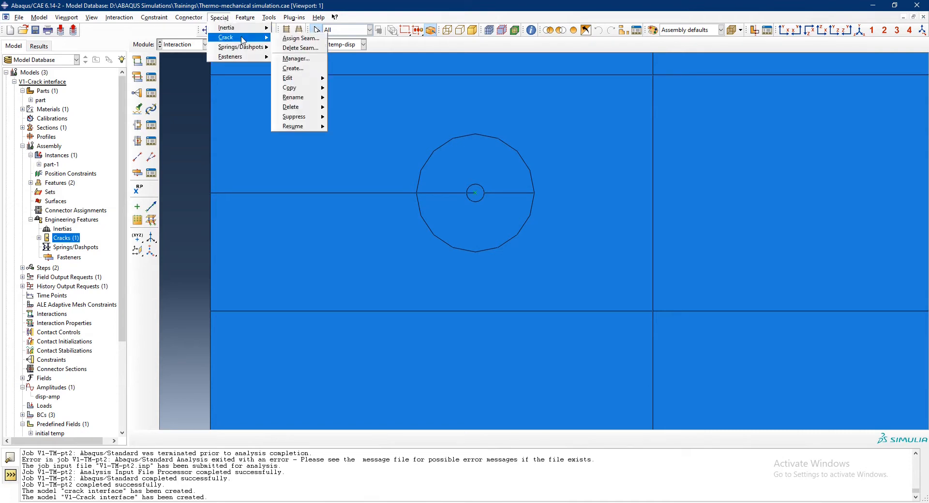
{"action": "left_click", "coordinate": [312, 38]}
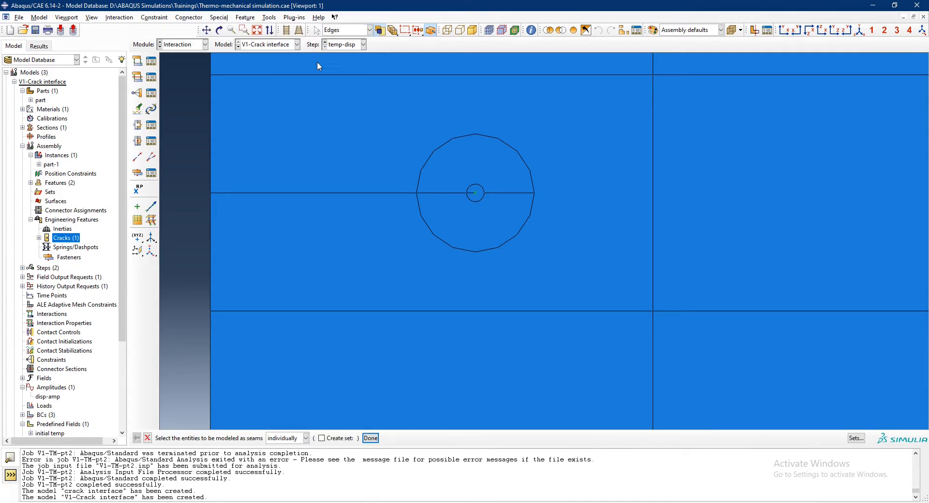
{"action": "left_click", "coordinate": [352, 193]}
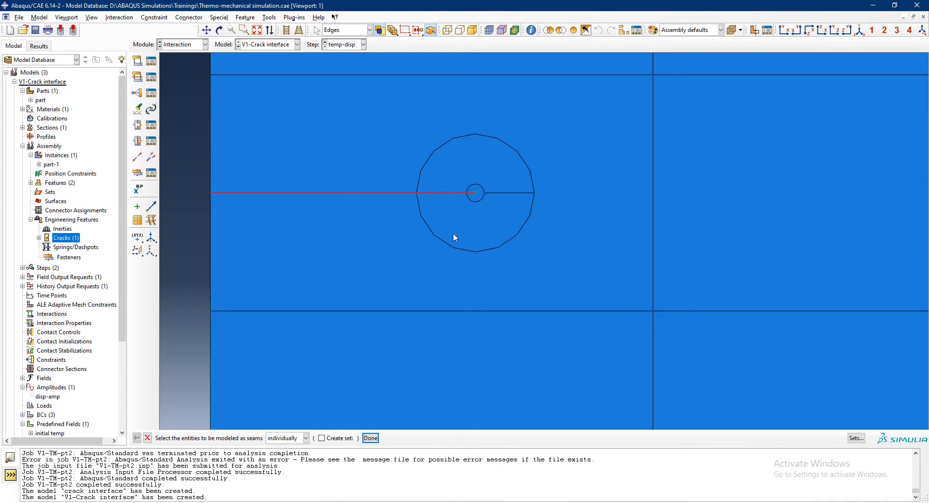
{"action": "left_click", "coordinate": [370, 438]}
{"action": "left_click", "coordinate": [371, 439]}
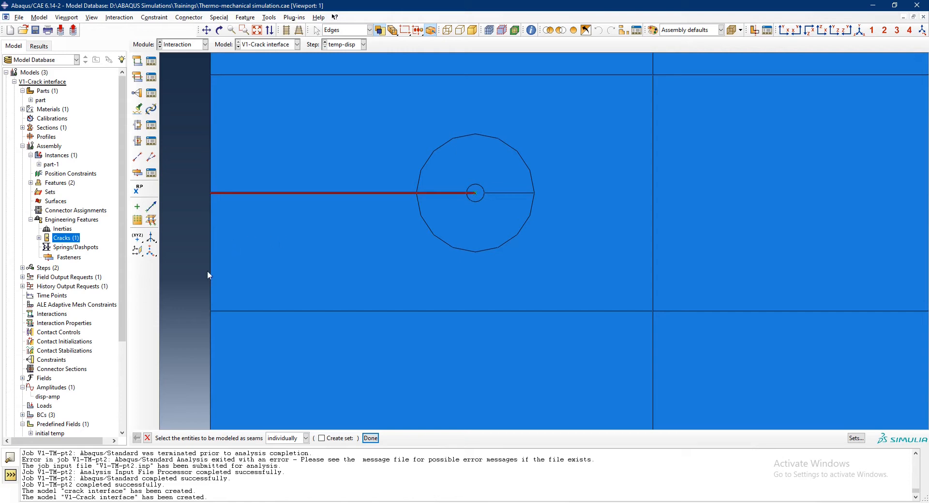
{"action": "left_click", "coordinate": [371, 438]}
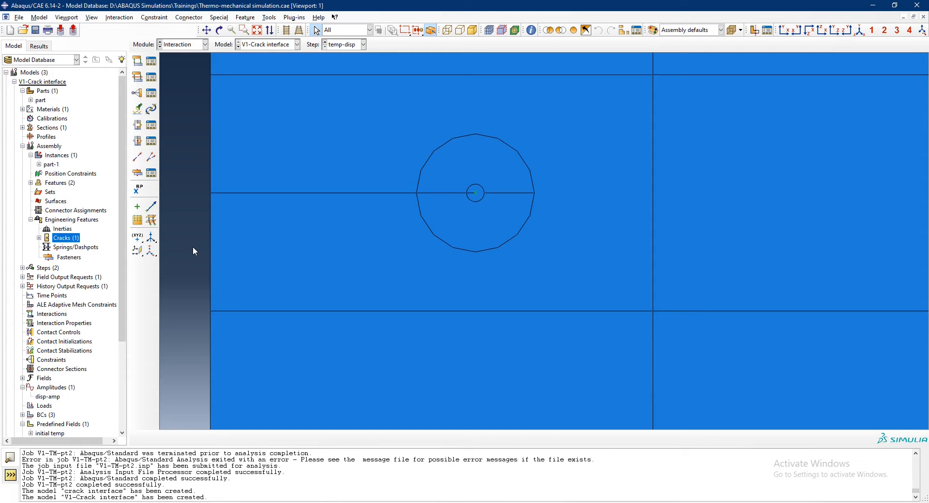
Step: In the Mesh module, assign the structured technique with quad elements to the five plain rectangular faces surrounding the crack region
{"action": "left_click", "coordinate": [182, 45]}
{"action": "left_click", "coordinate": [185, 109]}
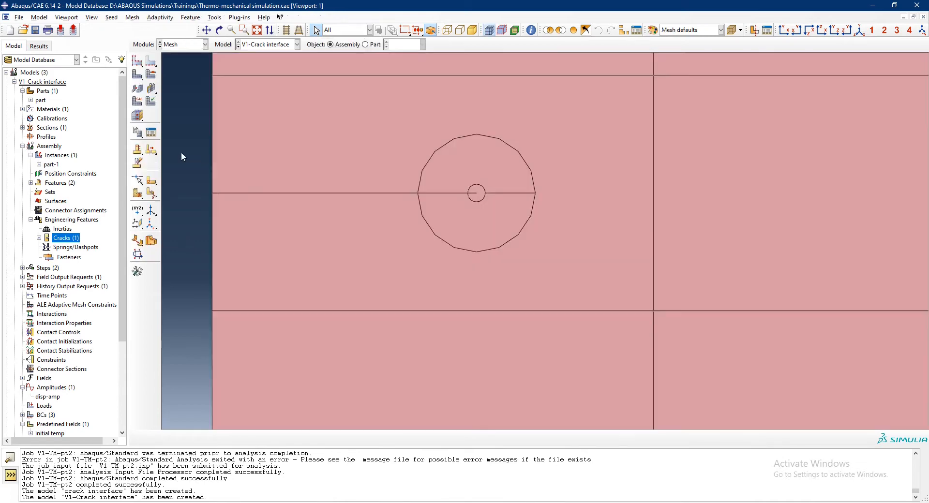
{"action": "scroll", "coordinate": [186, 123], "scroll_direction": "down", "scroll_amount": 3}
{"action": "scroll", "coordinate": [294, 307], "scroll_direction": "down", "scroll_amount": 3}
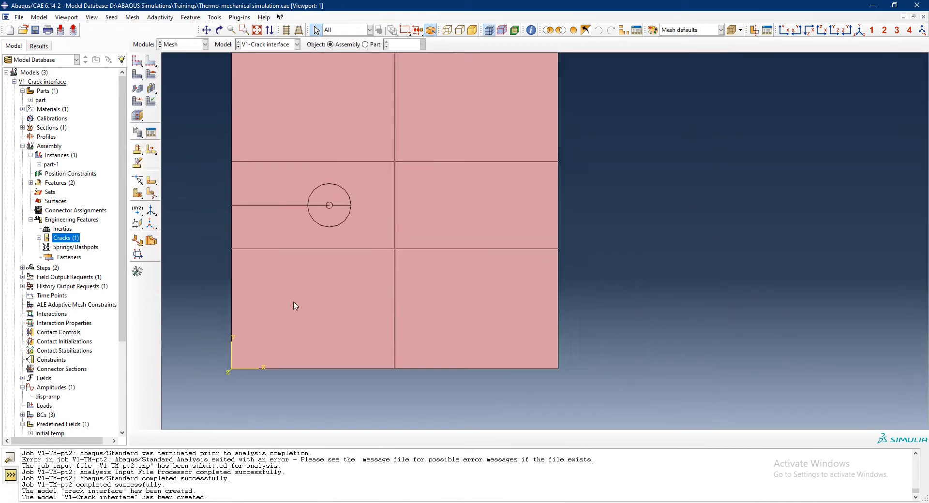
{"action": "left_click", "coordinate": [132, 17]}
{"action": "left_click", "coordinate": [145, 37]}
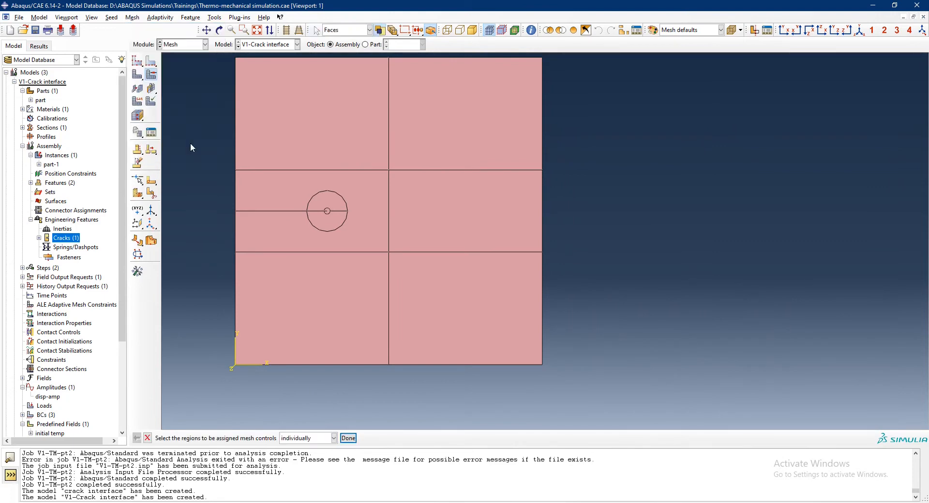
{"action": "left_click", "coordinate": [313, 161]}
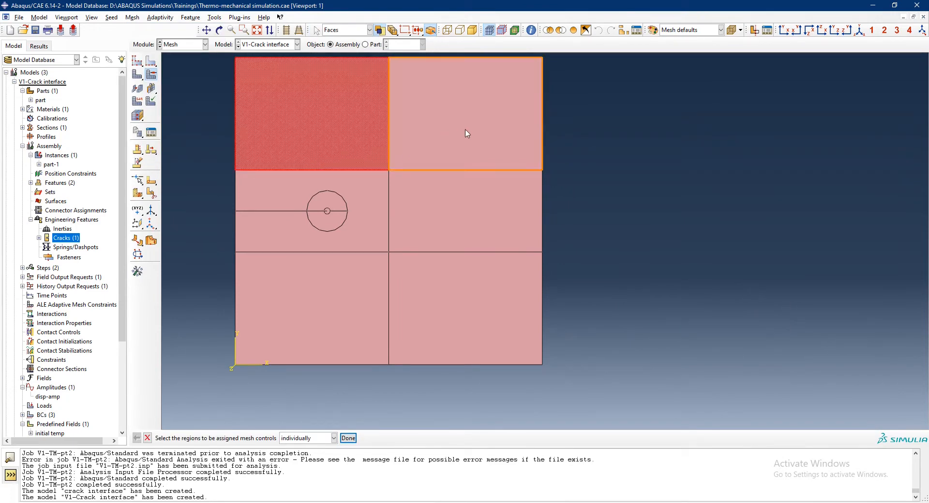
{"action": "left_click", "coordinate": [479, 129], "text": "shift"}
{"action": "left_click", "coordinate": [472, 213], "text": "shift"}
{"action": "left_click", "coordinate": [449, 328], "text": "shift"}
{"action": "left_click", "coordinate": [345, 333], "text": "shift"}
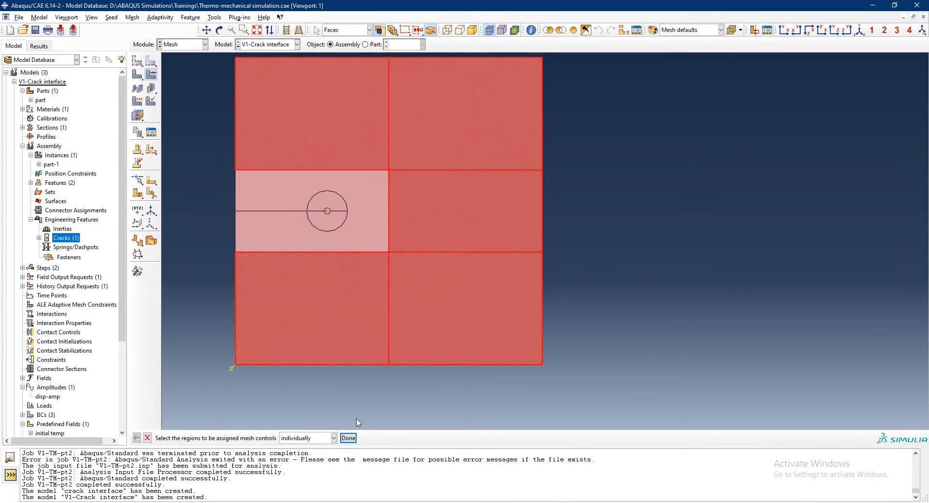
{"action": "left_click", "coordinate": [355, 438]}
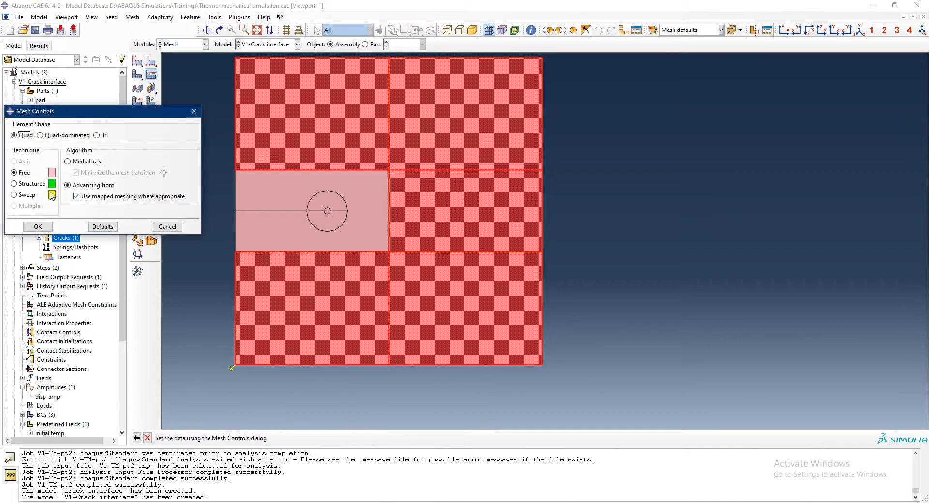
{"action": "left_click", "coordinate": [33, 183]}
{"action": "left_click", "coordinate": [44, 228]}
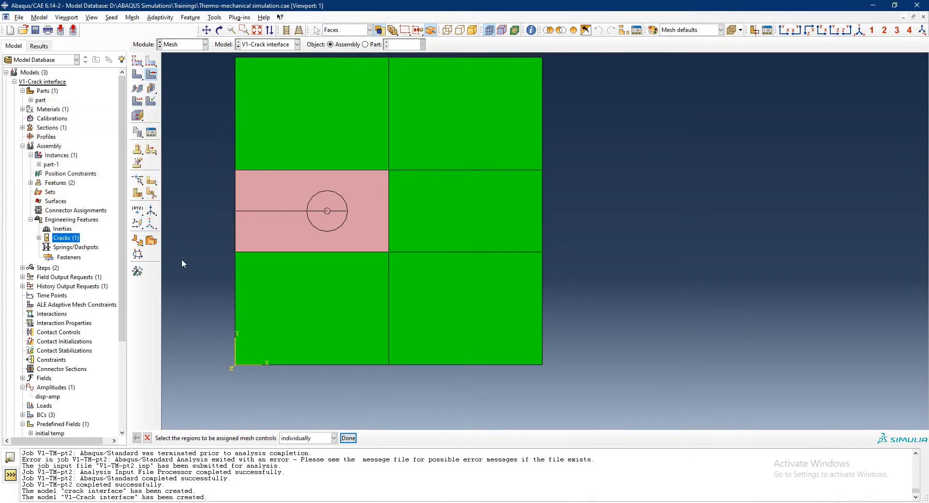
Step: Assign structured quad mesh controls to the ring-shaped region between the inner and outer circles
{"action": "scroll", "coordinate": [255, 217], "scroll_direction": "up", "scroll_amount": 3}
{"action": "left_click", "coordinate": [454, 196]}
{"action": "left_click", "coordinate": [445, 240], "text": "shift"}
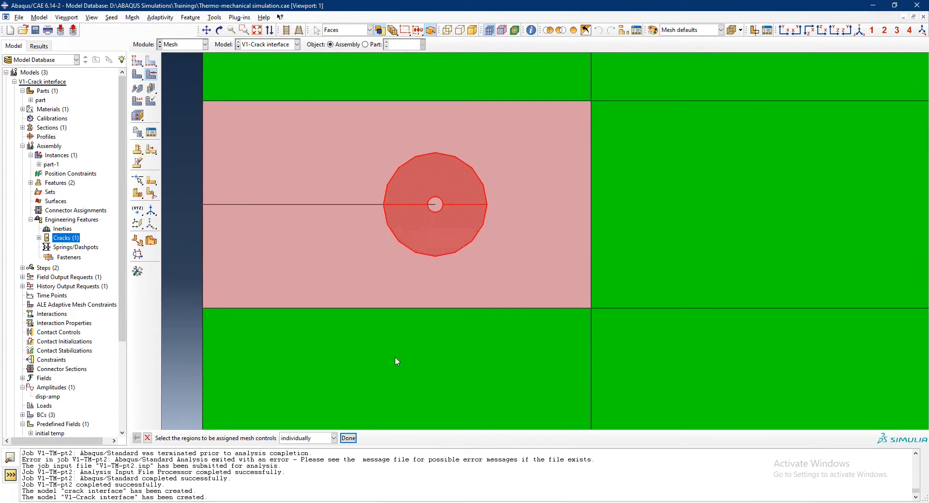
{"action": "left_click", "coordinate": [348, 438]}
{"action": "left_click", "coordinate": [22, 184]}
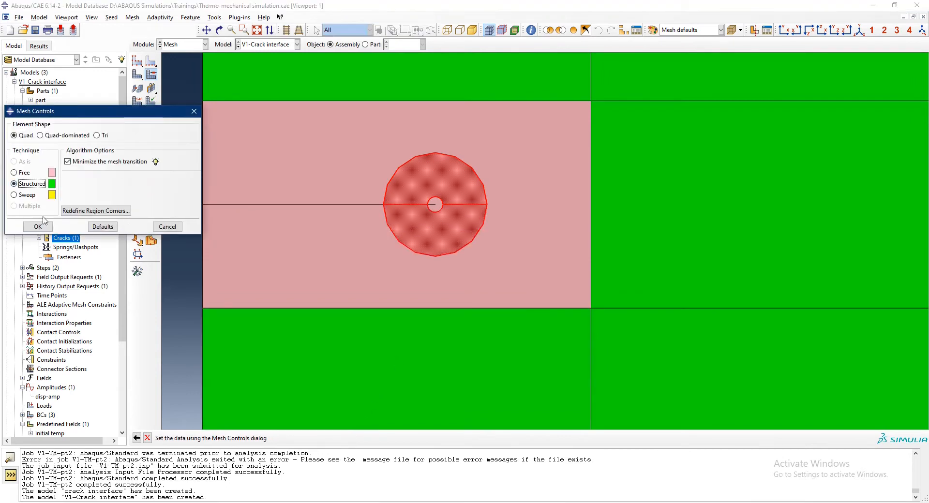
{"action": "left_click", "coordinate": [37, 226]}
Step: Assign free quad mesh controls with the advancing front algorithm to the rectangular face around the outer circle
{"action": "left_click", "coordinate": [319, 240]}
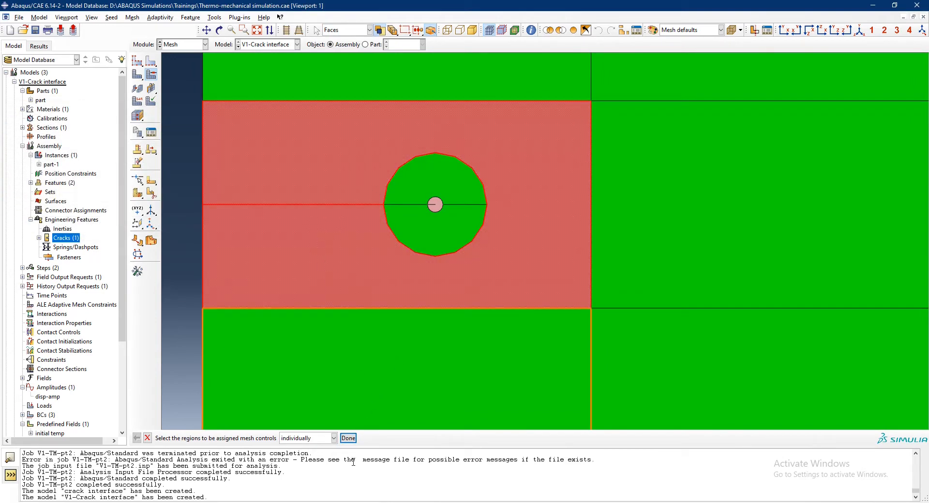
{"action": "left_click", "coordinate": [348, 437]}
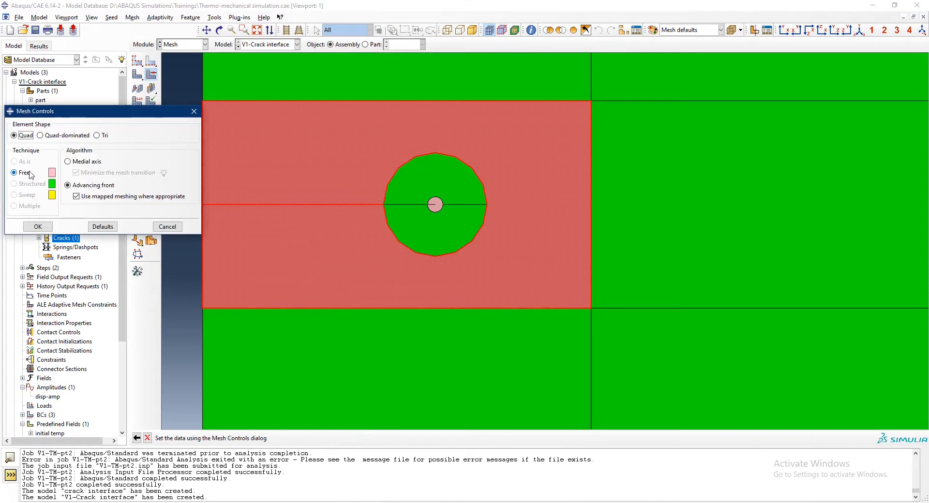
{"action": "left_click", "coordinate": [38, 226]}
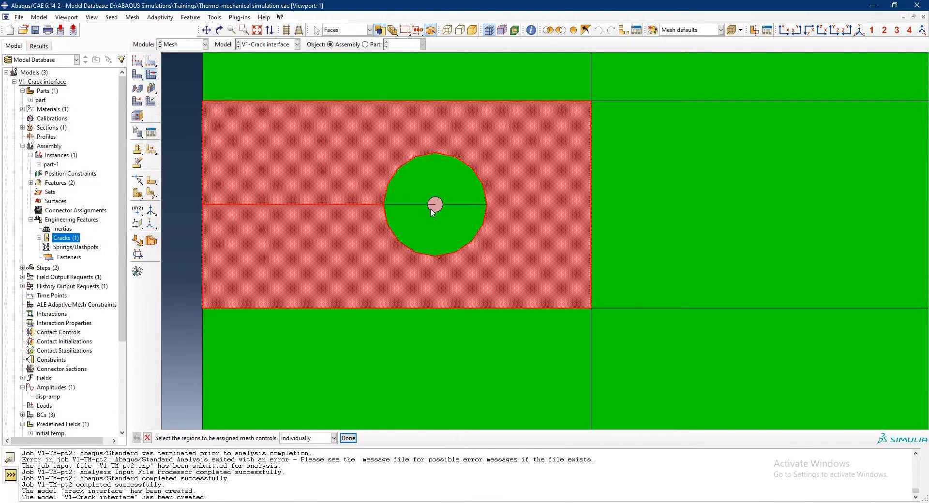
Step: Assign free tri mesh controls to the small circular face at the crack tip
{"action": "left_click", "coordinate": [435, 207]}
{"action": "left_click", "coordinate": [349, 438]}
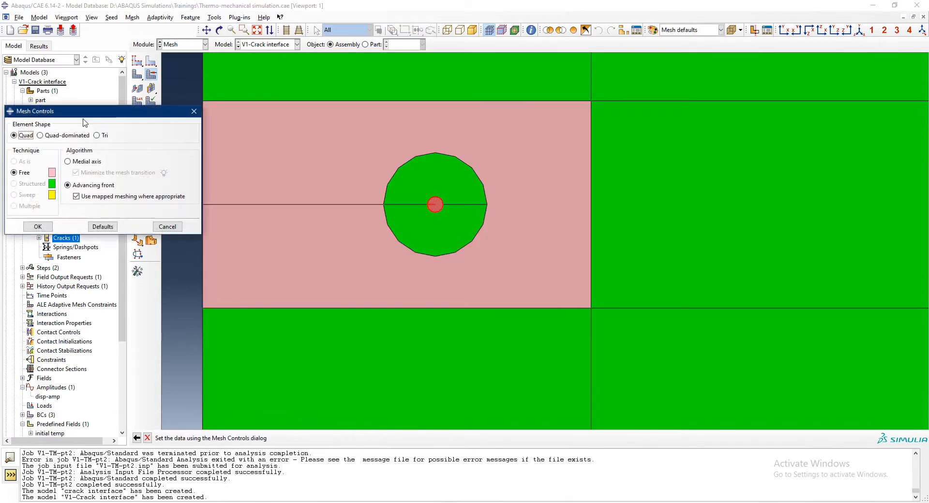
{"action": "left_click", "coordinate": [97, 136]}
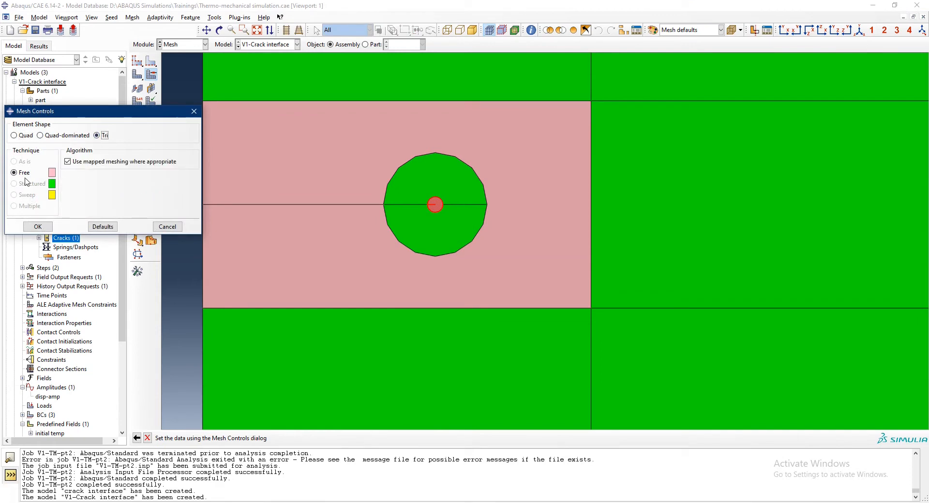
{"action": "left_click", "coordinate": [49, 227]}
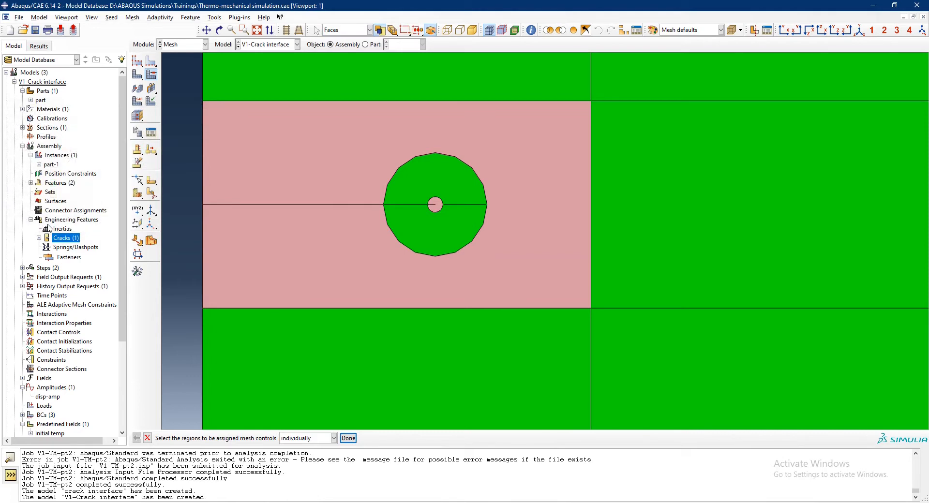
Step: Seed the crack line segment inside the small circle by number with 1 element
{"action": "left_click", "coordinate": [150, 61]}
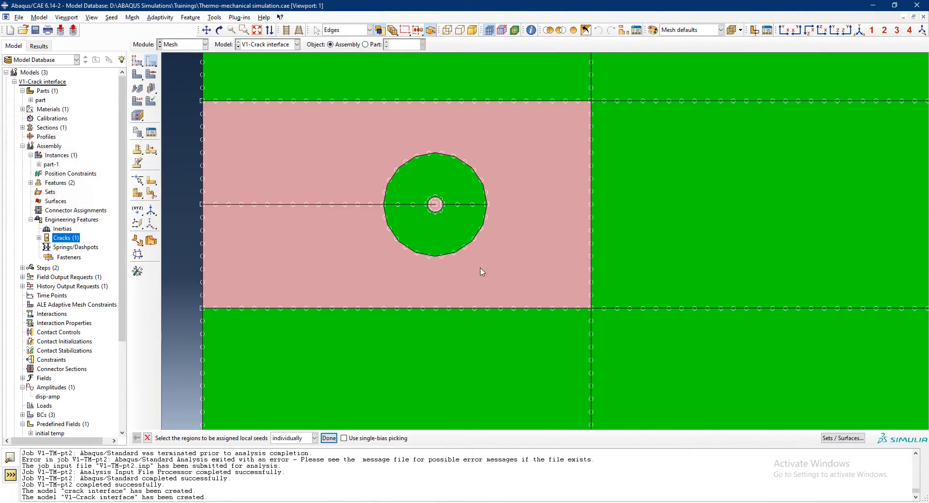
{"action": "scroll", "coordinate": [327, 166], "scroll_direction": "down", "scroll_amount": 5}
{"action": "scroll", "coordinate": [380, 227], "scroll_direction": "down", "scroll_amount": 5}
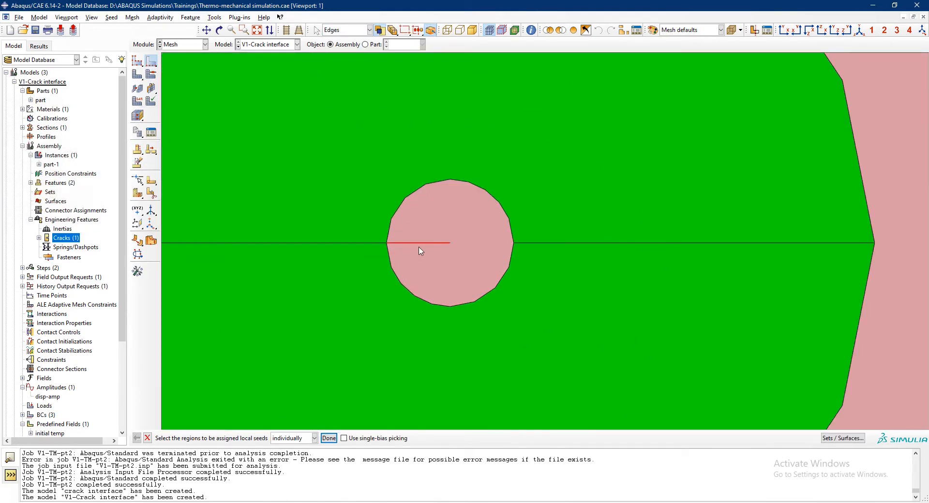
{"action": "middle_click", "coordinate": [406, 305]}
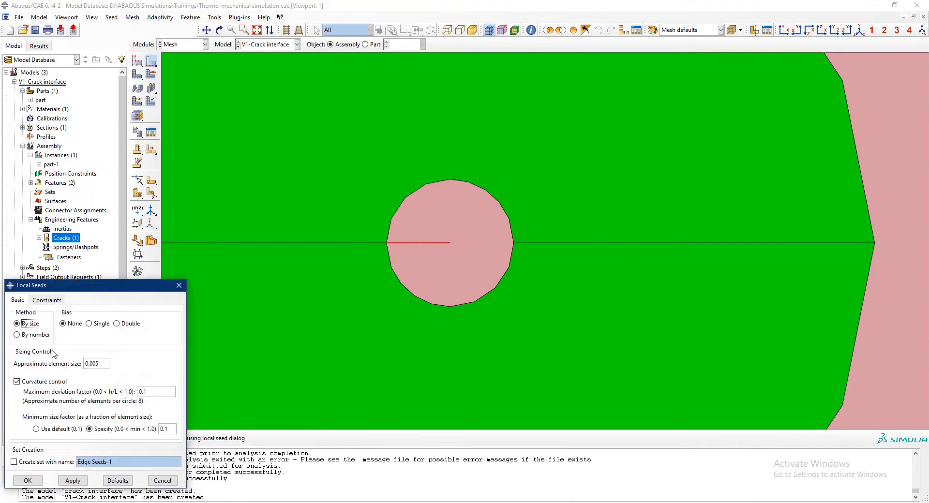
{"action": "left_click", "coordinate": [41, 338]}
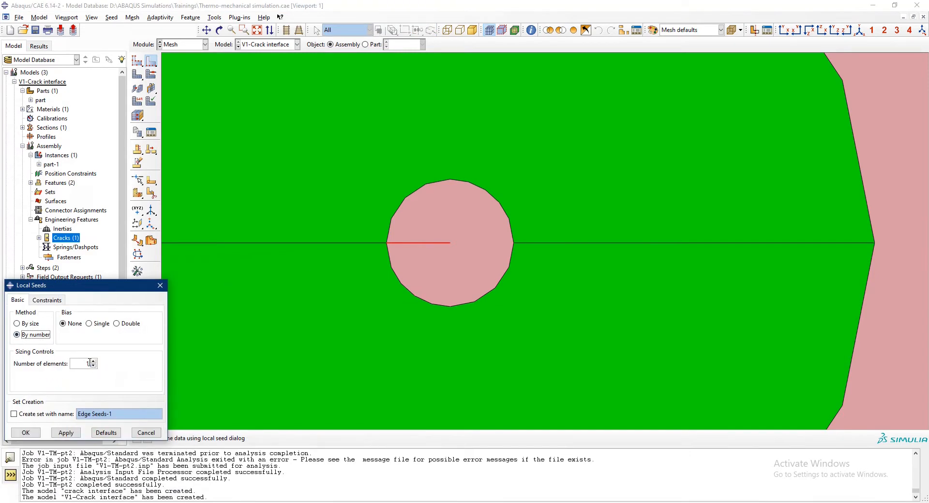
{"action": "left_click", "coordinate": [27, 438]}
Step: Seed both horizontal segments between the inner and outer circles by number with 7 elements, and do not allow the number of elements to change
{"action": "scroll", "coordinate": [394, 280], "scroll_direction": "up", "scroll_amount": 5}
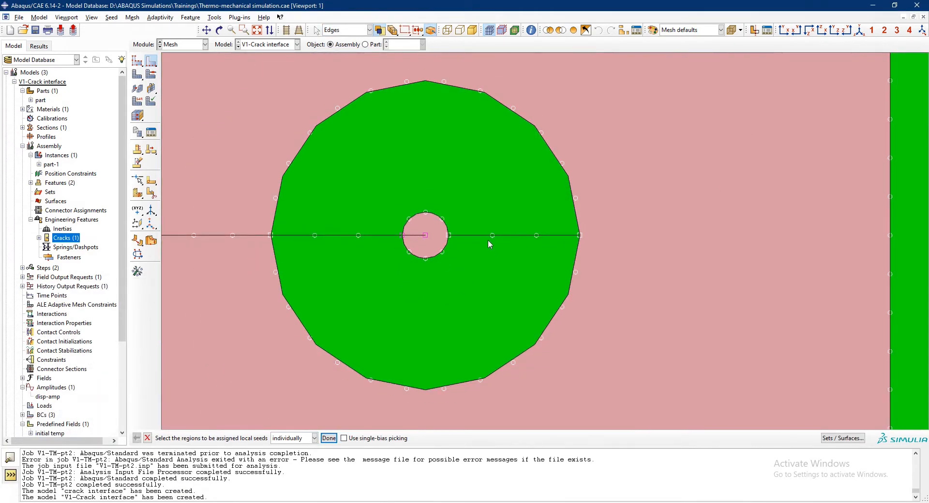
{"action": "left_click", "coordinate": [486, 237]}
{"action": "left_click", "coordinate": [367, 234], "text": "shift"}
{"action": "left_click", "coordinate": [329, 438]}
{"action": "double_click", "coordinate": [80, 360]}
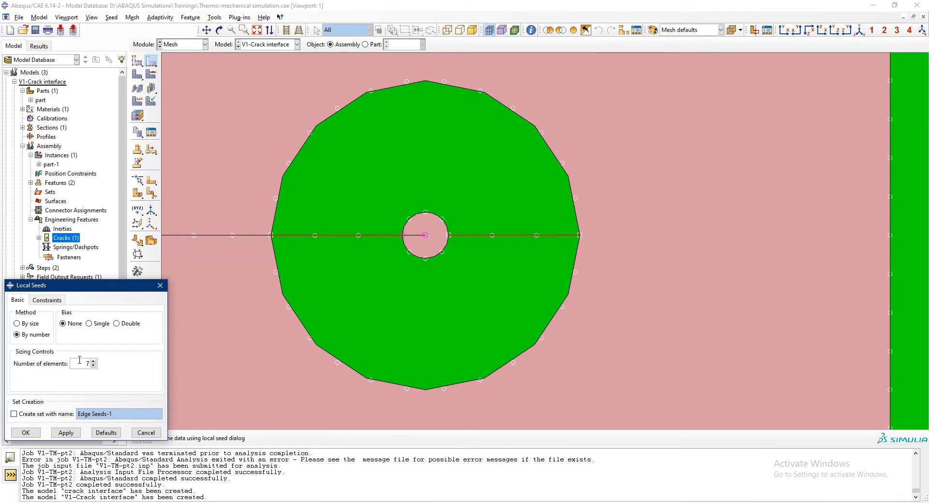
{"action": "type", "text": "7"}
{"action": "left_click", "coordinate": [66, 432]}
{"action": "left_click", "coordinate": [46, 300]}
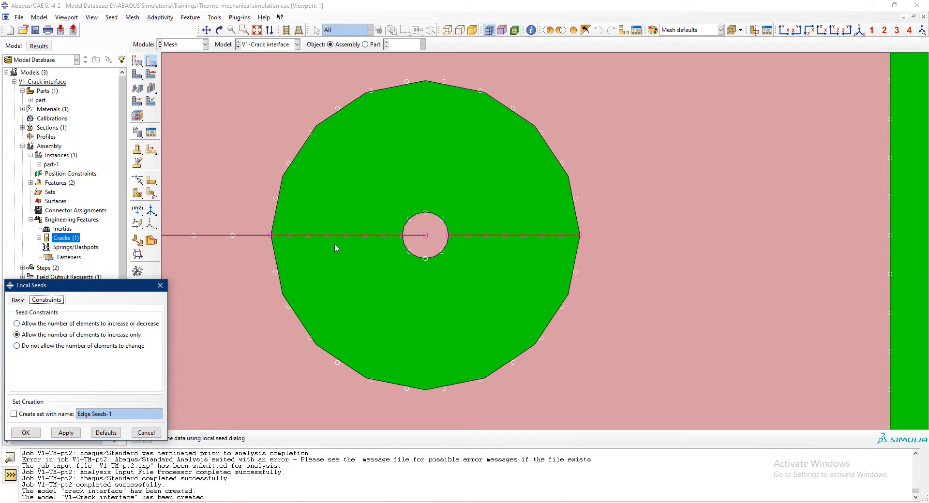
{"action": "left_click", "coordinate": [61, 346]}
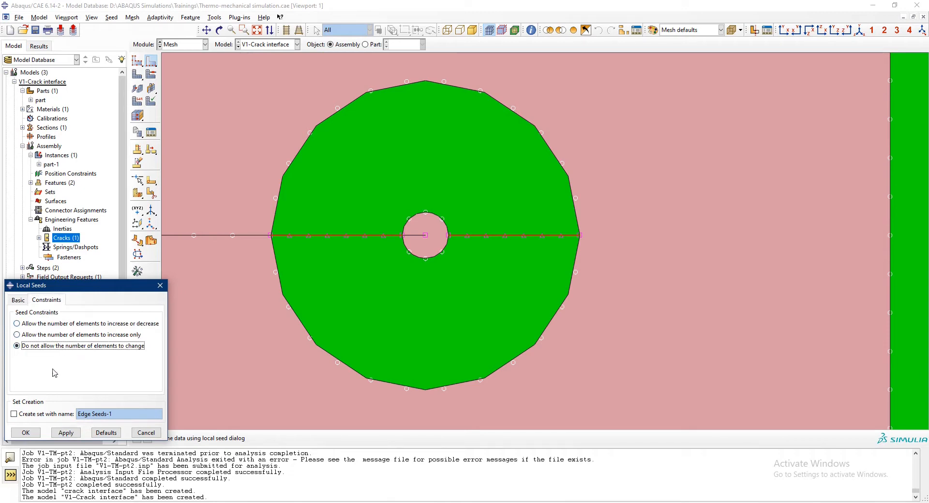
{"action": "left_click", "coordinate": [68, 433]}
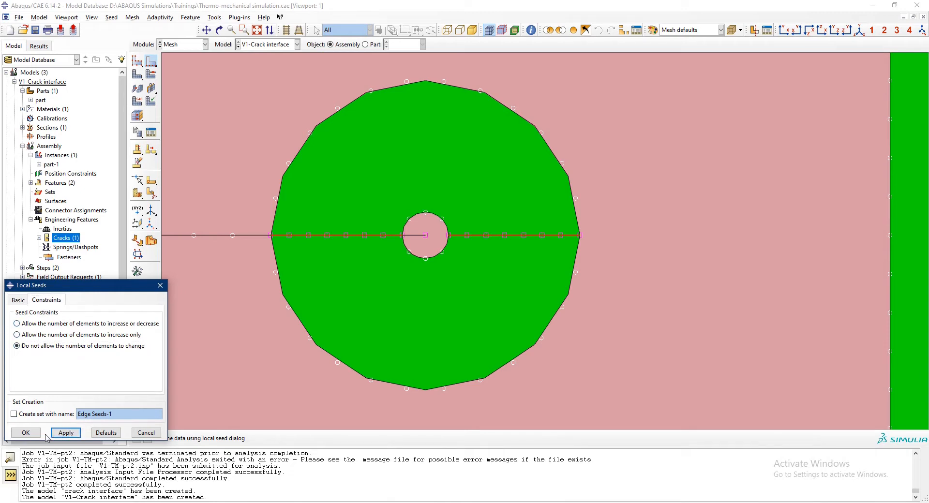
{"action": "left_click", "coordinate": [26, 433]}
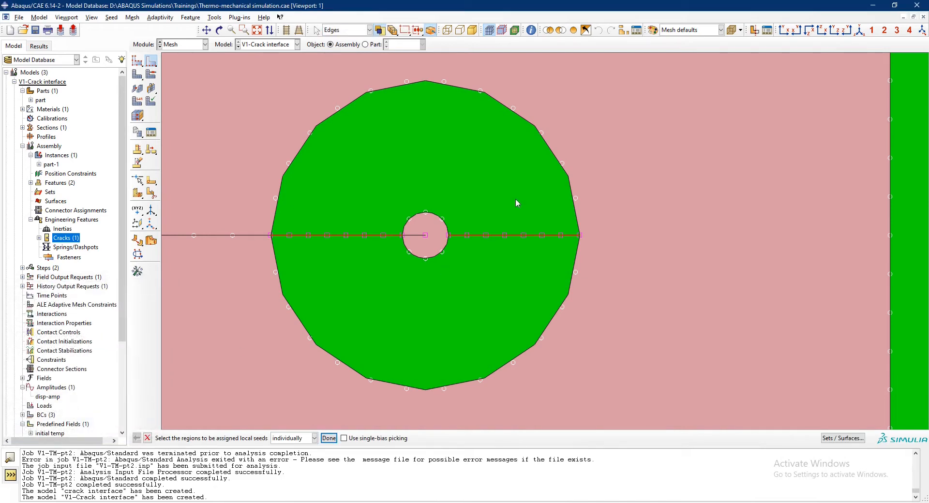
Step: Seed the upper and lower arcs of both the inner and outer circles by number with 20 elements
{"action": "left_click", "coordinate": [443, 224]}
{"action": "left_click", "coordinate": [444, 252], "text": "shift"}
{"action": "left_click", "coordinate": [528, 352], "text": "shift"}
{"action": "left_click", "coordinate": [575, 209], "text": "shift"}
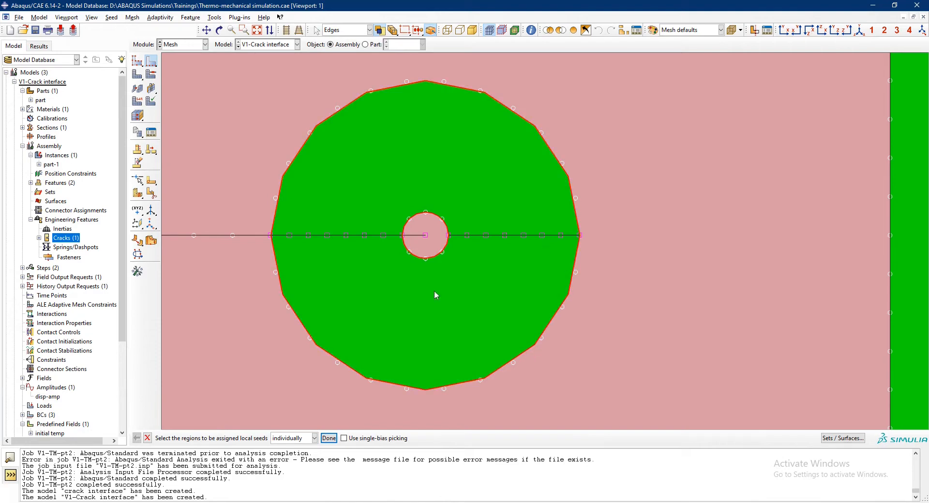
{"action": "left_click", "coordinate": [329, 438]}
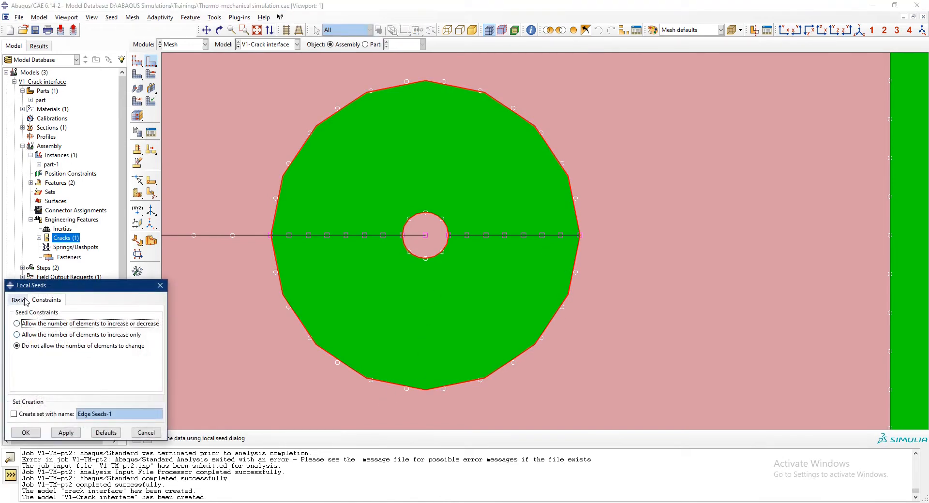
{"action": "left_click", "coordinate": [20, 300]}
{"action": "left_click", "coordinate": [81, 364]}
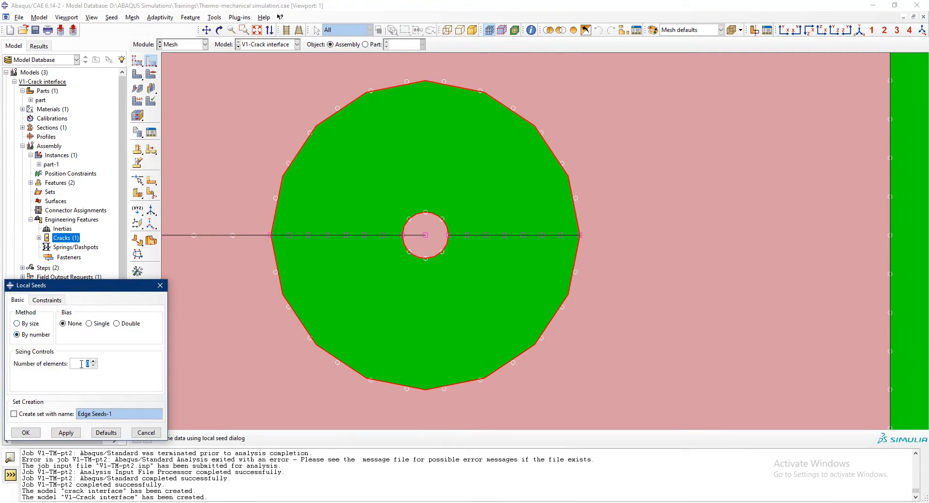
{"action": "type", "text": "20"}
{"action": "left_click", "coordinate": [66, 432]}
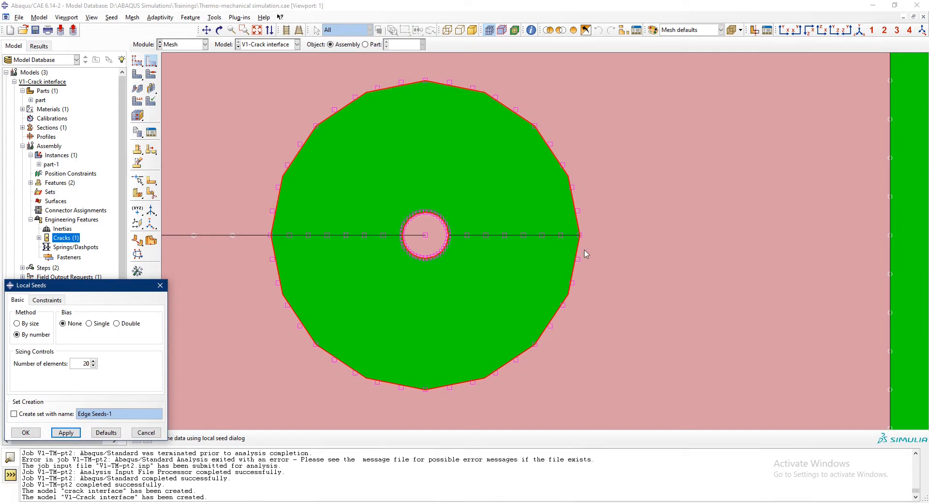
Step: Raise the seeding of the inner and outer circle arcs to 25 elements each
{"action": "double_click", "coordinate": [78, 362]}
{"action": "type", "text": "25"}
{"action": "left_click", "coordinate": [67, 433]}
{"action": "scroll", "coordinate": [534, 196], "scroll_direction": "up", "scroll_amount": 5}
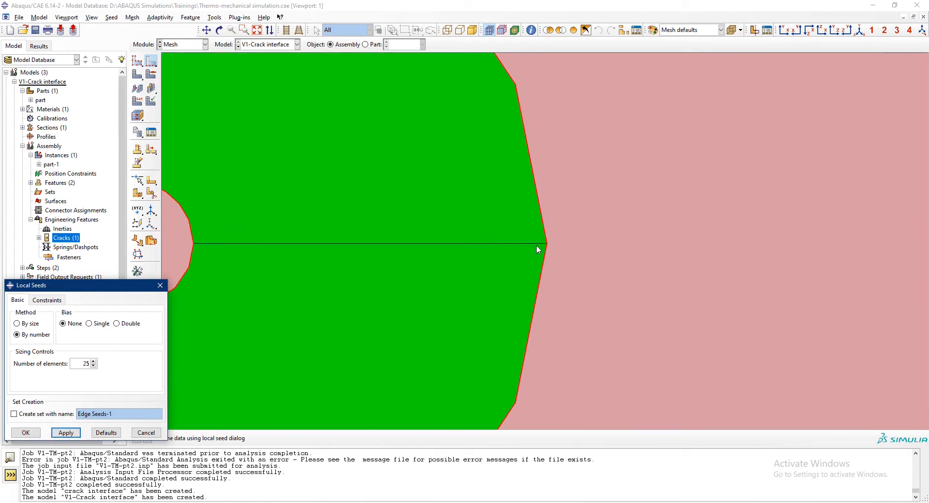
{"action": "scroll", "coordinate": [535, 245], "scroll_direction": "down", "scroll_amount": 3}
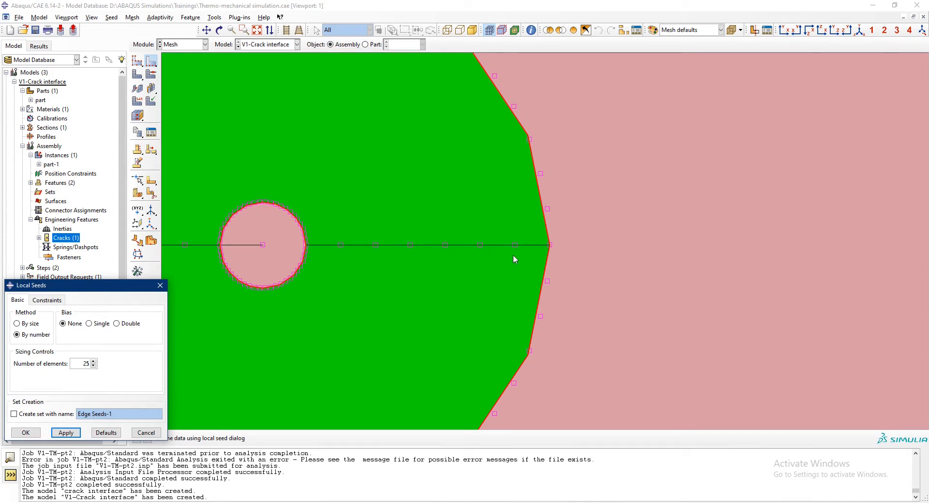
{"action": "scroll", "coordinate": [530, 256], "scroll_direction": "down", "scroll_amount": 5}
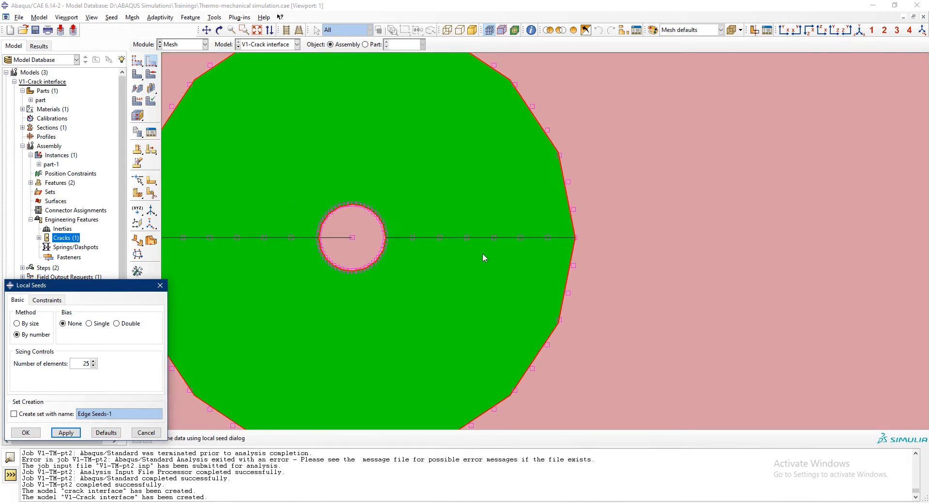
{"action": "scroll", "coordinate": [522, 237], "scroll_direction": "up", "scroll_amount": 3}
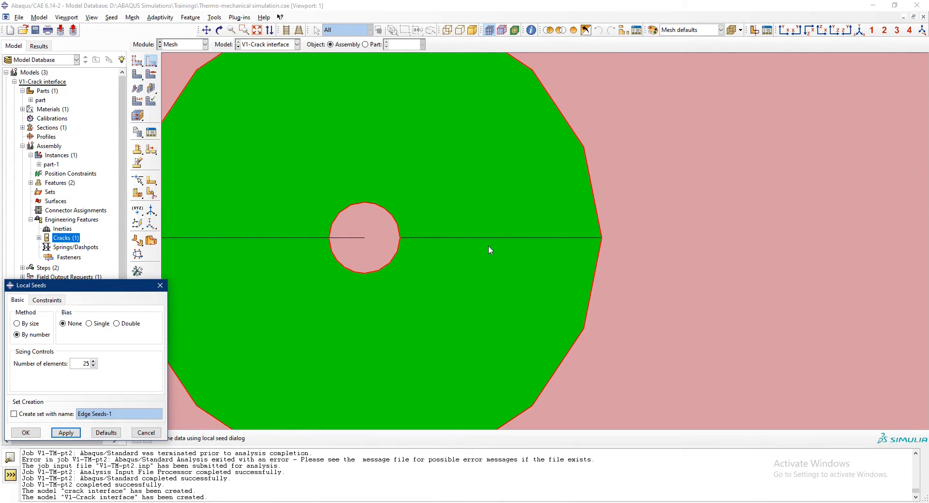
{"action": "left_click", "coordinate": [27, 433]}
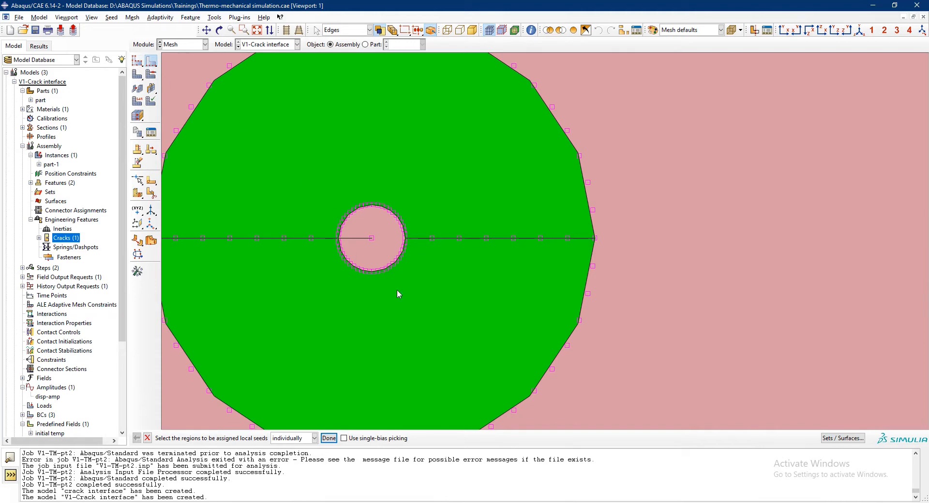
Step: Apply single-bias seeding to both horizontal segments of the ring, flipping the one ahead of the crack so both biases point toward the inner circle
{"action": "left_click", "coordinate": [442, 238]}
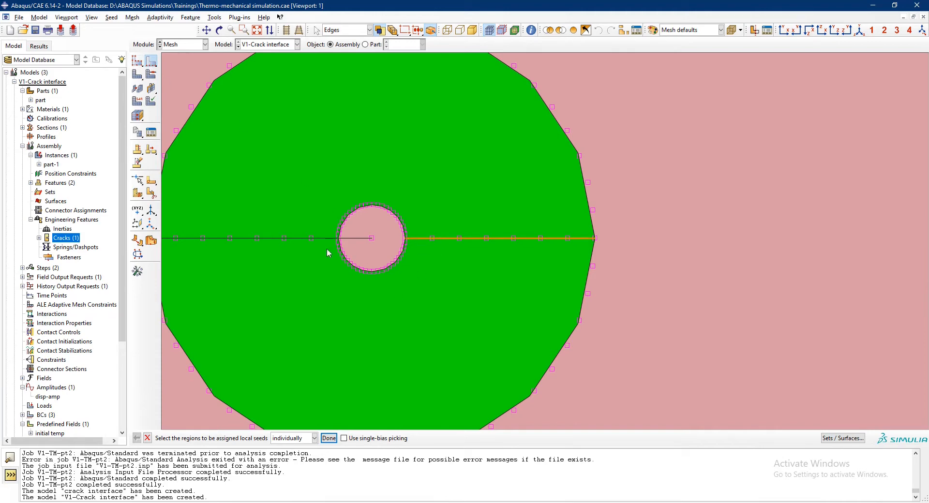
{"action": "left_click", "coordinate": [317, 237], "text": "shift"}
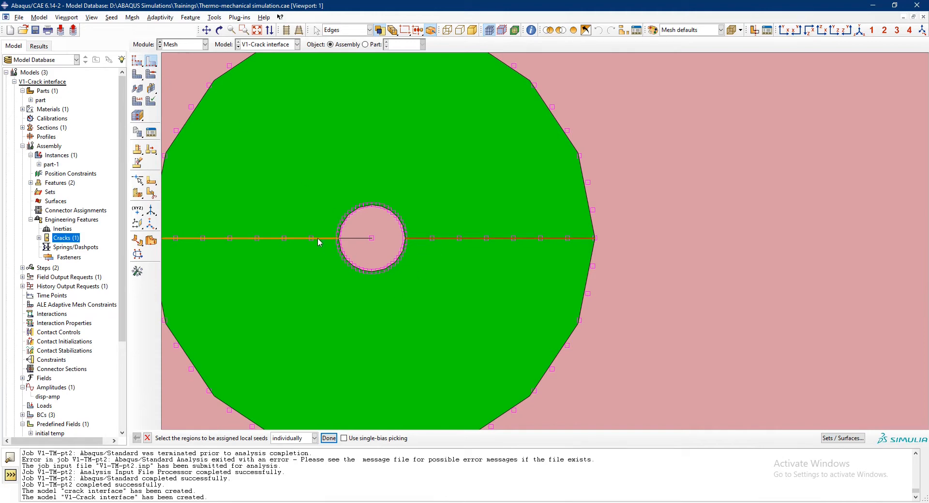
{"action": "left_click", "coordinate": [329, 437]}
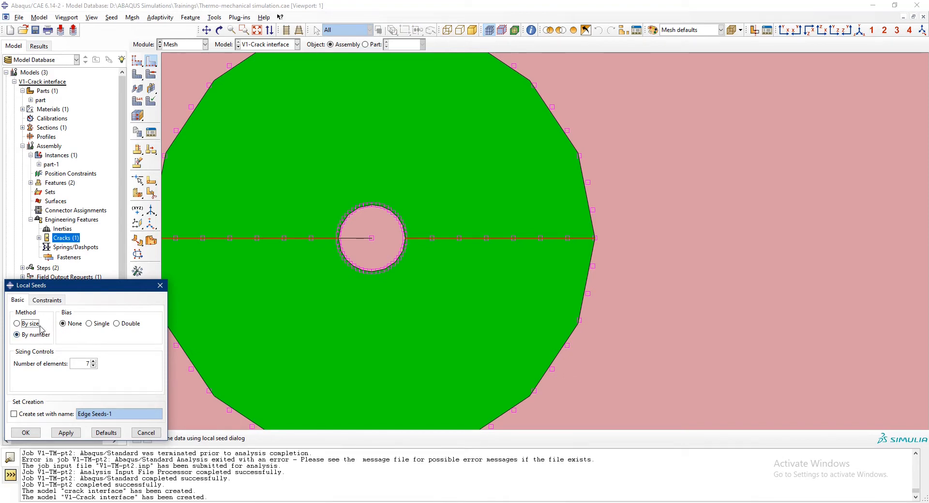
{"action": "left_click", "coordinate": [99, 328]}
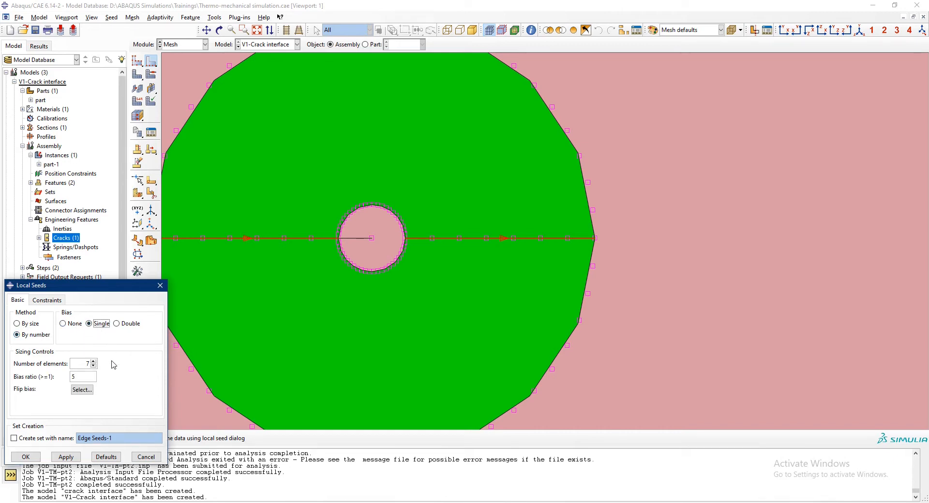
{"action": "left_click", "coordinate": [92, 389]}
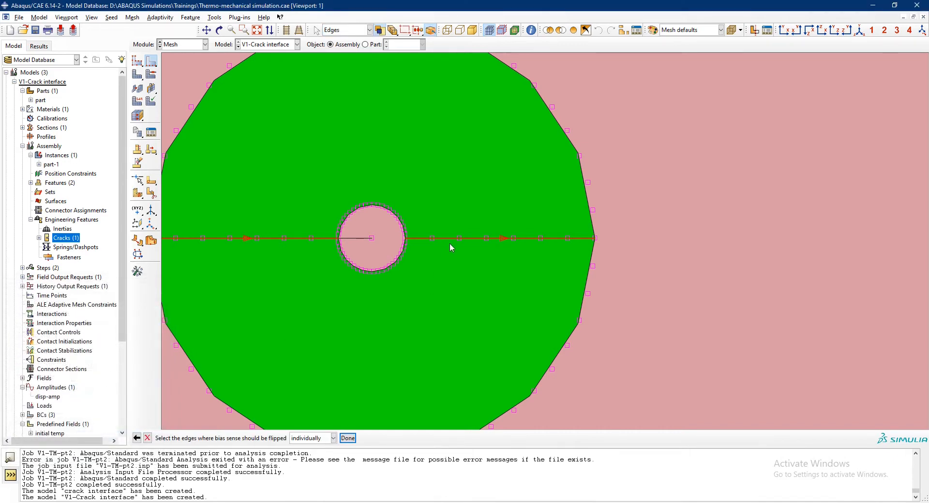
{"action": "left_click", "coordinate": [348, 438]}
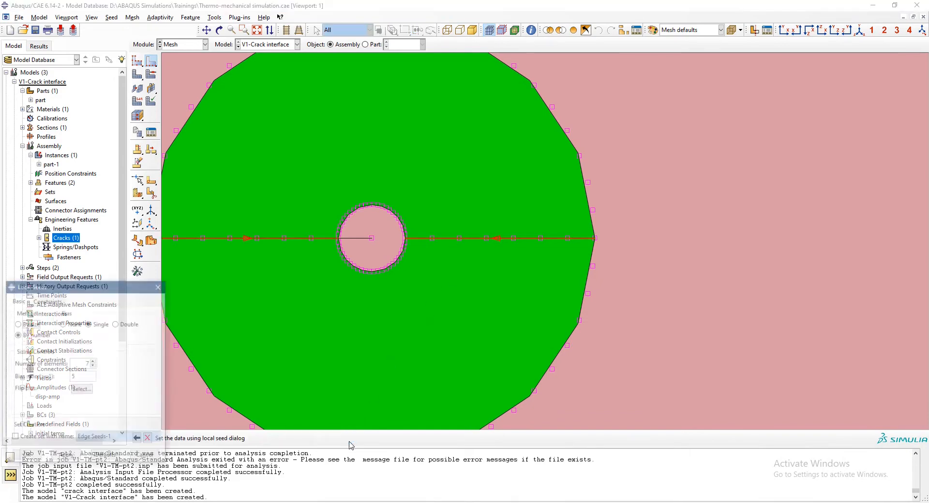
{"action": "left_click", "coordinate": [65, 456]}
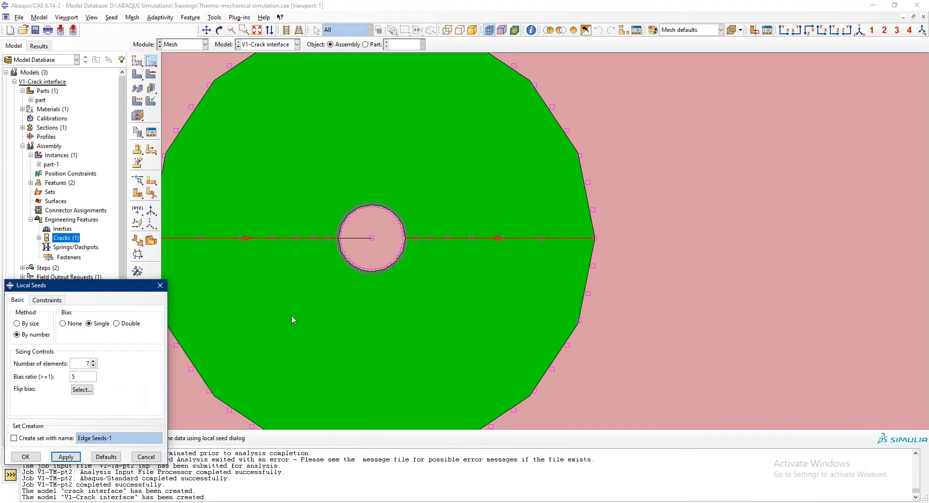
Step: Set the number of elements on the biased horizontal ring segments to 12
{"action": "double_click", "coordinate": [82, 362]}
{"action": "left_click", "coordinate": [67, 457]}
{"action": "scroll", "coordinate": [421, 173], "scroll_direction": "down", "scroll_amount": 6}
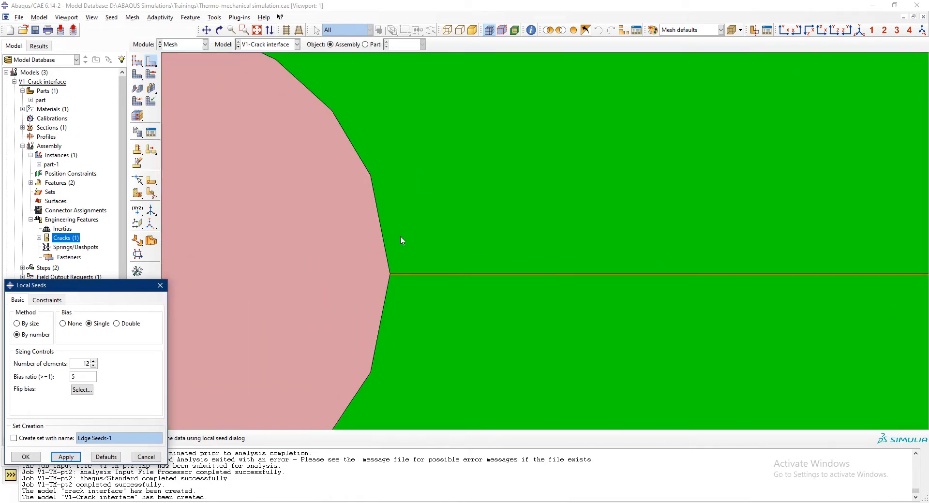
{"action": "scroll", "coordinate": [399, 237], "scroll_direction": "up", "scroll_amount": 2}
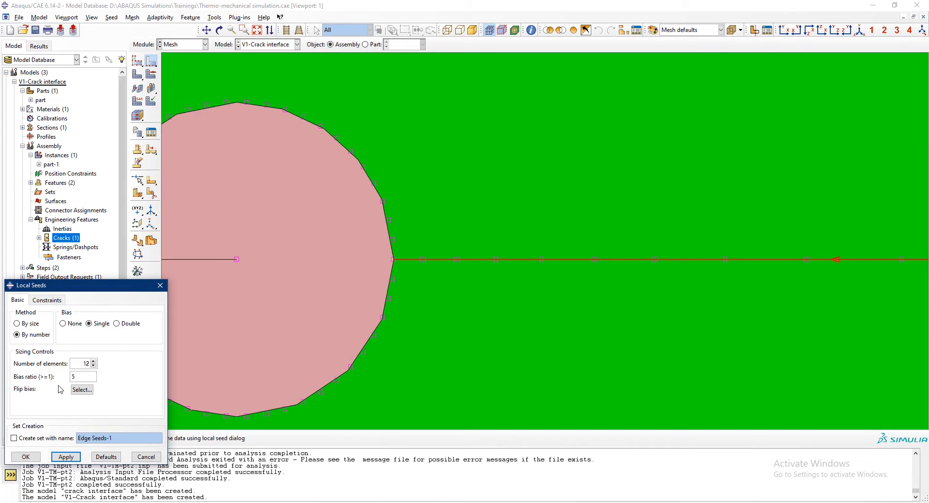
Step: Set the bias ratio of the horizontal ring segments to 6 and finish the local seeding
{"action": "left_click", "coordinate": [74, 377]}
{"action": "type", "text": "6"}
{"action": "left_click", "coordinate": [66, 456]}
{"action": "scroll", "coordinate": [498, 261], "scroll_direction": "down", "scroll_amount": 3}
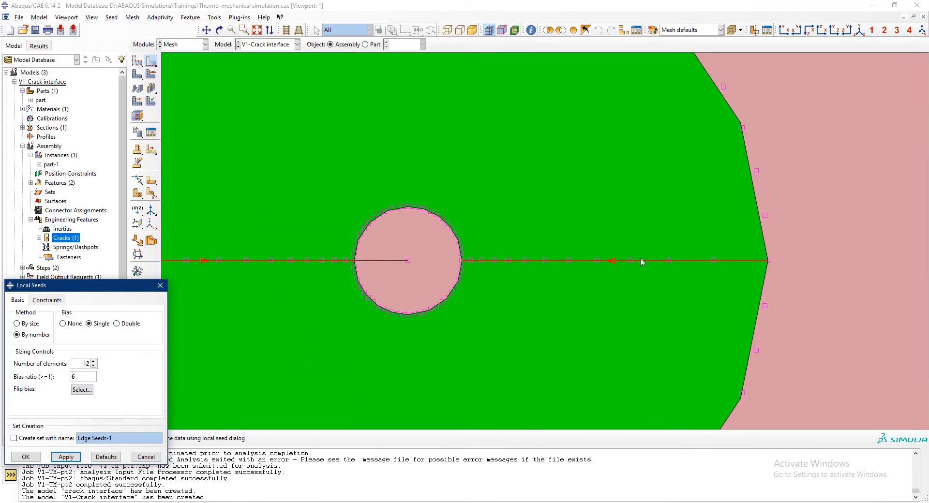
{"action": "left_click", "coordinate": [33, 459]}
{"action": "scroll", "coordinate": [390, 316], "scroll_direction": "down", "scroll_amount": 6}
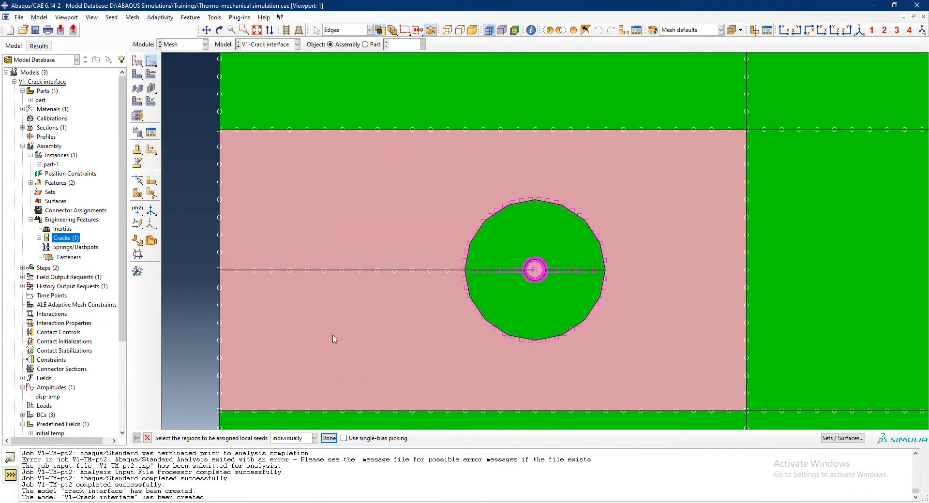
{"action": "left_click", "coordinate": [329, 438]}
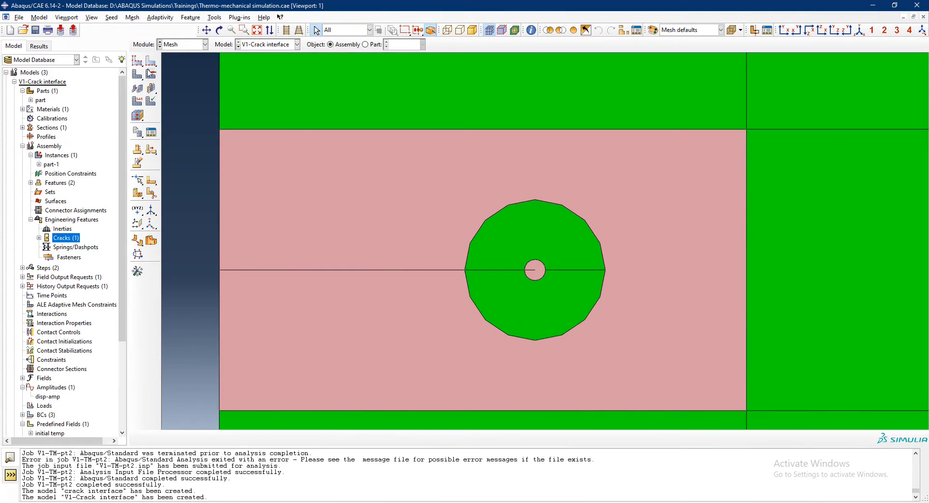
Step: Assign standard linear elements of the Plane Strain family with reduced integration to all faces of the plate
{"action": "left_click", "coordinate": [137, 101]}
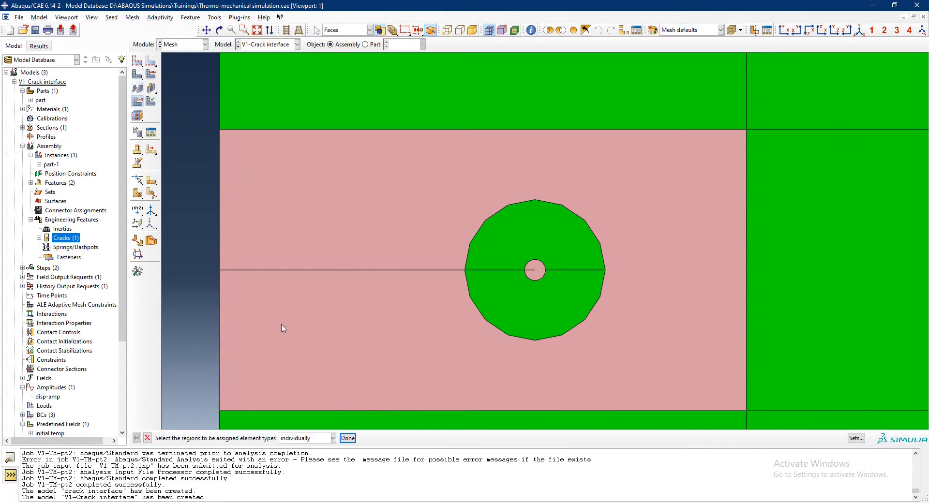
{"action": "scroll", "coordinate": [244, 244], "scroll_direction": "down", "scroll_amount": 5}
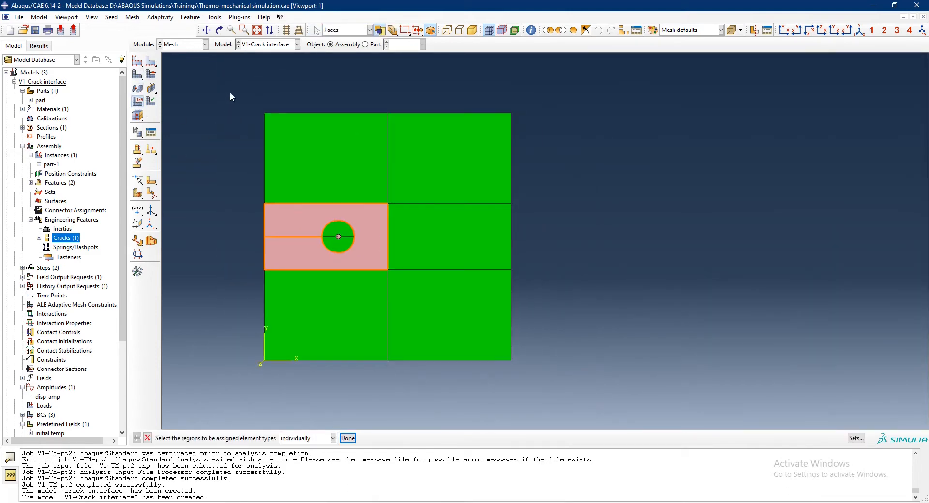
{"action": "left_click_drag", "start_coordinate": [230, 93], "coordinate": [512, 361]}
{"action": "middle_click", "coordinate": [387, 322]}
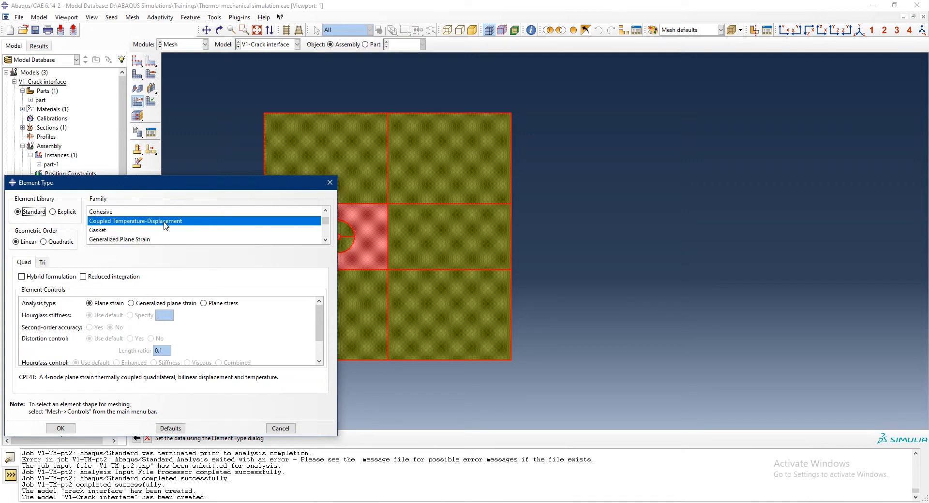
{"action": "scroll", "coordinate": [143, 236], "scroll_direction": "down", "scroll_amount": 2}
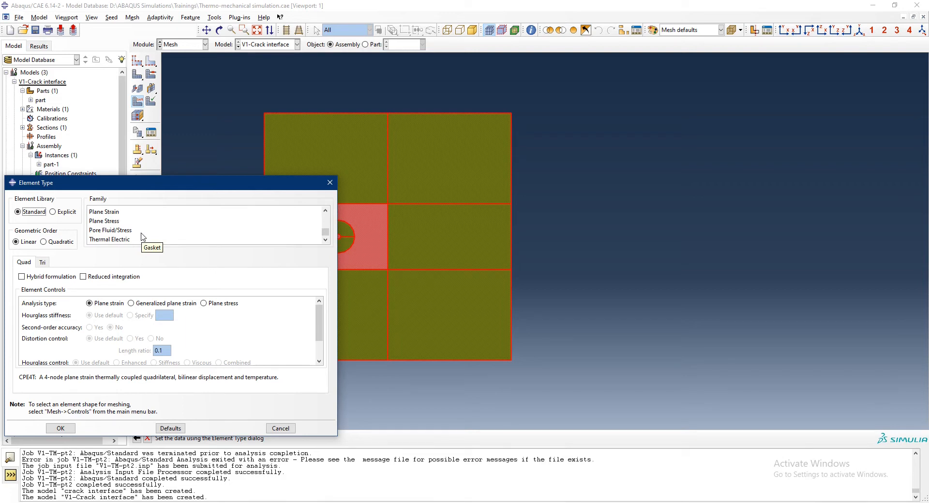
{"action": "left_click", "coordinate": [117, 213]}
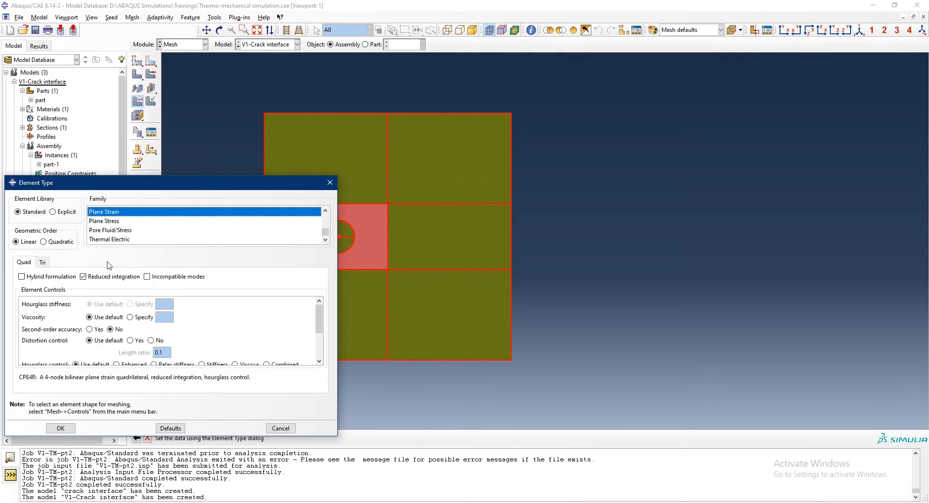
{"action": "left_click", "coordinate": [61, 428]}
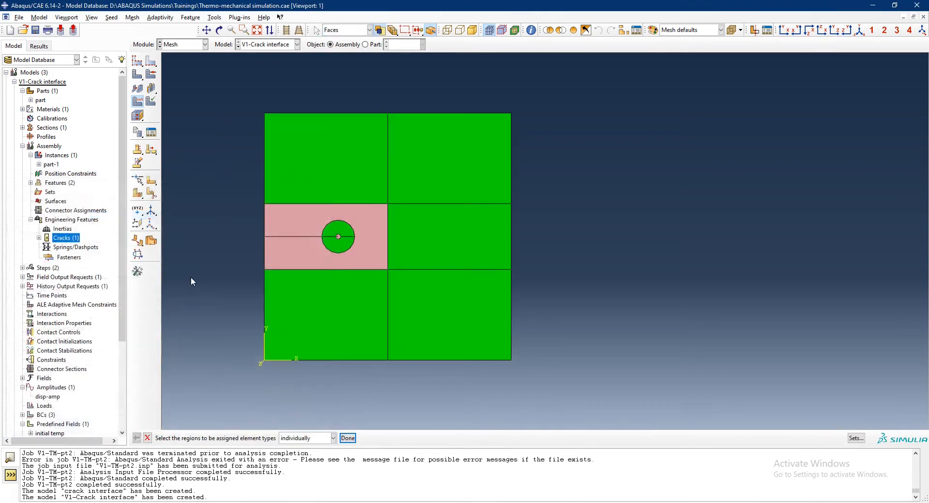
Step: Mesh the part instance and examine the element pattern around the crack tip
{"action": "left_click", "coordinate": [137, 74]}
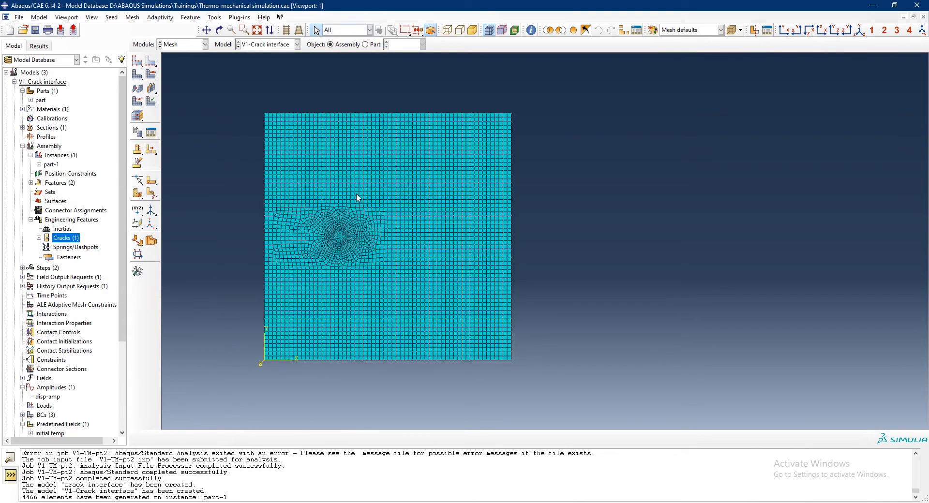
{"action": "scroll", "coordinate": [343, 225], "scroll_direction": "down", "scroll_amount": 9}
{"action": "scroll", "coordinate": [627, 179], "scroll_direction": "up", "scroll_amount": 4}
{"action": "scroll", "coordinate": [481, 240], "scroll_direction": "down", "scroll_amount": 4}
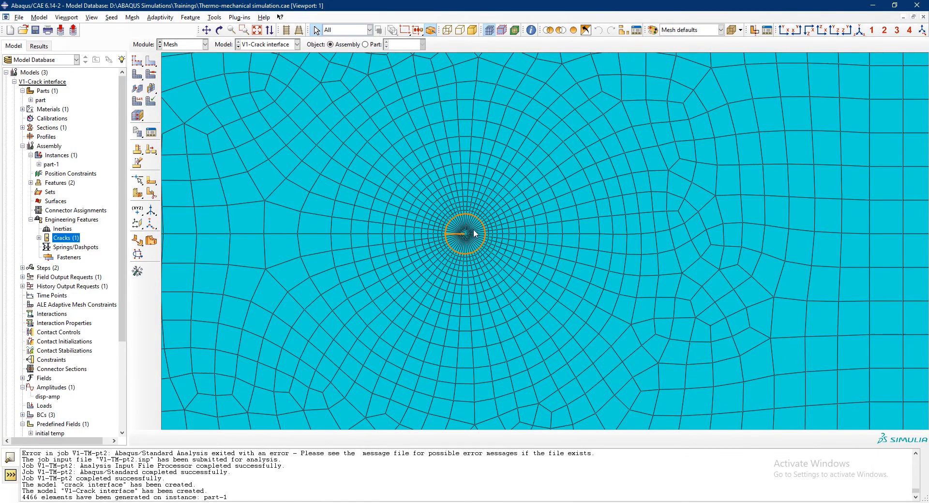
Step: Examine the mesh from the crack-tip ring through the surrounding partitions to the whole plate
{"action": "scroll", "coordinate": [472, 234], "scroll_direction": "down", "scroll_amount": 4}
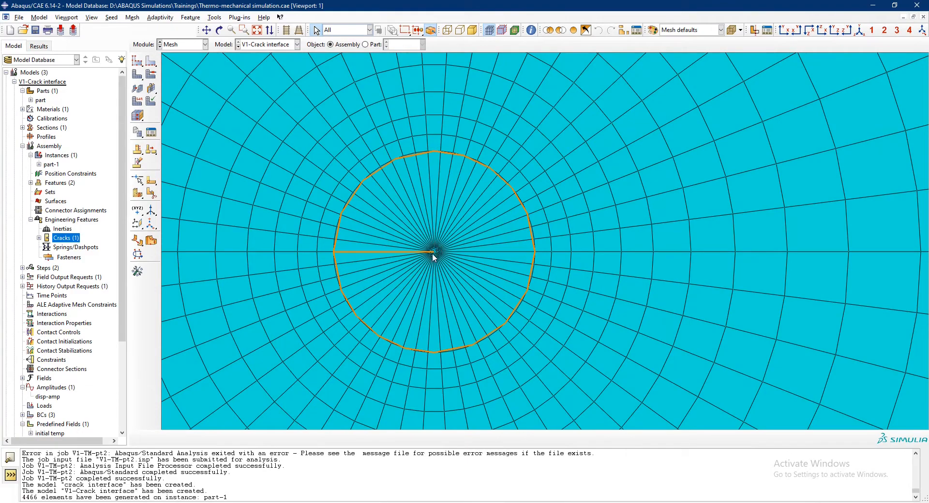
{"action": "scroll", "coordinate": [438, 249], "scroll_direction": "up", "scroll_amount": 2}
{"action": "scroll", "coordinate": [438, 250], "scroll_direction": "up", "scroll_amount": 2}
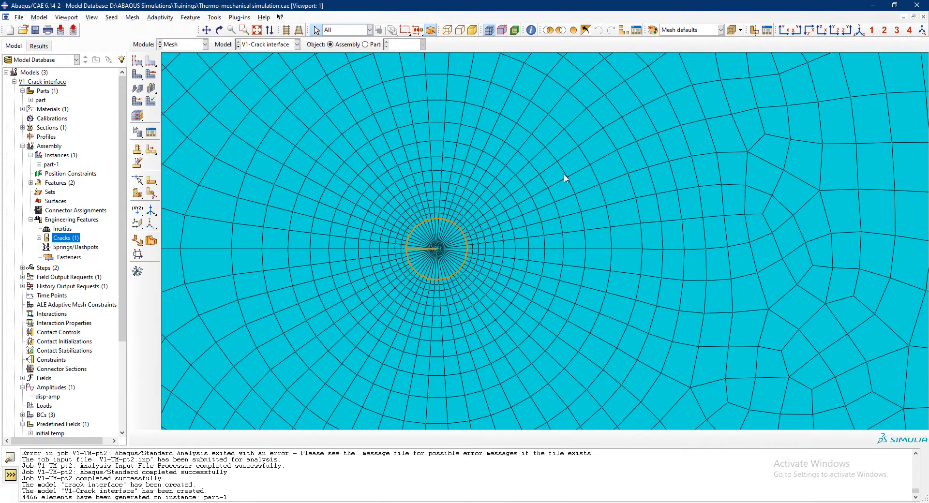
{"action": "scroll", "coordinate": [585, 209], "scroll_direction": "up", "scroll_amount": 4}
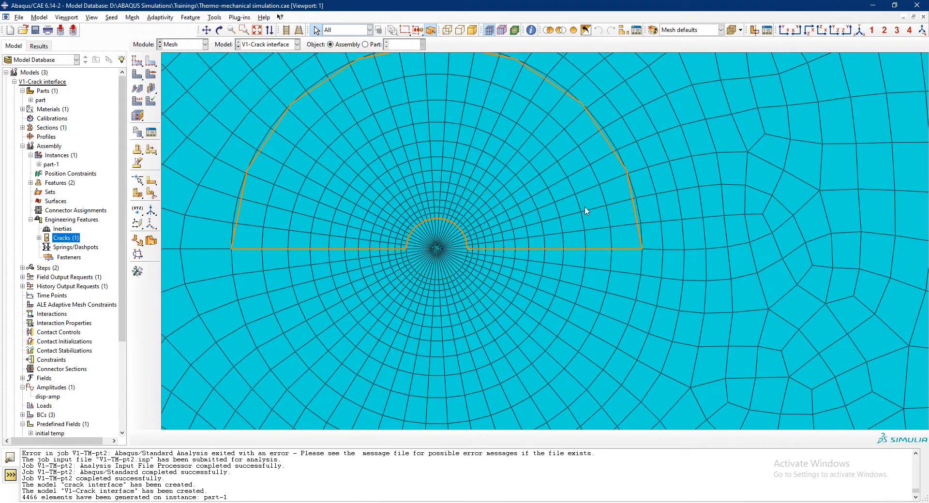
{"action": "scroll", "coordinate": [613, 184], "scroll_direction": "up", "scroll_amount": 4}
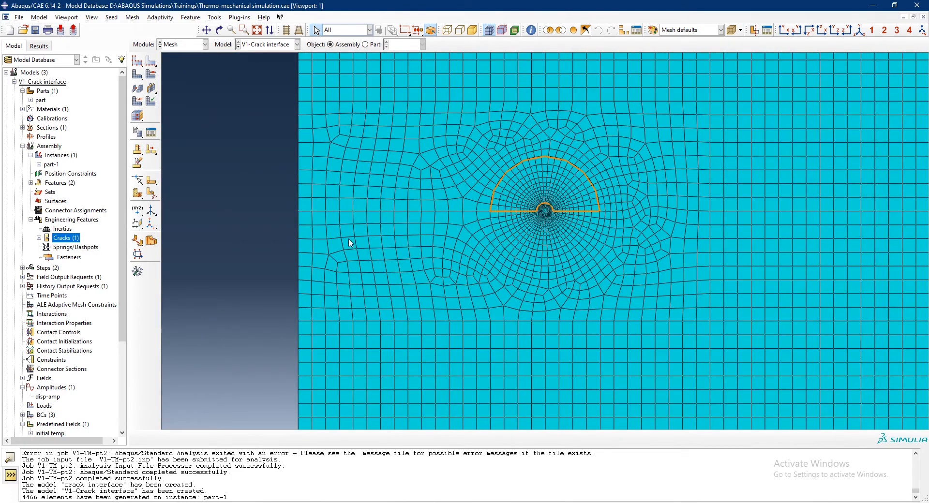
{"action": "scroll", "coordinate": [286, 208], "scroll_direction": "up", "scroll_amount": 3}
{"action": "scroll", "coordinate": [557, 345], "scroll_direction": "up", "scroll_amount": 1}
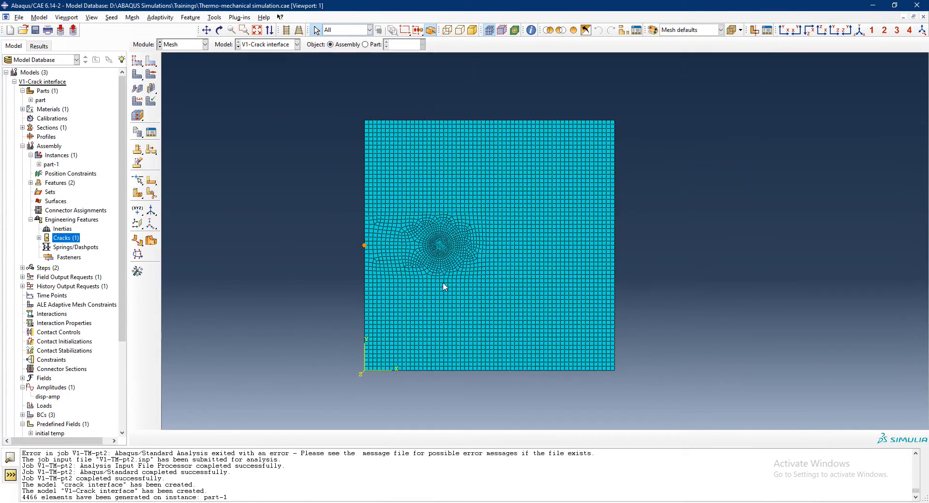
{"action": "scroll", "coordinate": [444, 286], "scroll_direction": "down", "scroll_amount": 1}
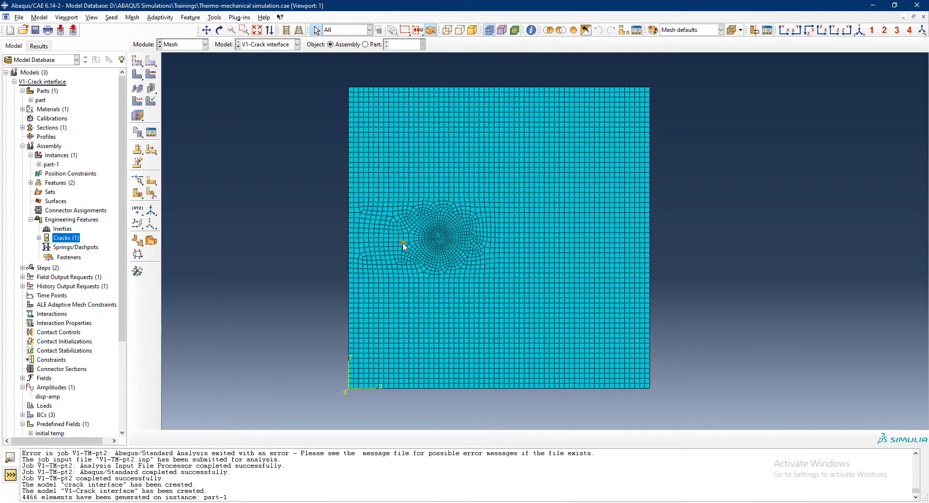
Step: Collapse the assembly branch of the model tree and open the Boundary Condition Manager
{"action": "left_click", "coordinate": [31, 219]}
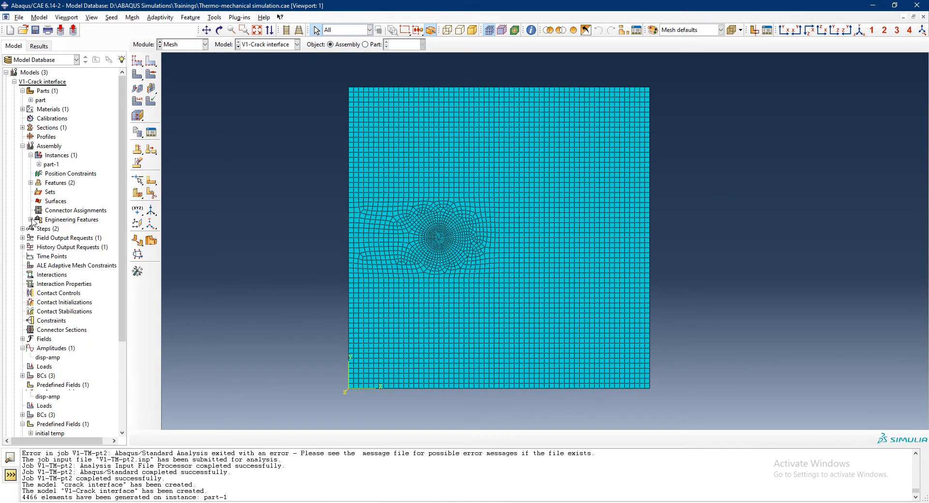
{"action": "left_click", "coordinate": [31, 155]}
{"action": "left_click", "coordinate": [22, 145]}
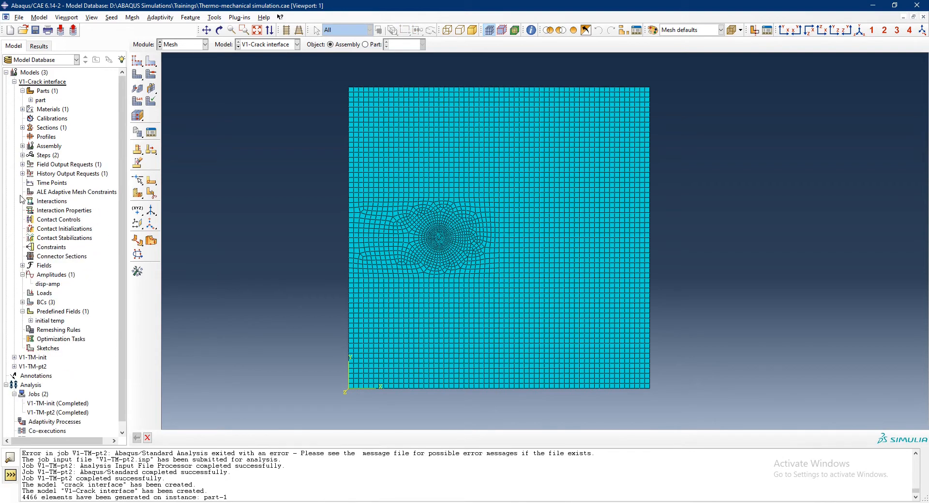
{"action": "left_click", "coordinate": [22, 302]}
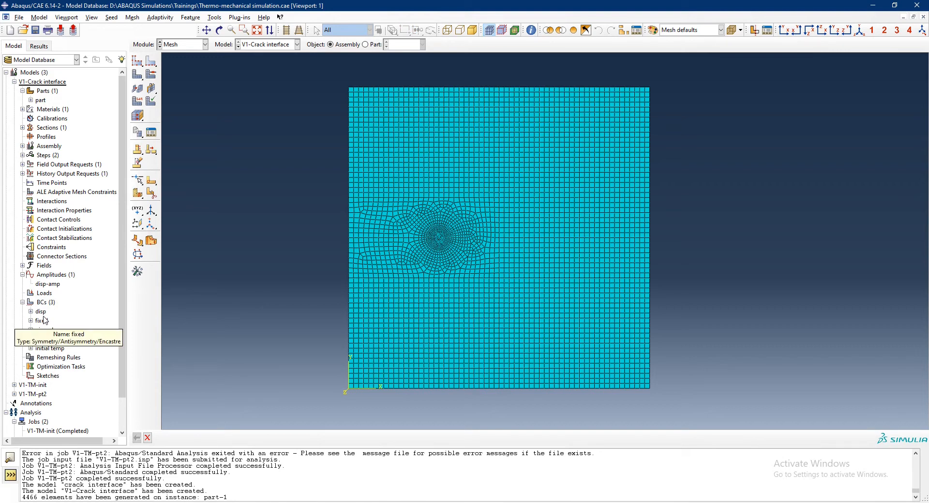
{"action": "double_click", "coordinate": [43, 303]}
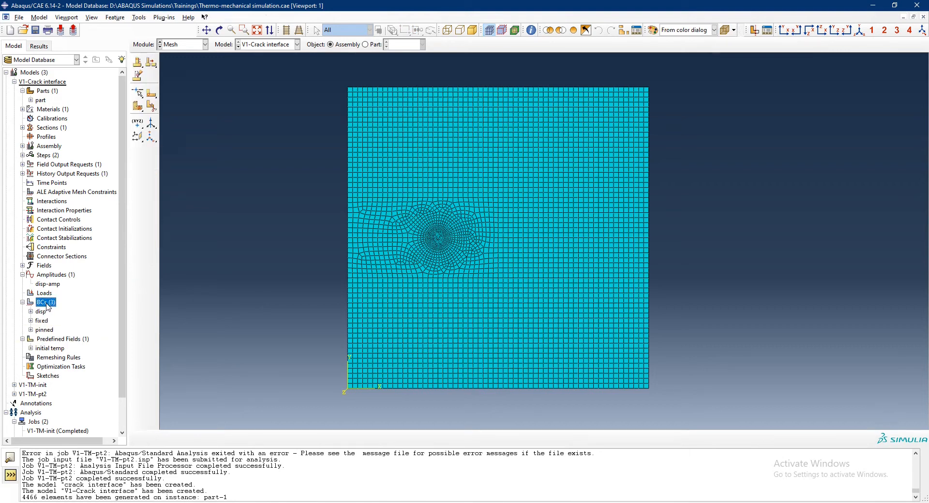
{"action": "left_click", "coordinate": [138, 319]}
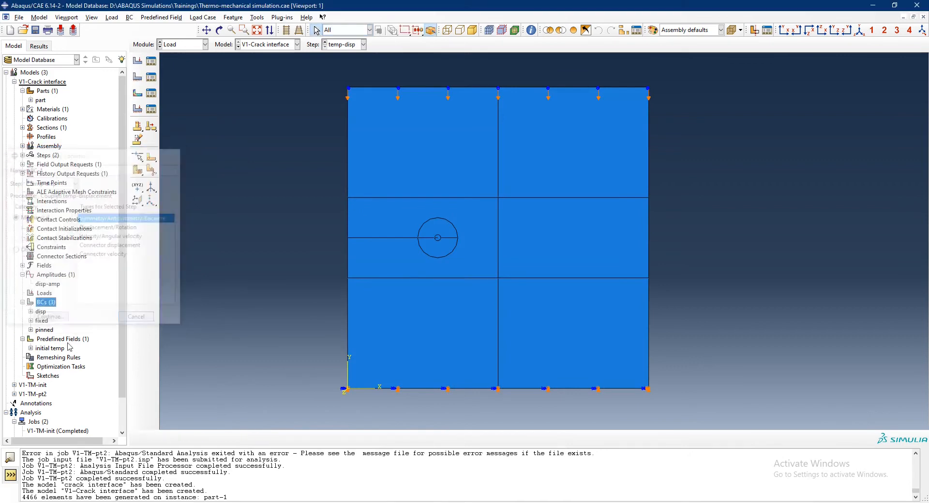
{"action": "right_click", "coordinate": [45, 306]}
{"action": "left_click", "coordinate": [82, 317]}
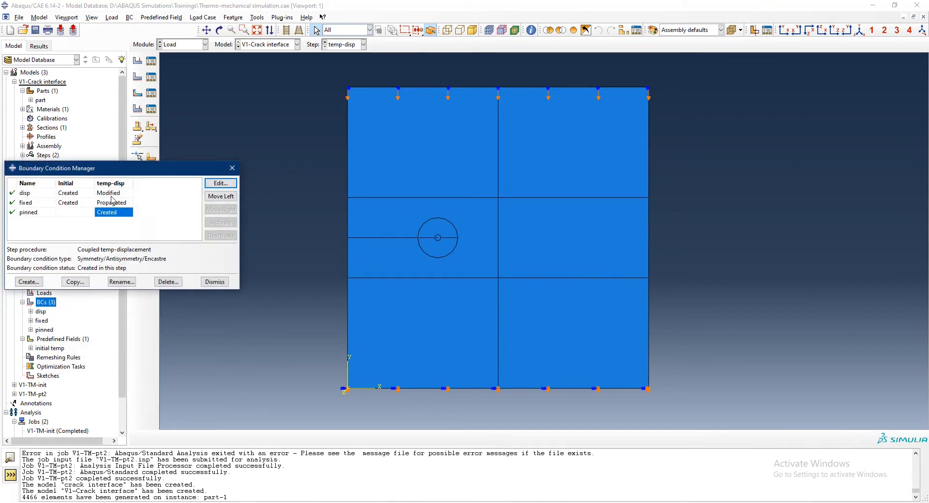
Step: Edit the U2 displacement value of the disp boundary condition in the temp-disp step and close the manager
{"action": "left_click", "coordinate": [109, 193]}
{"action": "left_click", "coordinate": [220, 183]}
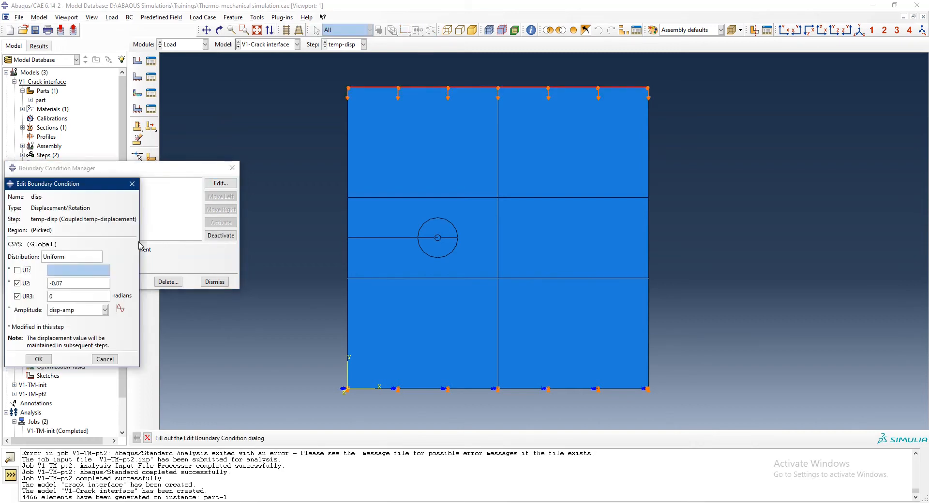
{"action": "left_click", "coordinate": [68, 283]}
{"action": "key", "text": "BackSpace"}
{"action": "left_click", "coordinate": [40, 359]}
{"action": "left_click", "coordinate": [213, 282]}
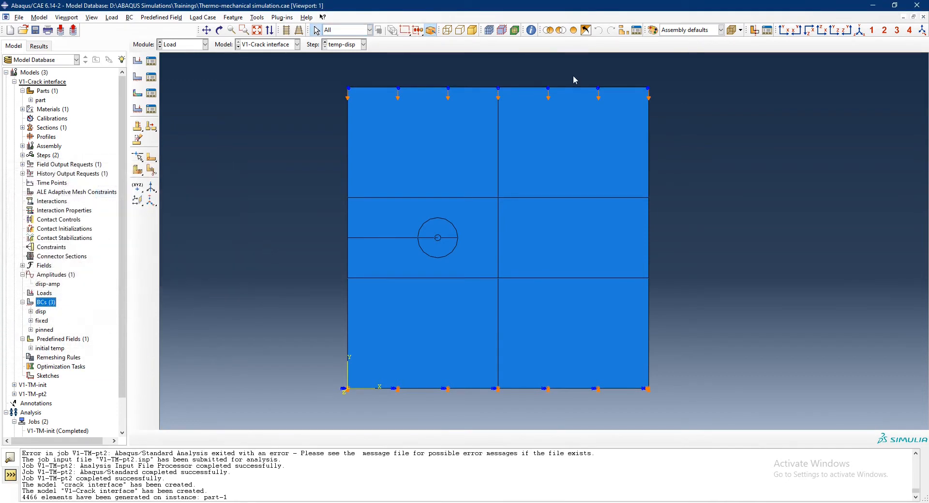
{"action": "left_click", "coordinate": [520, 96]}
Step: Create an analysis job named V1-Crack_Int for the V1-Crack interface model
{"action": "scroll", "coordinate": [54, 391], "scroll_direction": "down", "scroll_amount": 2}
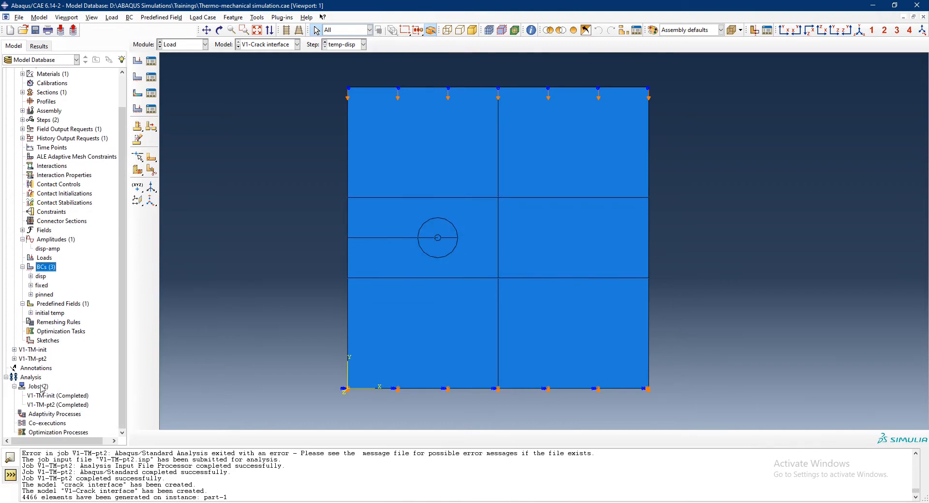
{"action": "double_click", "coordinate": [43, 387]}
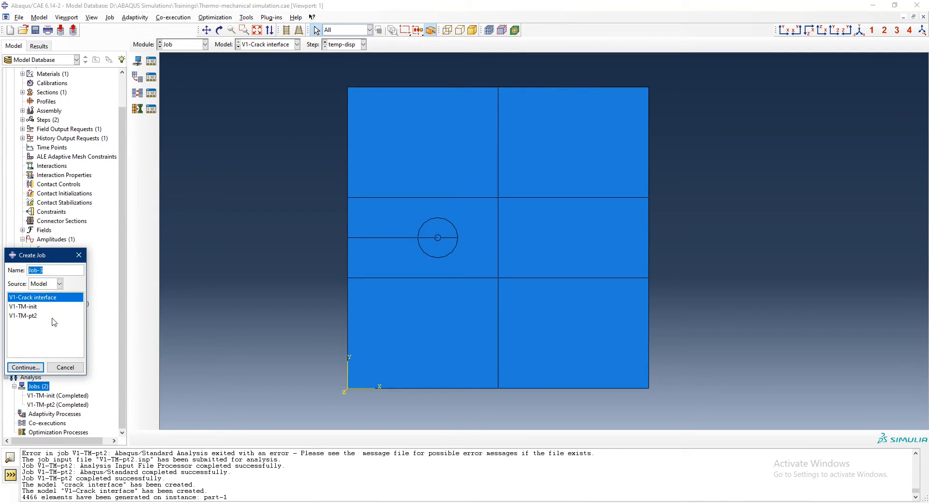
{"action": "type", "text": "V1-Crack"}
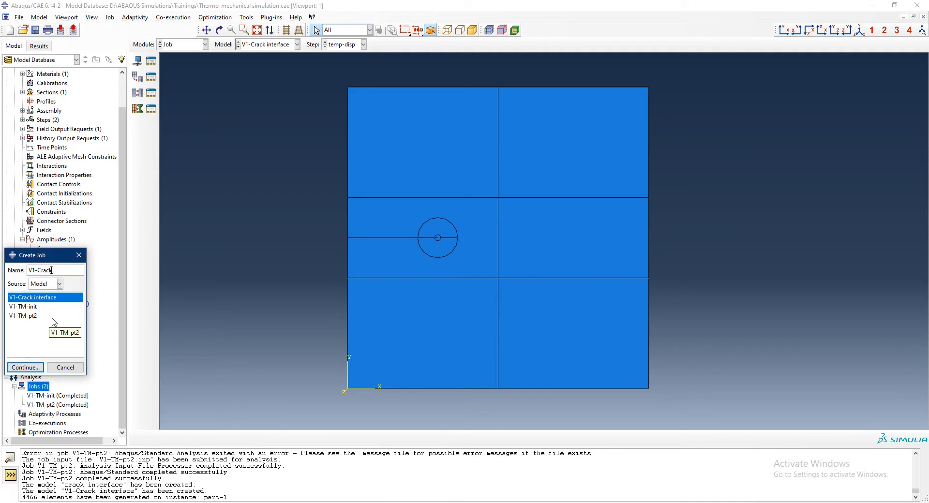
{"action": "type", "text": "interfac"}
{"action": "key", "text": "BackSpace"}
{"action": "key", "text": "BackSpace"}
{"action": "key", "text": "BackSpace"}
{"action": "key", "text": "BackSpace"}
{"action": "key", "text": "BackSpace"}
{"action": "key", "text": "BackSpace"}
{"action": "key", "text": "BackSpace"}
{"action": "key", "text": "BackSpace"}
{"action": "key", "text": "BackSpace"}
{"action": "key", "text": "Return"}
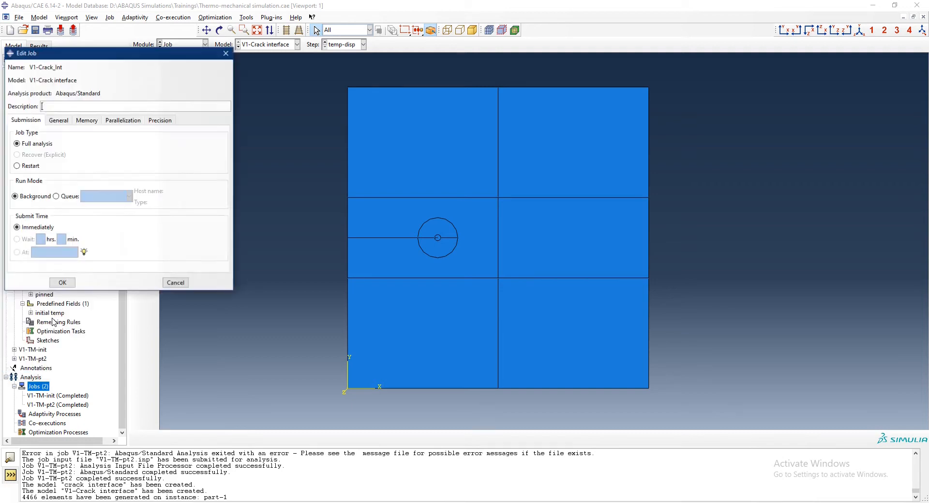
Step: Enable multiple processors for the V1-Crack_Int job, using 2 processors
{"action": "left_click", "coordinate": [123, 121]}
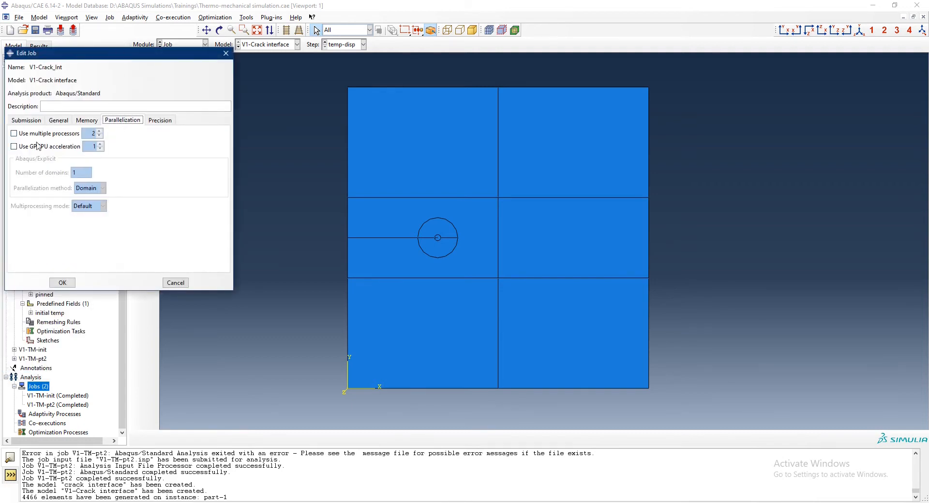
{"action": "left_click", "coordinate": [38, 134]}
{"action": "left_click", "coordinate": [71, 281]}
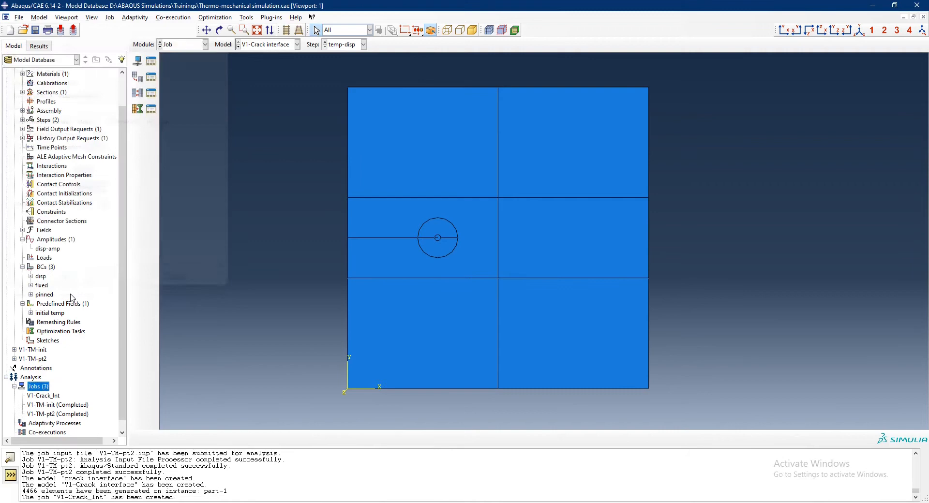
Step: Try to submit the V1-Crack_Int job for analysis
{"action": "right_click", "coordinate": [51, 396]}
{"action": "left_click", "coordinate": [79, 449]}
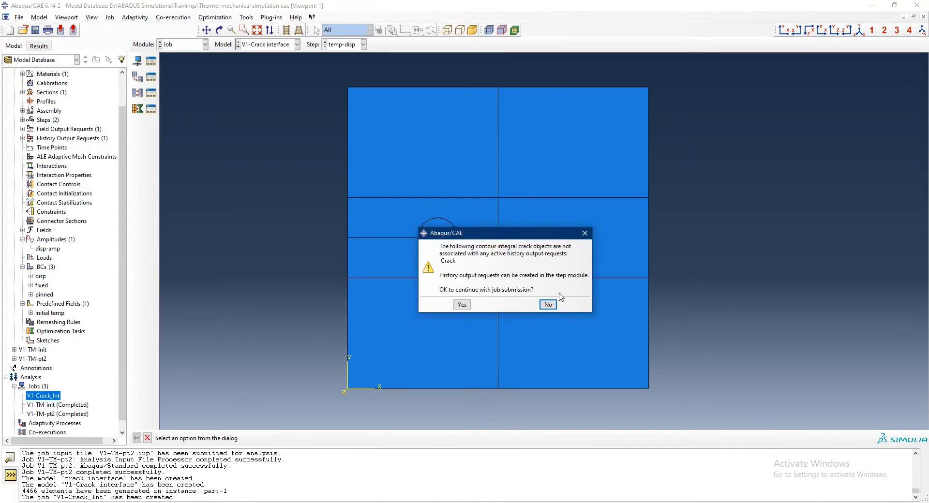
{"action": "left_click", "coordinate": [548, 304]}
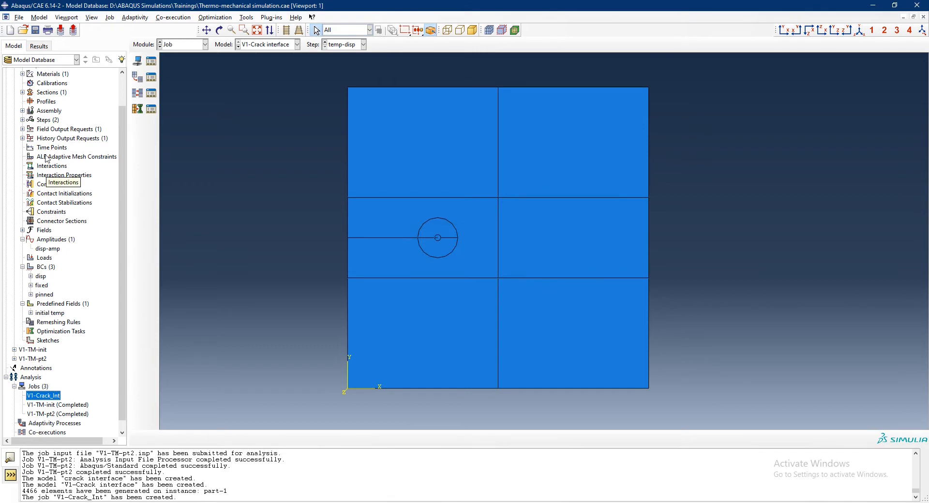
Step: Create a history output request named crack in the temp-disp step
{"action": "left_click", "coordinate": [23, 138]}
{"action": "left_click", "coordinate": [54, 139]}
{"action": "double_click", "coordinate": [54, 139]}
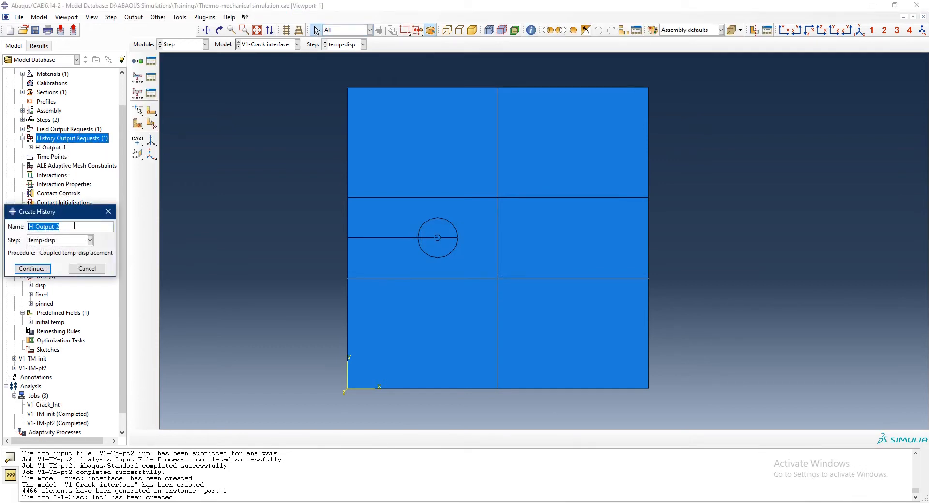
{"action": "type", "text": "crack"}
{"action": "key", "text": "Return"}
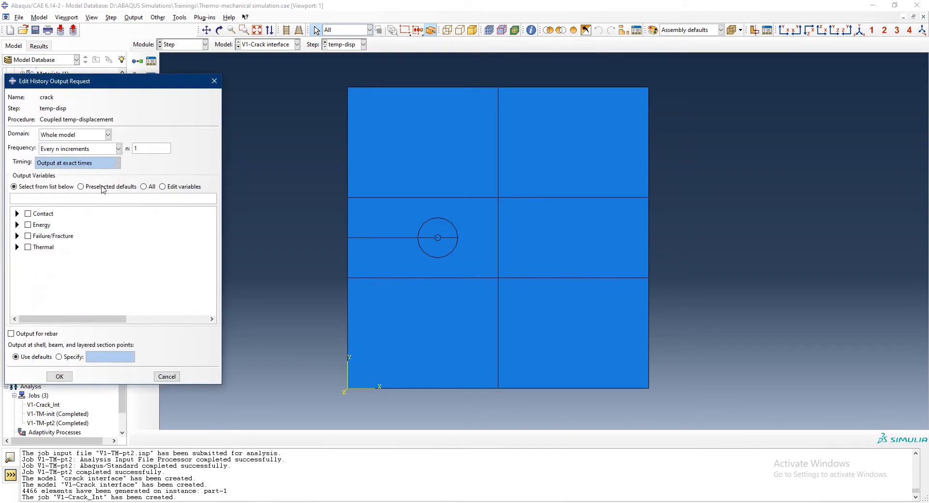
Step: Set the crack output request's domain to Crack, specify the number of contours and keep the J-integral type
{"action": "left_click", "coordinate": [103, 134]}
{"action": "left_click", "coordinate": [96, 174]}
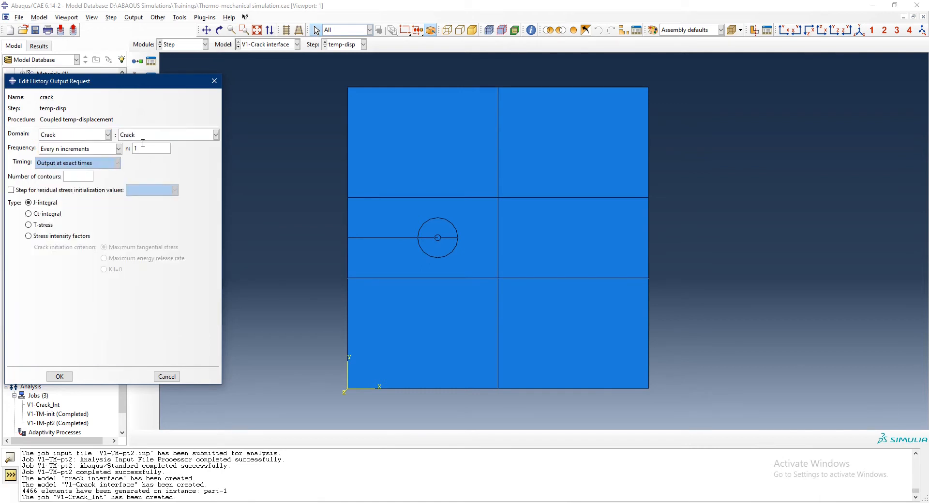
{"action": "left_click", "coordinate": [86, 178]}
{"action": "left_click", "coordinate": [59, 377]}
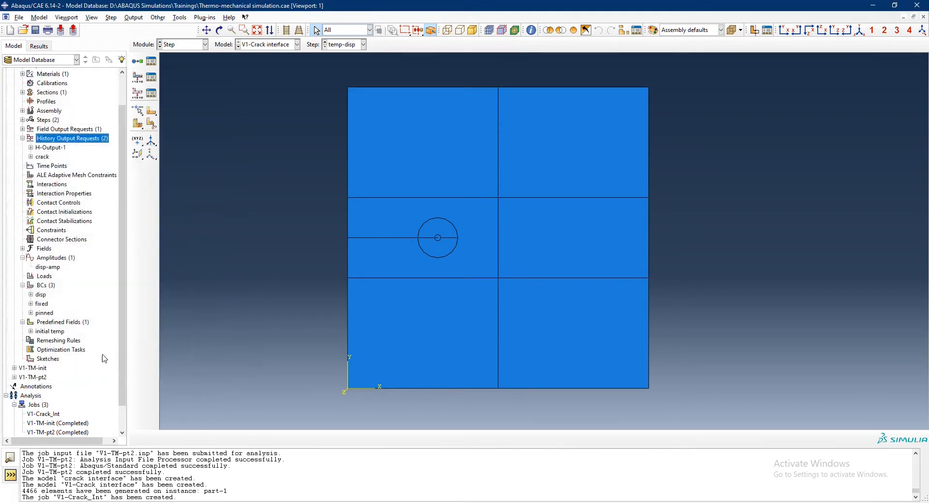
Step: Submit the V1-Crack_Int job for analysis with the crack history output request in place
{"action": "scroll", "coordinate": [82, 363], "scroll_direction": "down", "scroll_amount": 1}
{"action": "scroll", "coordinate": [80, 367], "scroll_direction": "down", "scroll_amount": 1}
{"action": "right_click", "coordinate": [55, 386]}
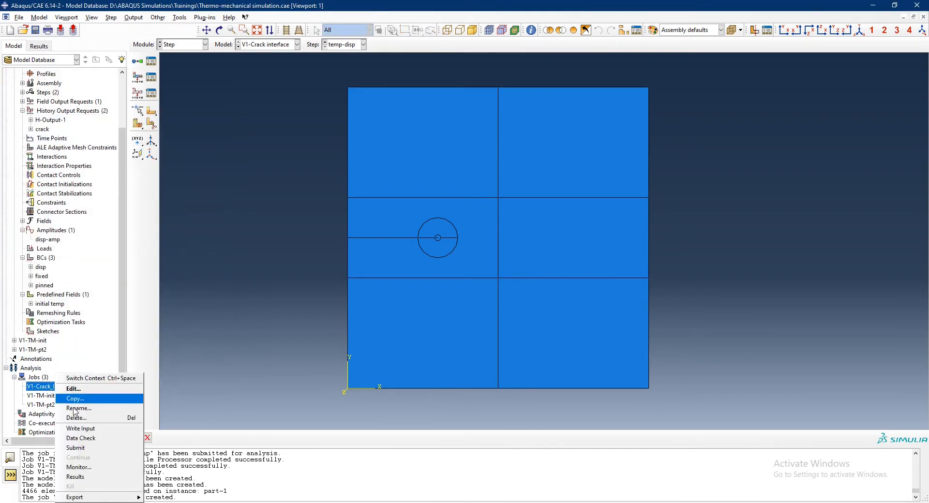
{"action": "left_click", "coordinate": [77, 450]}
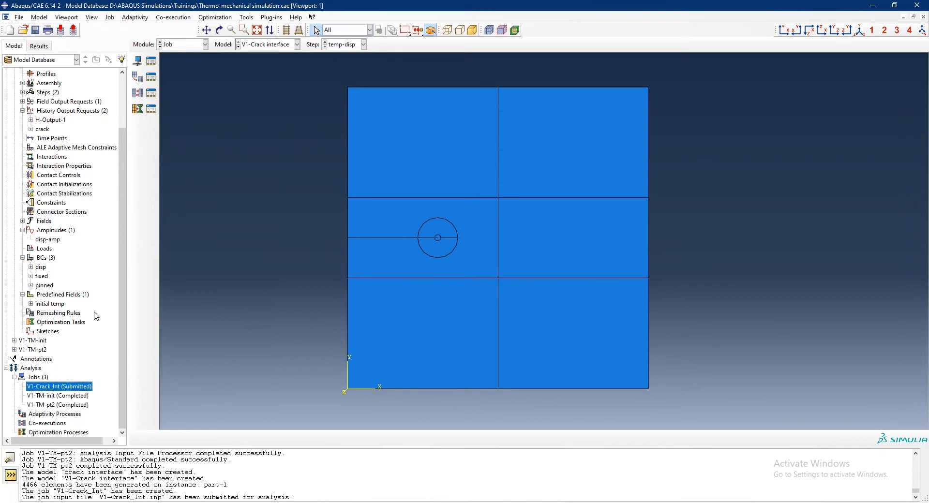
Step: Monitor the V1-Crack_Int job, read its error messages and close the monitor
{"action": "right_click", "coordinate": [79, 388]}
{"action": "left_click", "coordinate": [106, 466]}
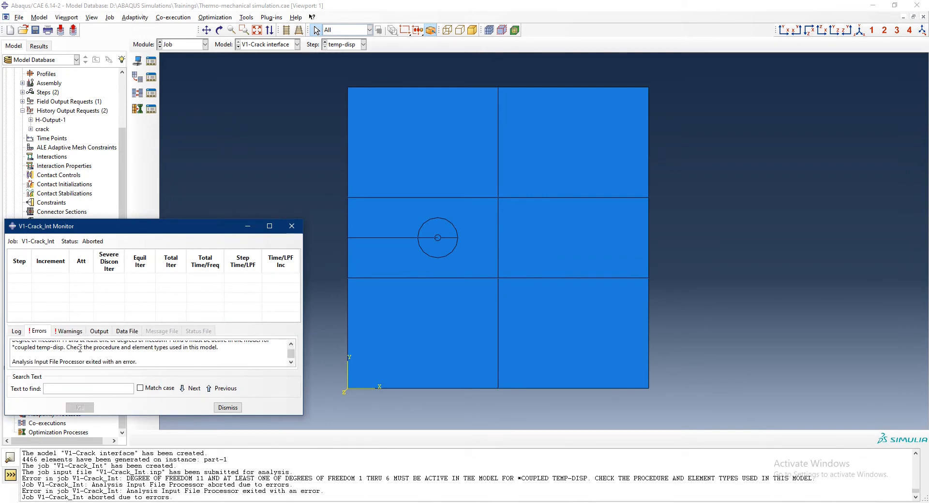
{"action": "scroll", "coordinate": [80, 355], "scroll_direction": "up", "scroll_amount": 1}
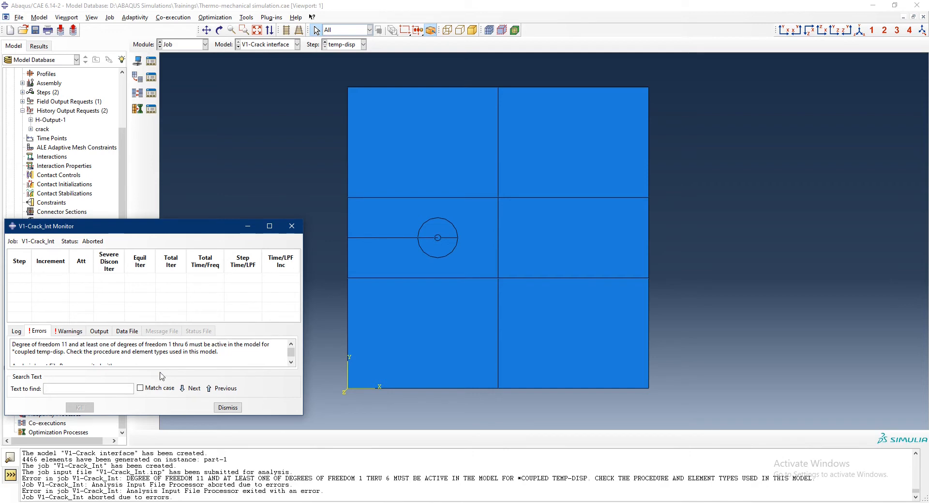
{"action": "left_click", "coordinate": [229, 407]}
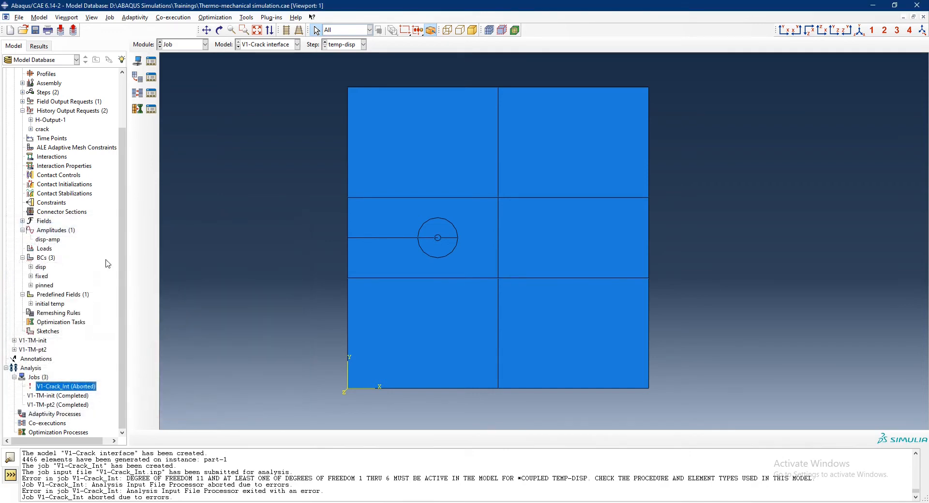
Step: Assign the Standard, linear, plane strain Coupled Temperature-Displacement element type to all regions of the cracked plate
{"action": "scroll", "coordinate": [81, 239], "scroll_direction": "up", "scroll_amount": 2}
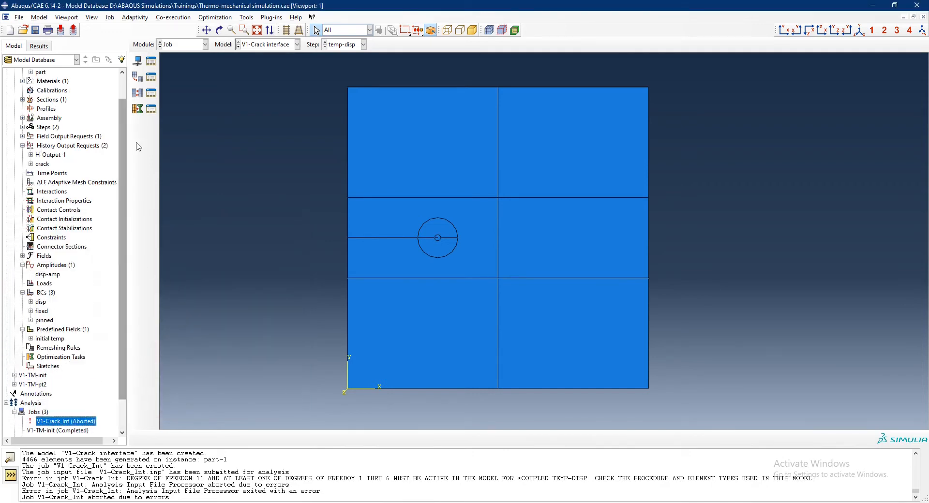
{"action": "left_click", "coordinate": [185, 45]}
{"action": "left_click", "coordinate": [177, 110]}
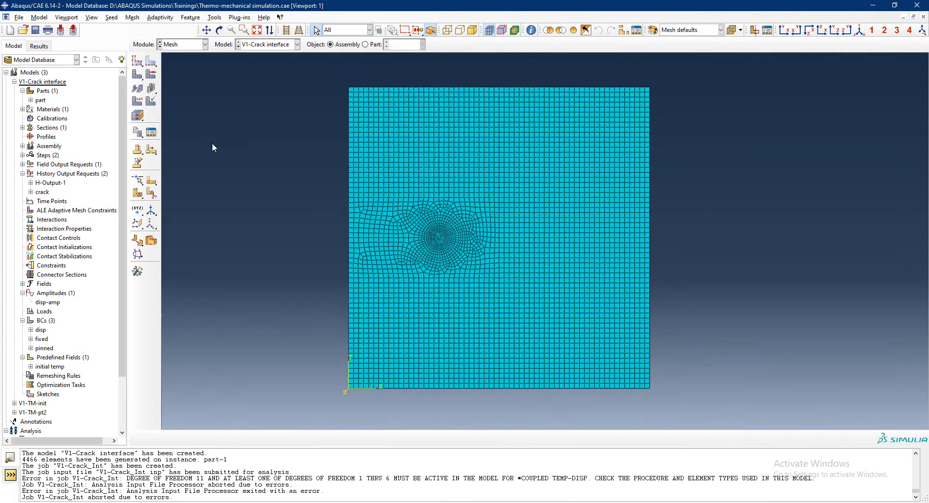
{"action": "left_click", "coordinate": [137, 102]}
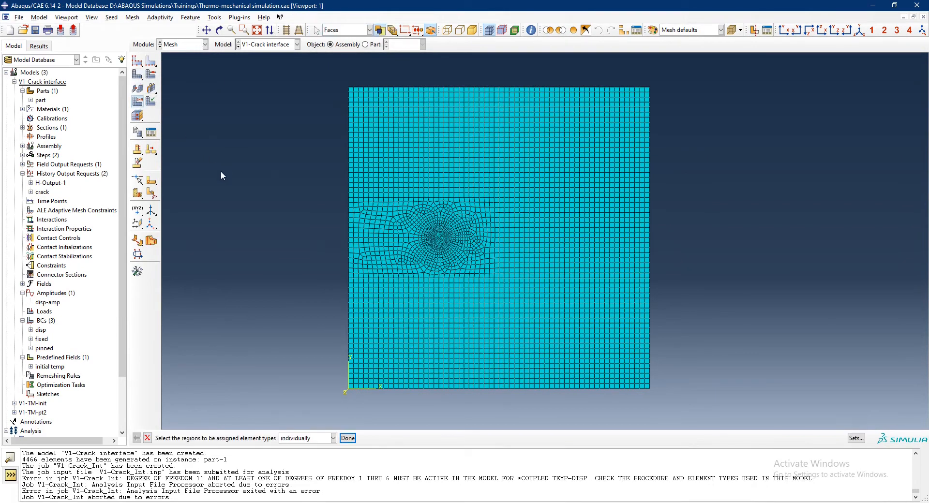
{"action": "left_click_drag", "start_coordinate": [301, 70], "coordinate": [697, 409]}
{"action": "middle_click", "coordinate": [697, 409]}
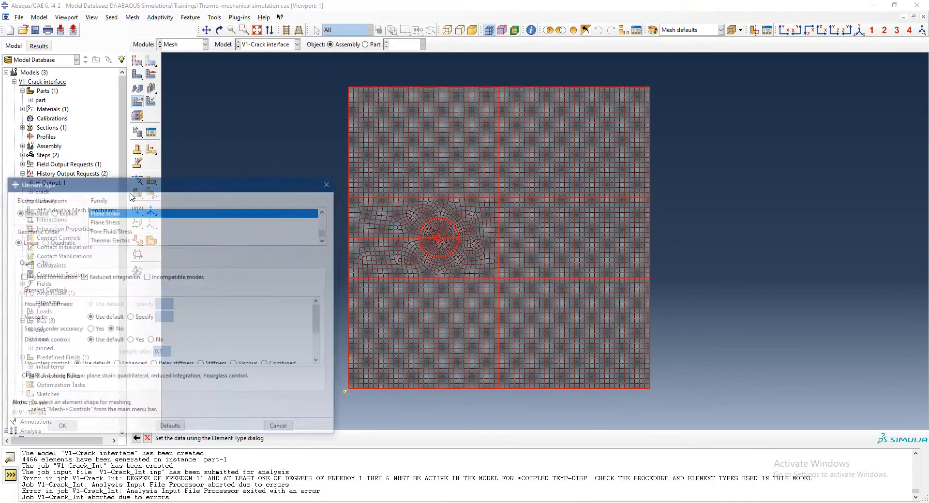
{"action": "scroll", "coordinate": [110, 221], "scroll_direction": "up", "scroll_amount": 4}
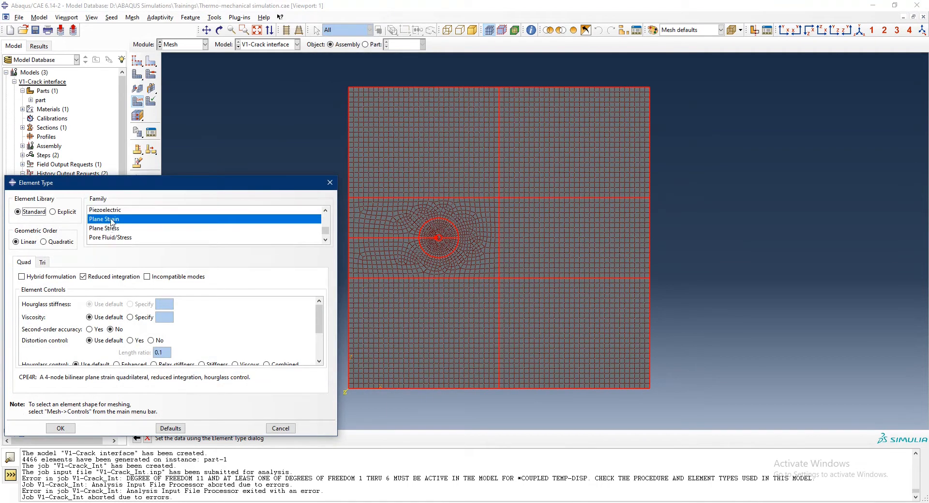
{"action": "left_click", "coordinate": [126, 239]}
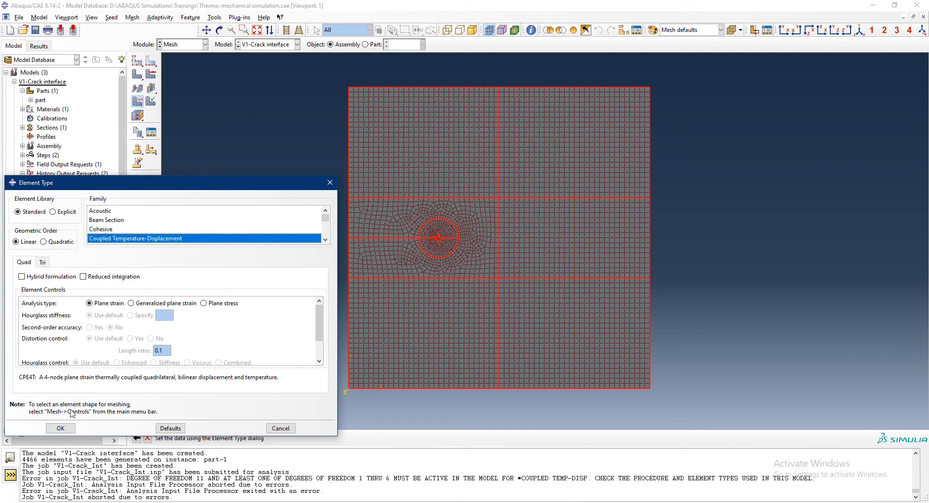
{"action": "left_click", "coordinate": [51, 277]}
{"action": "left_click", "coordinate": [52, 278]}
{"action": "left_click", "coordinate": [98, 279]}
{"action": "left_click", "coordinate": [66, 429]}
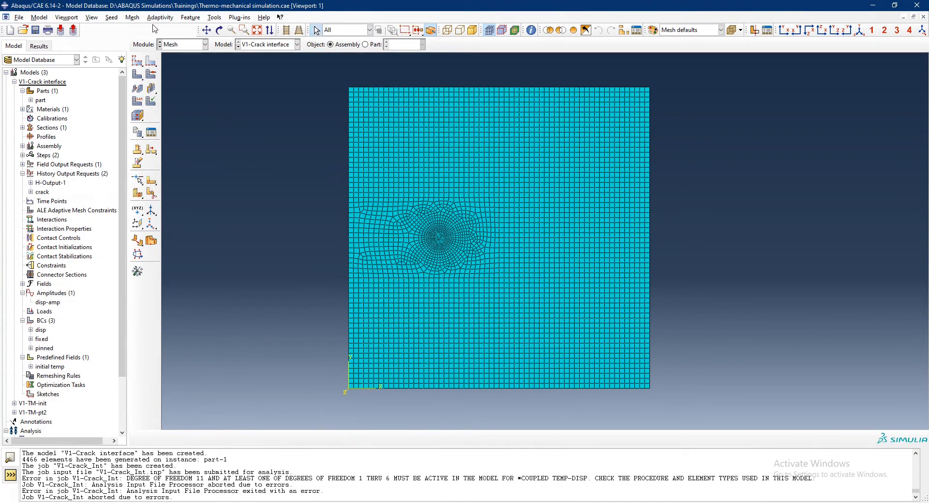
Step: Mesh the part instance again with the newly assigned element type
{"action": "left_click", "coordinate": [137, 74]}
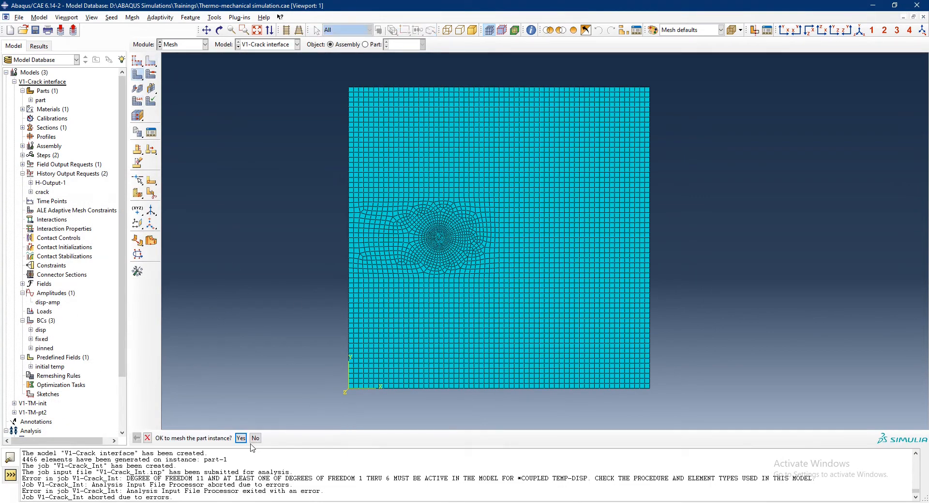
{"action": "left_click", "coordinate": [243, 439]}
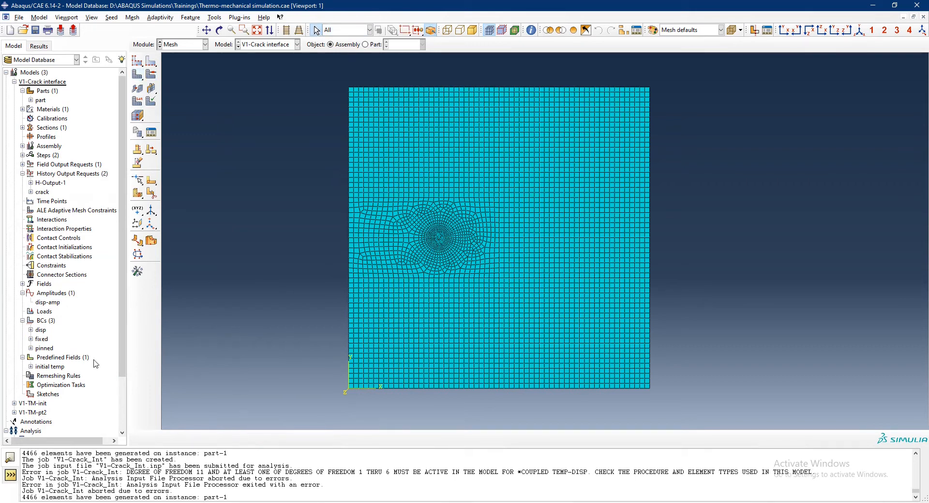
{"action": "scroll", "coordinate": [97, 364], "scroll_direction": "down", "scroll_amount": 3}
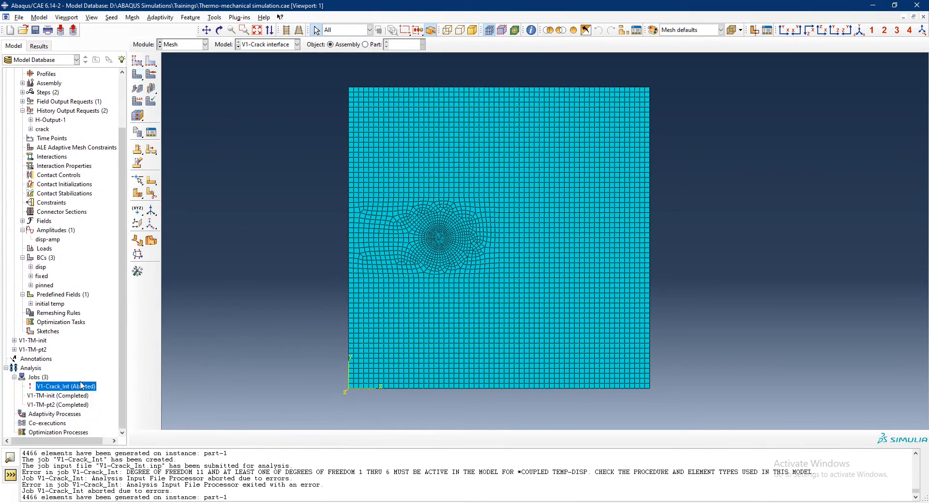
Step: Set the maximum increment size of the temp-disp step to 0.5
{"action": "scroll", "coordinate": [80, 386], "scroll_direction": "up", "scroll_amount": 3}
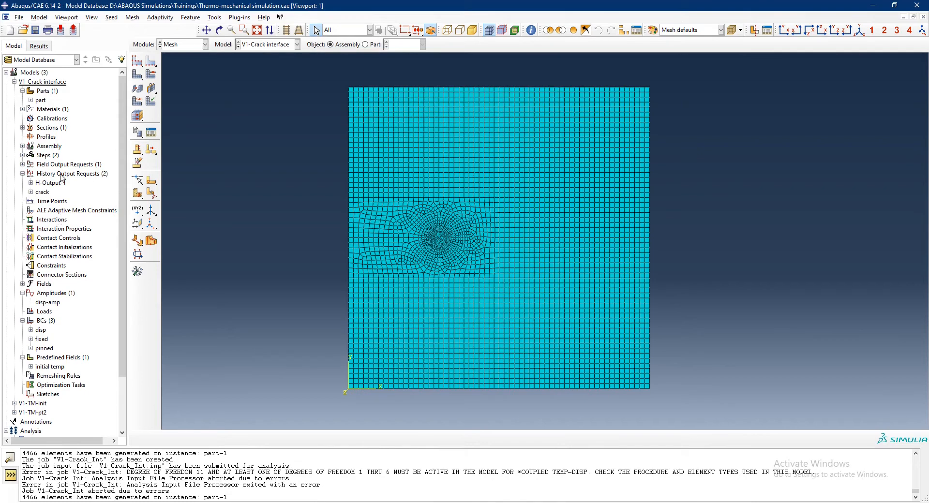
{"action": "left_click", "coordinate": [22, 156]}
{"action": "double_click", "coordinate": [57, 174]}
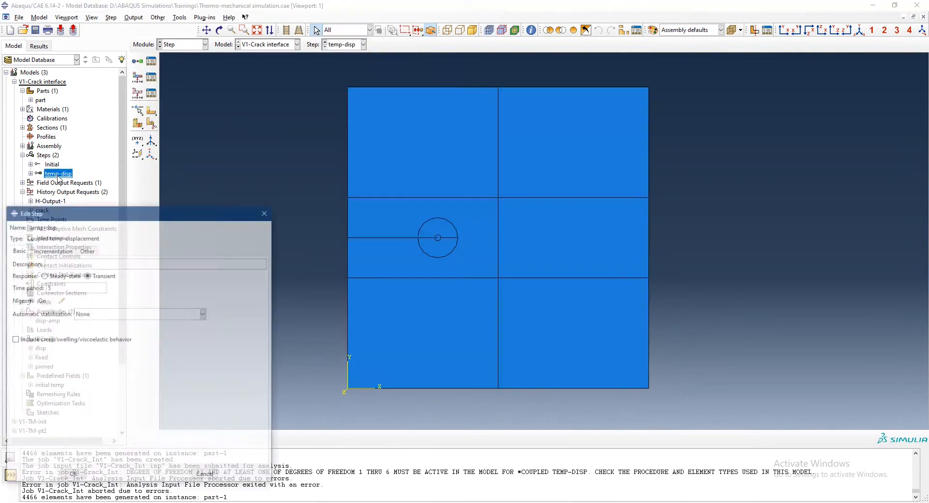
{"action": "left_click", "coordinate": [66, 249]}
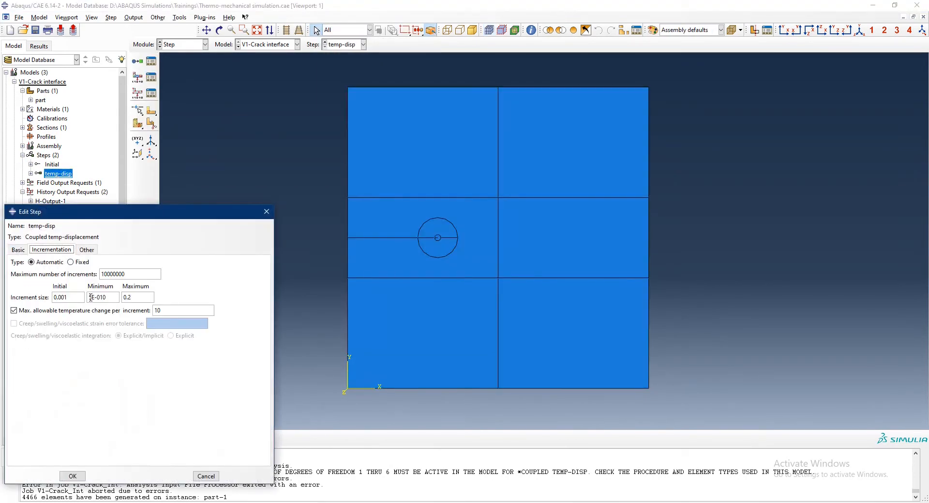
{"action": "double_click", "coordinate": [141, 295]}
{"action": "type", "text": "0.5"}
{"action": "left_click", "coordinate": [73, 476]}
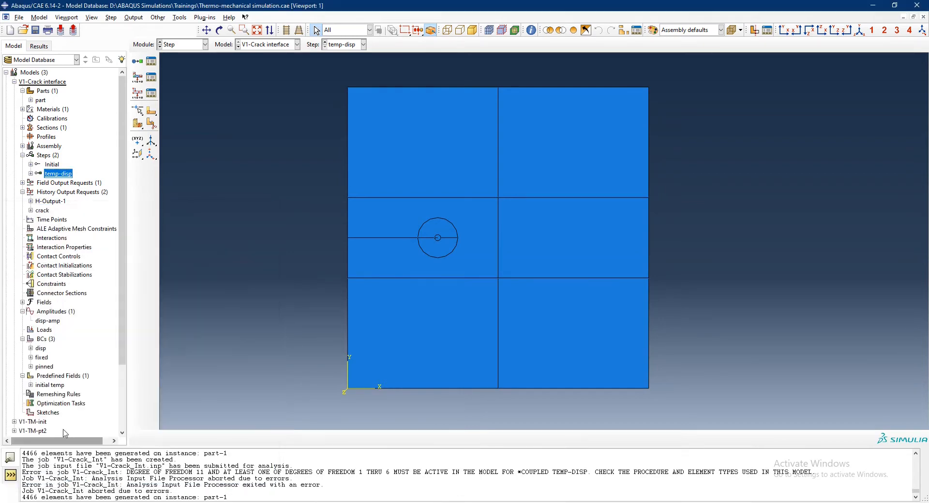
Step: Resubmit the V1-Crack_Int job, overwriting its existing job files
{"action": "scroll", "coordinate": [62, 391], "scroll_direction": "down", "scroll_amount": 2}
{"action": "scroll", "coordinate": [62, 391], "scroll_direction": "down", "scroll_amount": 1}
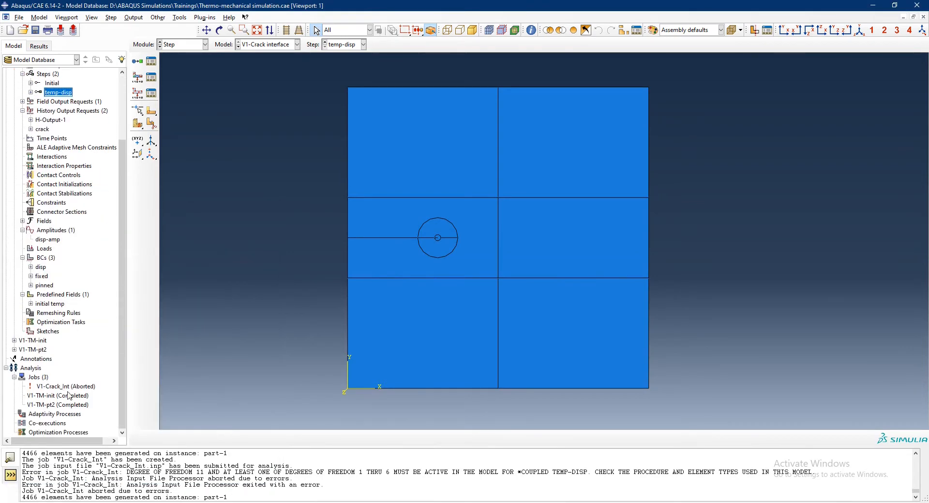
{"action": "left_click", "coordinate": [67, 387]}
{"action": "right_click", "coordinate": [69, 389]}
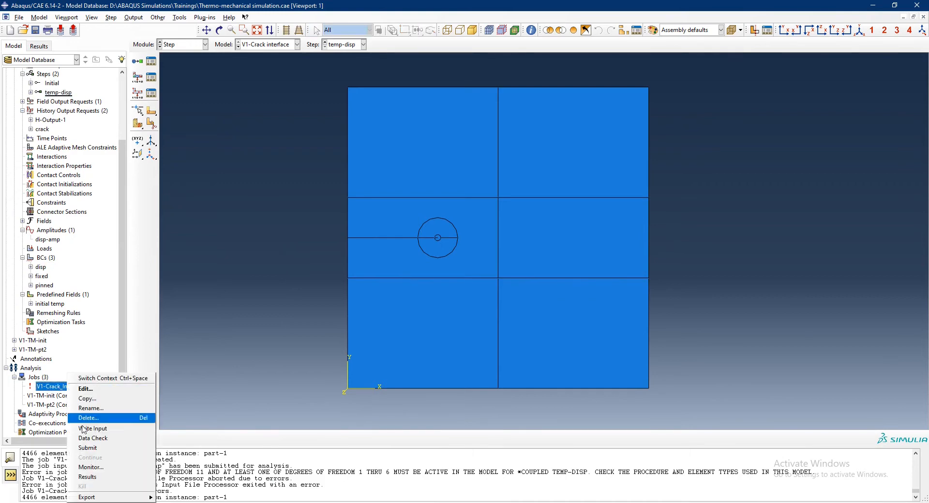
{"action": "left_click", "coordinate": [89, 448]}
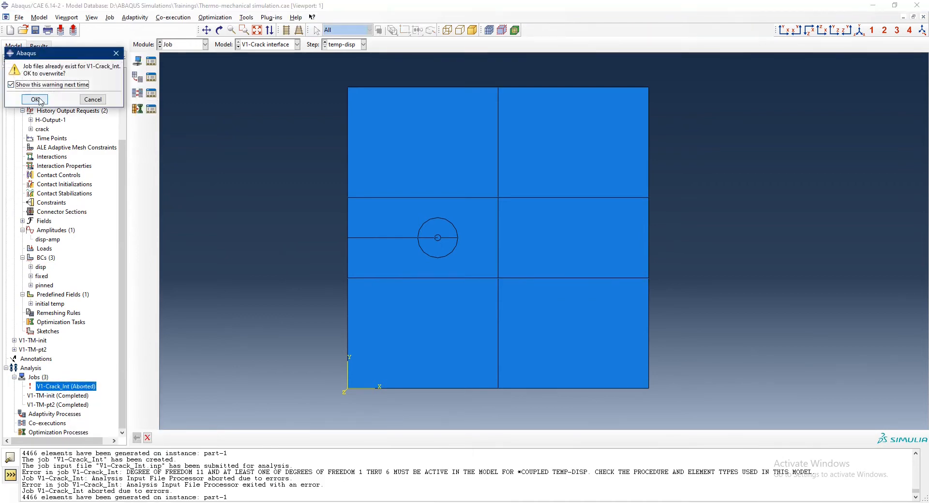
{"action": "left_click", "coordinate": [35, 99]}
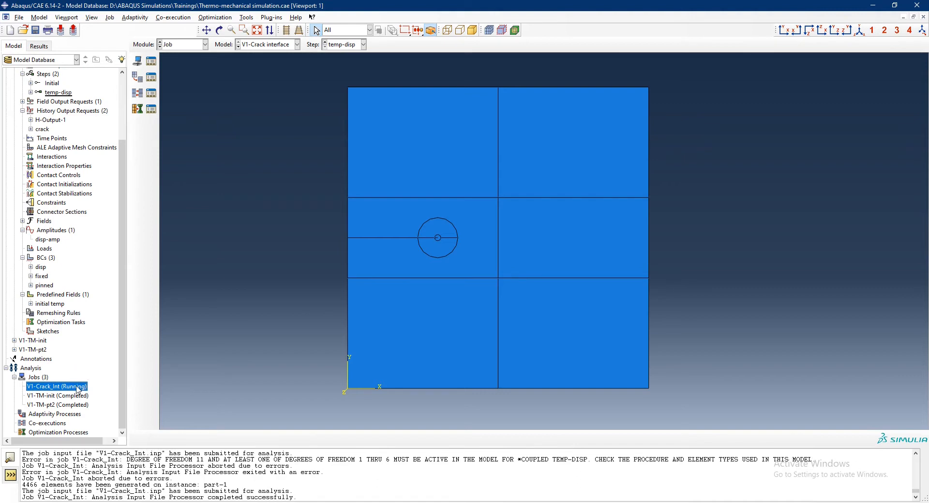
Step: Monitor the V1-Crack_Int job's increments, check the computer's memory usage in Task Manager, and close the job monitor
{"action": "right_click", "coordinate": [78, 386]}
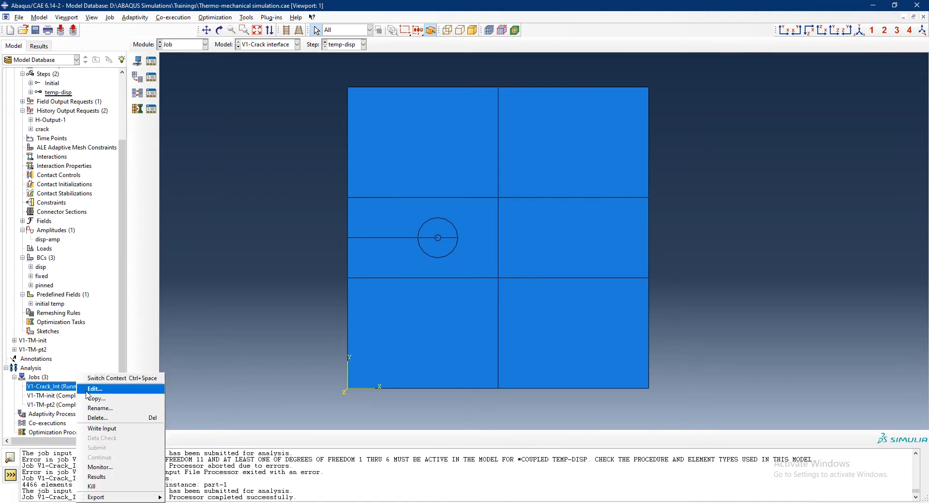
{"action": "left_click", "coordinate": [113, 468]}
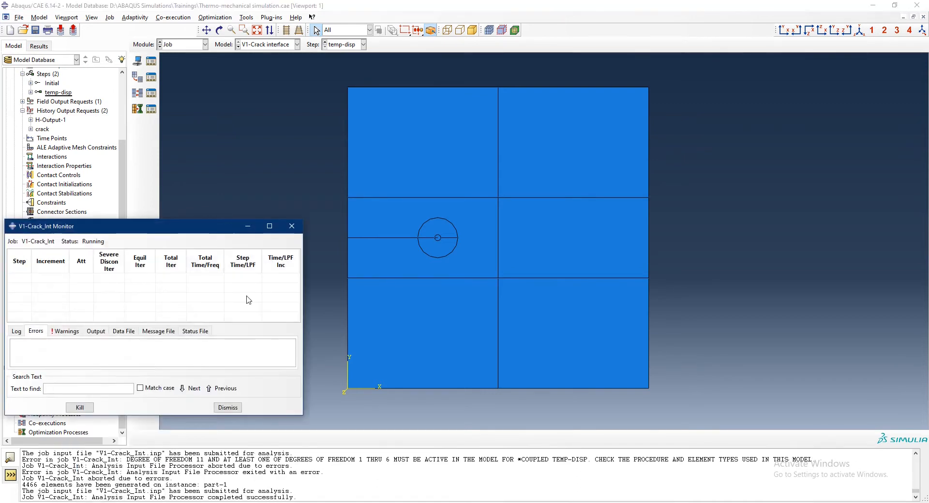
{"action": "left_click_drag", "start_coordinate": [201, 234], "coordinate": [1, 164]}
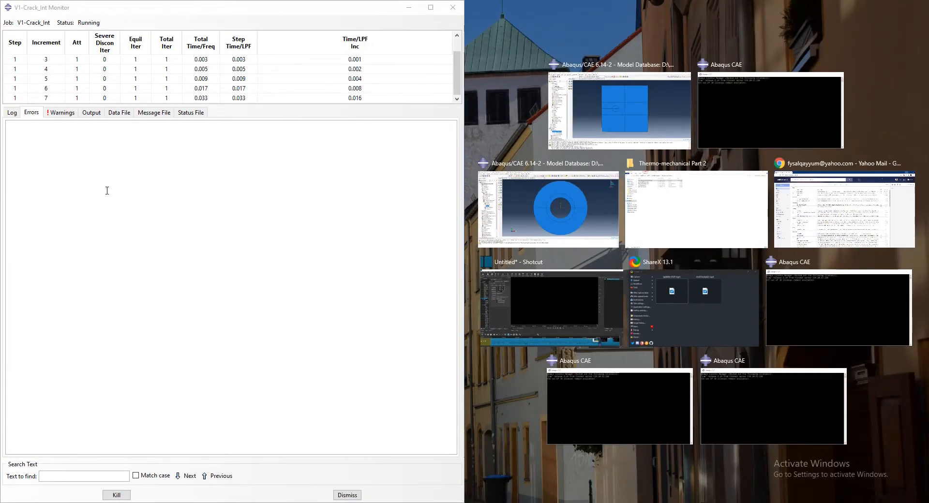
{"action": "key", "text": "ctrl+shift+Escape"}
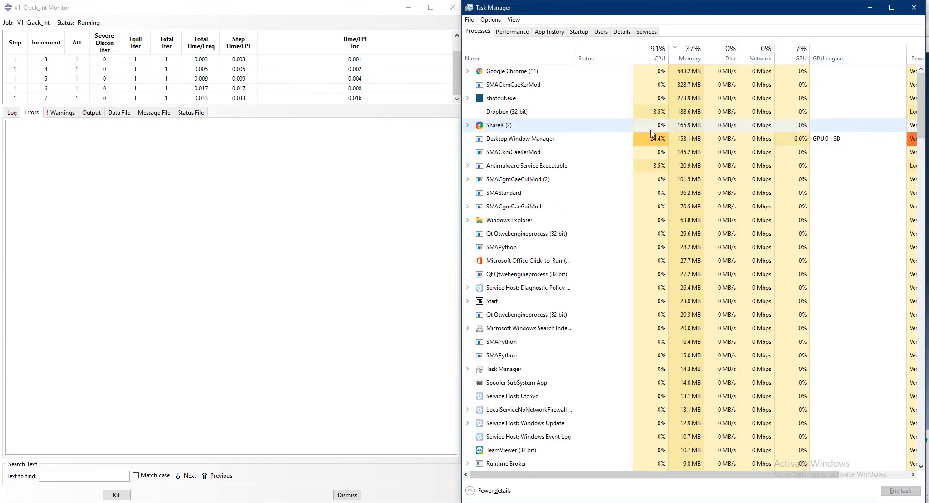
{"action": "left_click", "coordinate": [523, 33]}
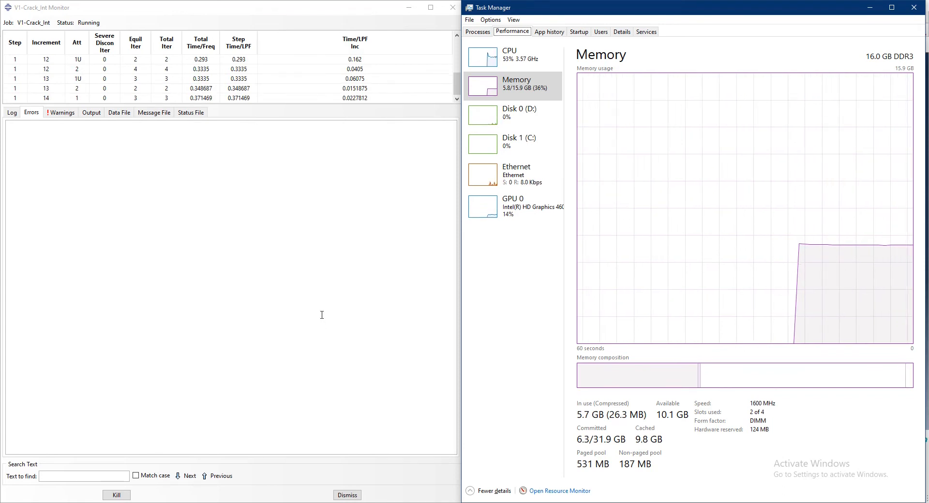
{"action": "left_click", "coordinate": [344, 494]}
Step: Open the V1-Crack_Int results, plot the Mises stress contours on the deformed shape and examine the area around the crack tip
{"action": "left_click", "coordinate": [82, 386]}
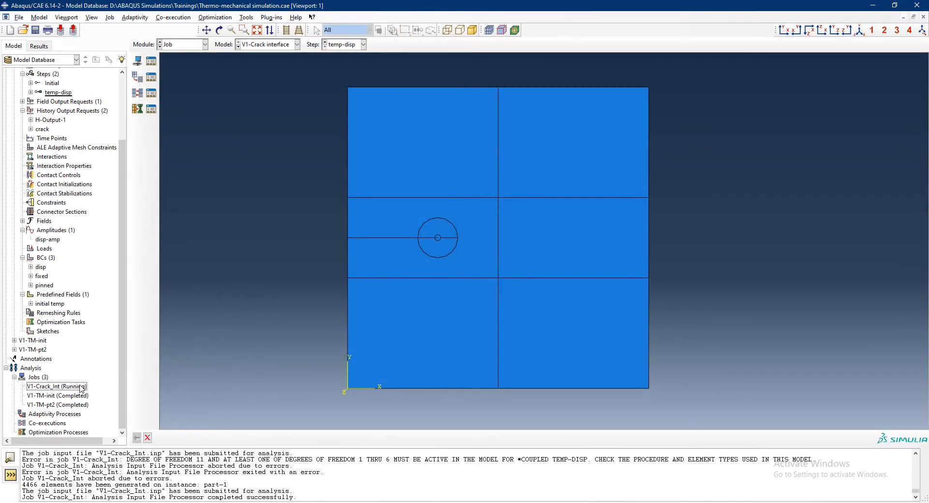
{"action": "right_click", "coordinate": [80, 386]}
{"action": "left_click", "coordinate": [114, 478]}
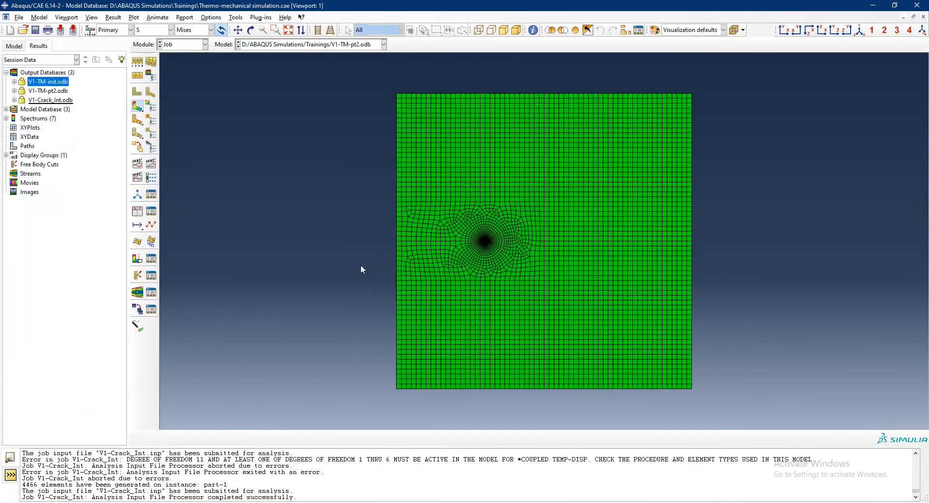
{"action": "left_click", "coordinate": [137, 106]}
{"action": "scroll", "coordinate": [423, 239], "scroll_direction": "up", "scroll_amount": 6}
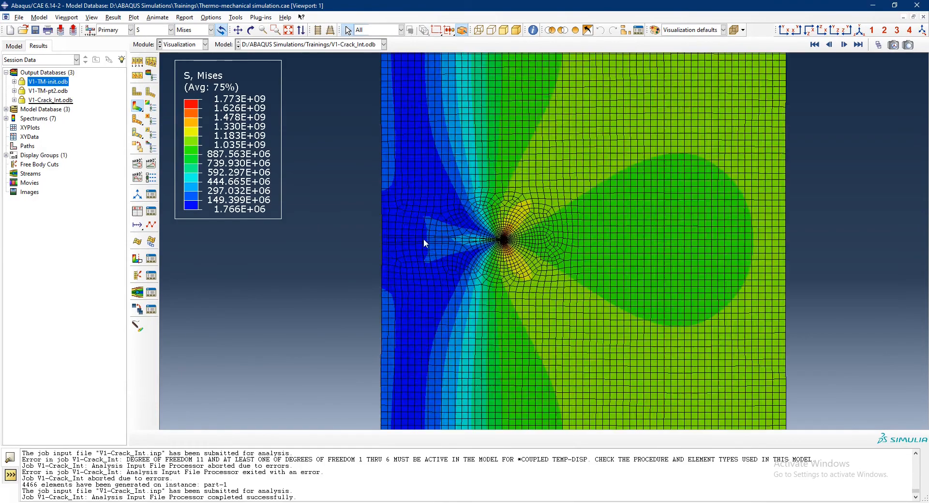
{"action": "scroll", "coordinate": [381, 252], "scroll_direction": "down", "scroll_amount": 5}
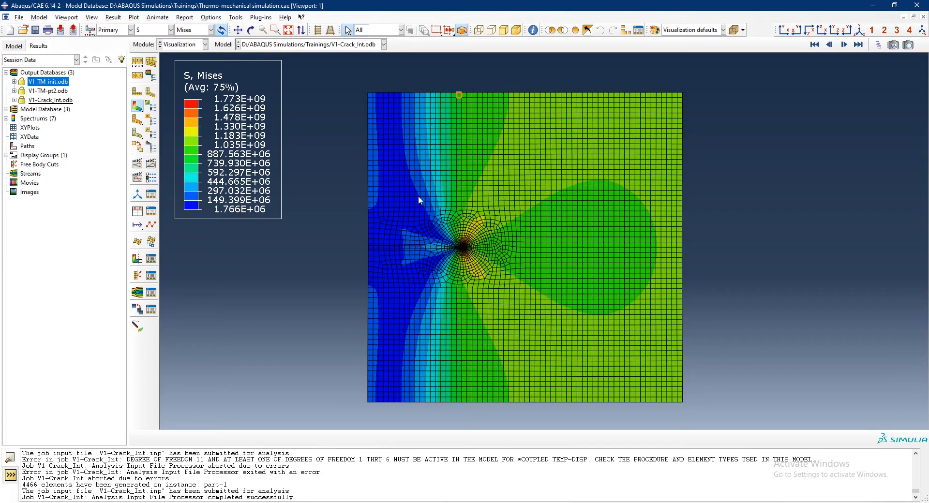
{"action": "scroll", "coordinate": [398, 250], "scroll_direction": "up", "scroll_amount": 6}
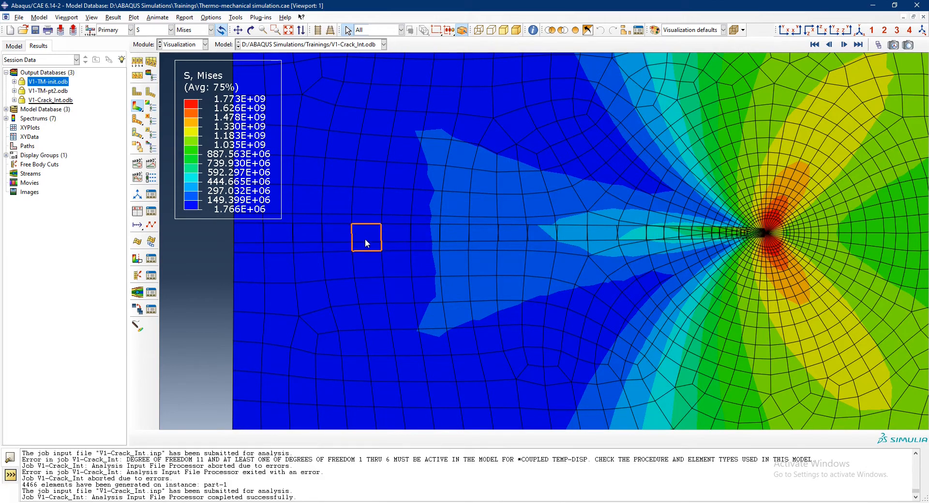
{"action": "scroll", "coordinate": [365, 238], "scroll_direction": "down", "scroll_amount": 5}
{"action": "scroll", "coordinate": [365, 239], "scroll_direction": "down", "scroll_amount": 4}
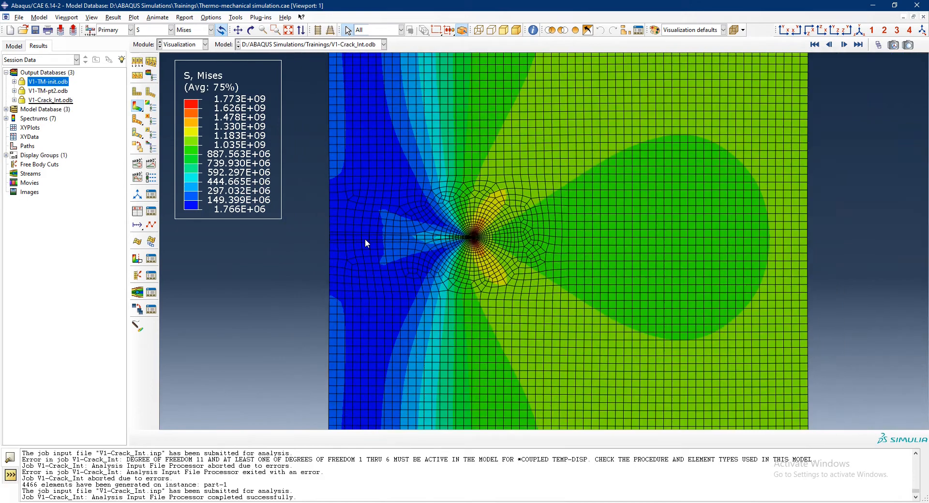
Step: Check the deformation scale factor in the common plot options
{"action": "left_click", "coordinate": [236, 17]}
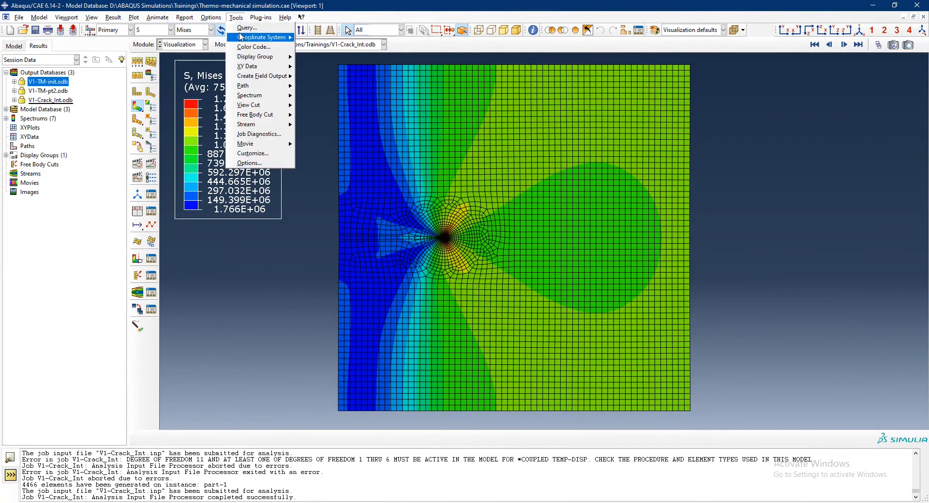
{"action": "left_click", "coordinate": [219, 28]}
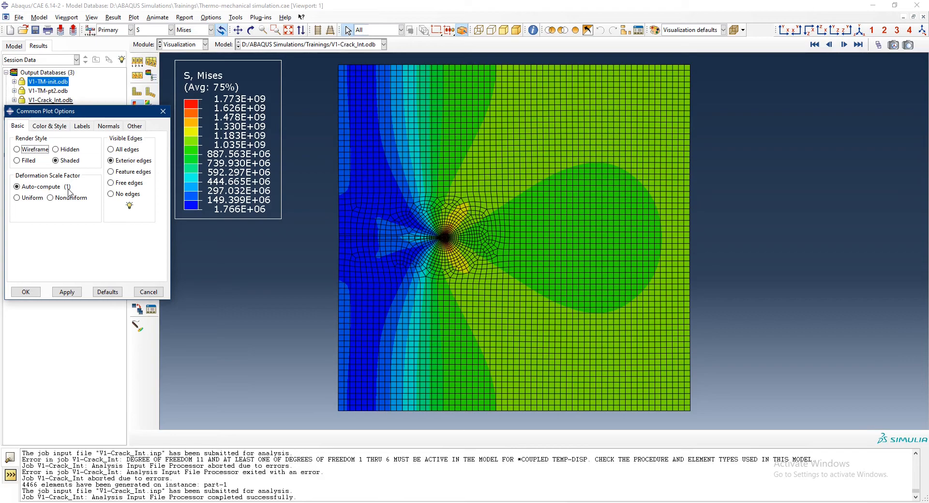
{"action": "left_click", "coordinate": [36, 292]}
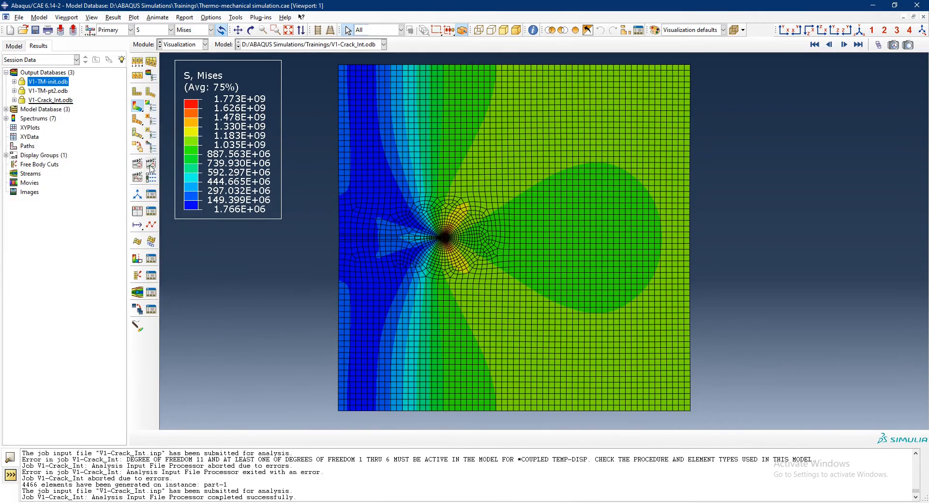
Step: Animate the time history of the Mises stress results and inspect the stress field at the crack tip
{"action": "left_click", "coordinate": [151, 165]}
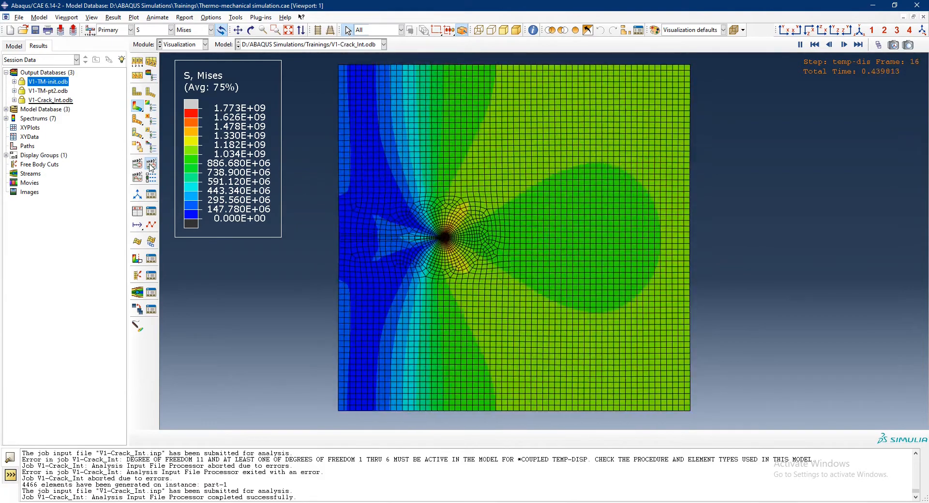
{"action": "left_click", "coordinate": [150, 165]}
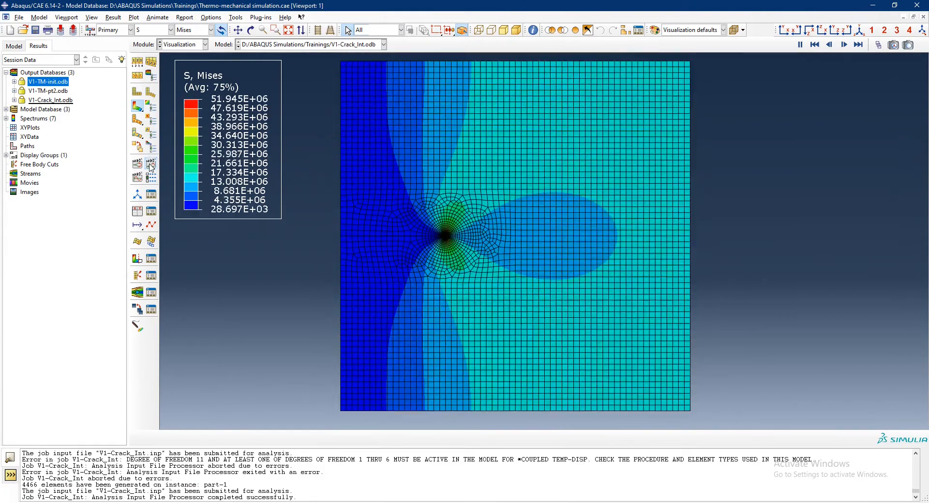
{"action": "scroll", "coordinate": [466, 250], "scroll_direction": "down", "scroll_amount": 3}
{"action": "scroll", "coordinate": [353, 291], "scroll_direction": "down", "scroll_amount": 2}
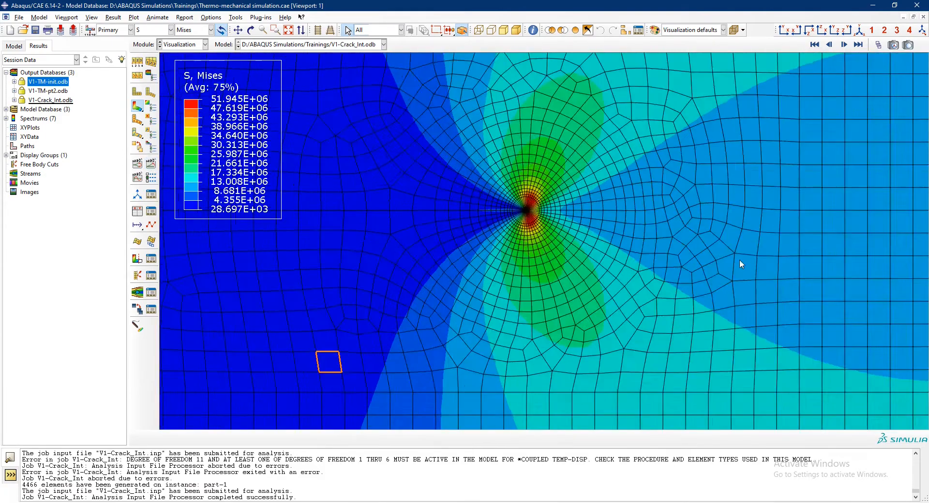
Step: Examine the Mises stress contours along the crack faces and close to the crack tip
{"action": "scroll", "coordinate": [739, 260], "scroll_direction": "up", "scroll_amount": 1}
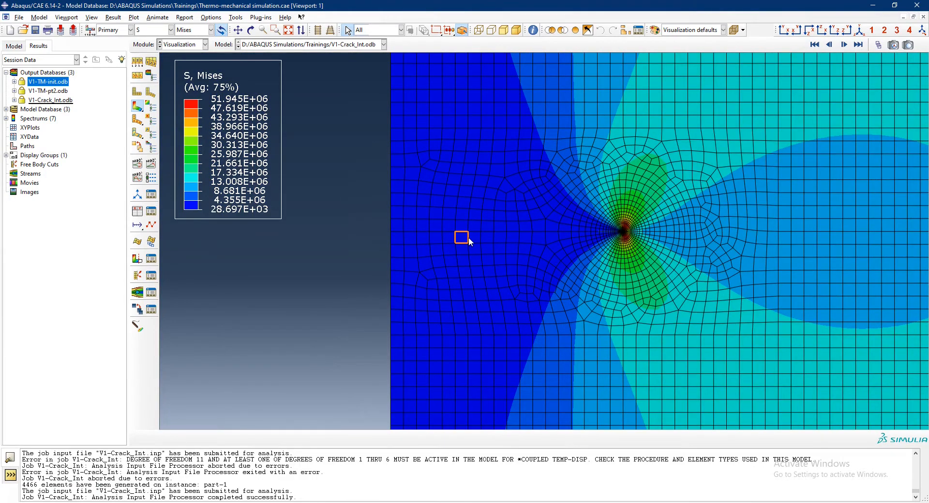
{"action": "scroll", "coordinate": [492, 222], "scroll_direction": "down", "scroll_amount": 5}
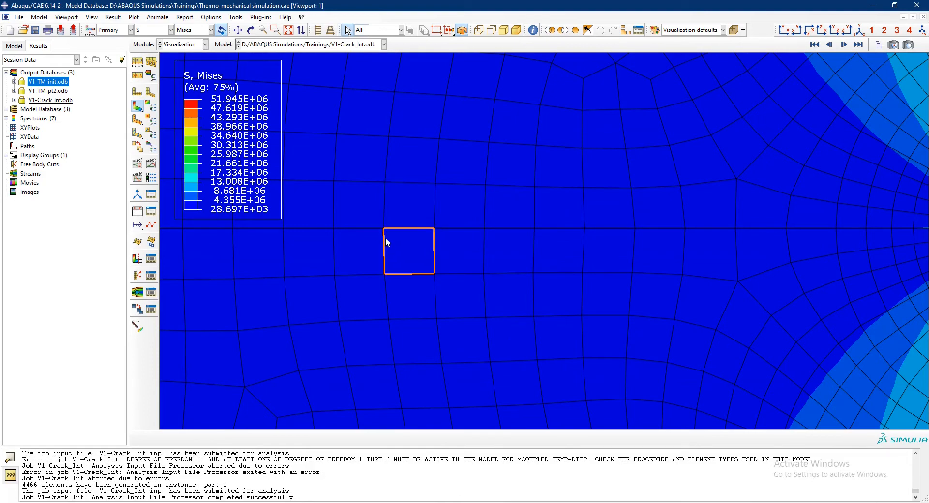
{"action": "scroll", "coordinate": [385, 236], "scroll_direction": "up", "scroll_amount": 5}
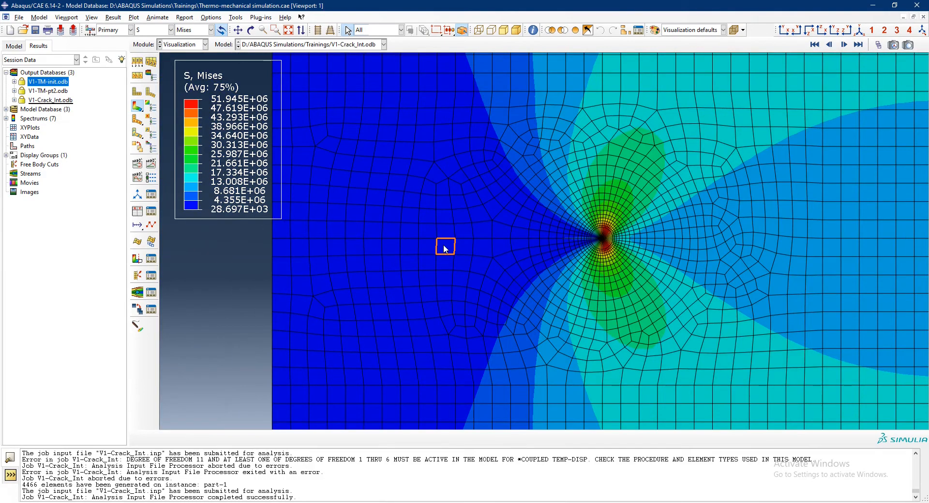
{"action": "scroll", "coordinate": [602, 240], "scroll_direction": "down", "scroll_amount": 5}
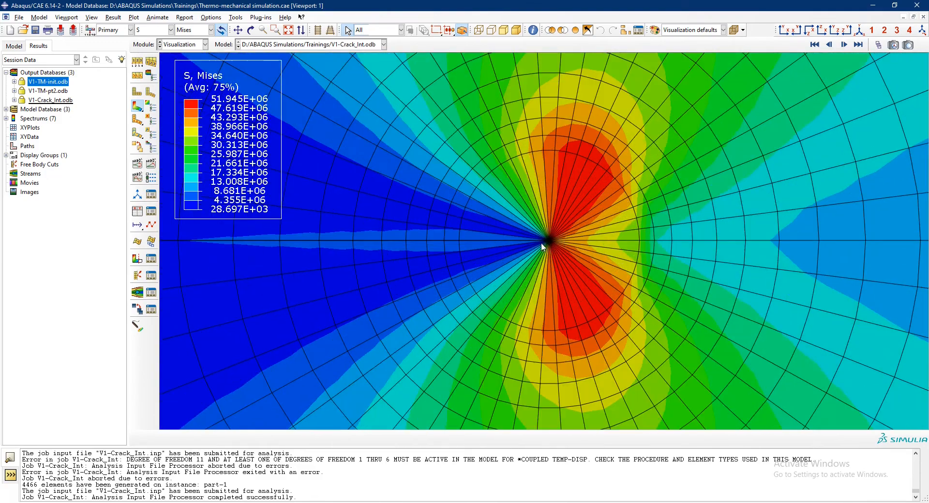
{"action": "scroll", "coordinate": [547, 240], "scroll_direction": "up", "scroll_amount": 5}
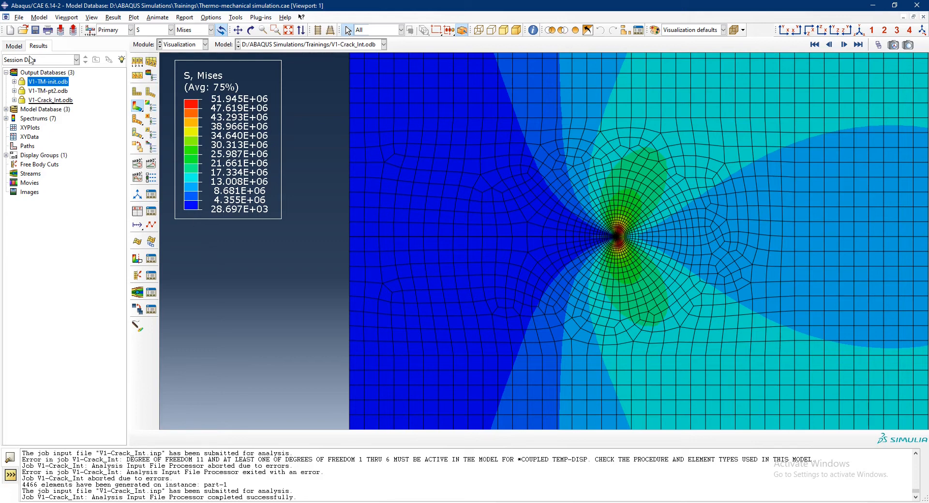
Step: Copy the V1-Crack interface model to a new model named V2-Crack interface
{"action": "left_click", "coordinate": [13, 46]}
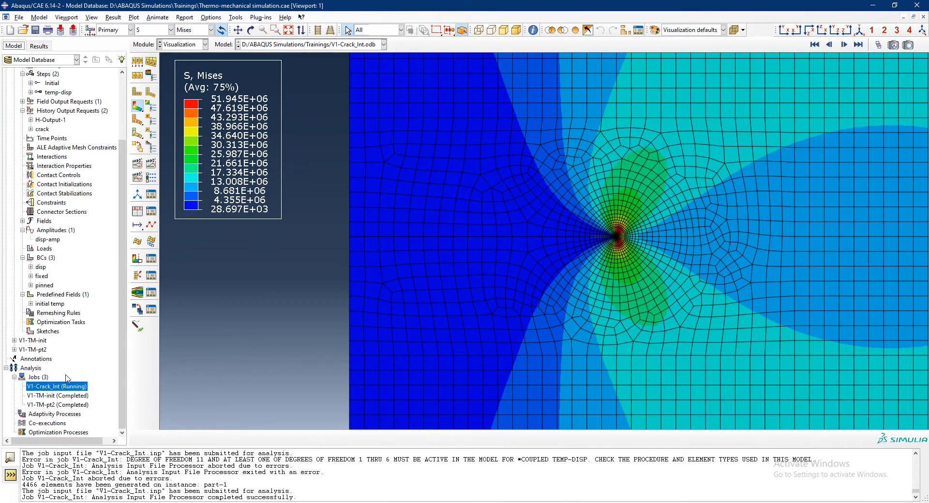
{"action": "scroll", "coordinate": [62, 339], "scroll_direction": "up", "scroll_amount": 4}
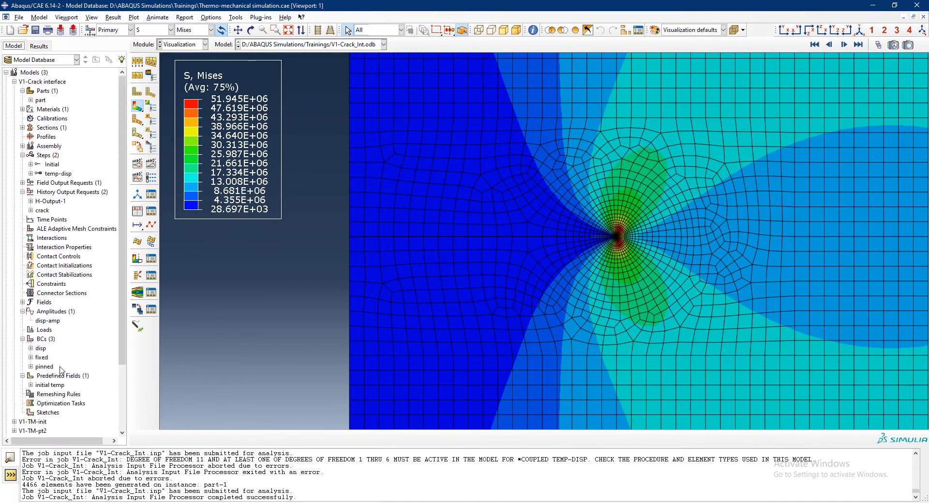
{"action": "left_click", "coordinate": [14, 82]}
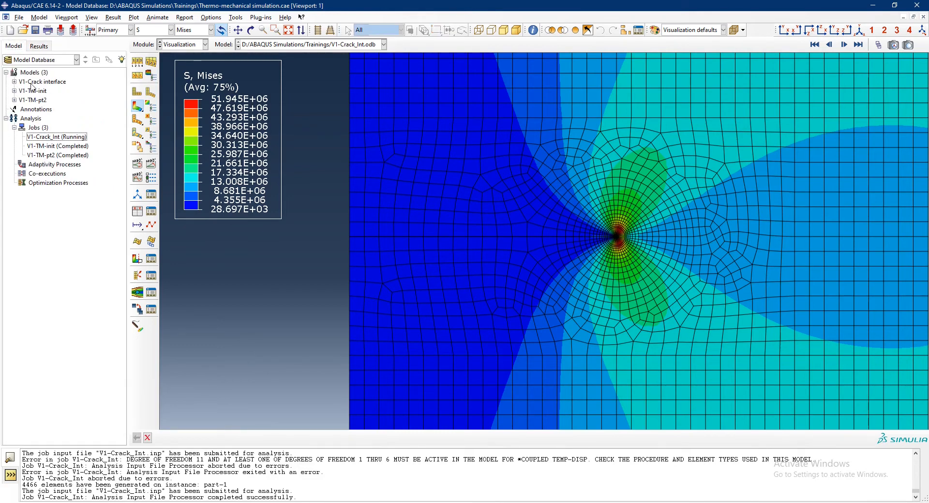
{"action": "right_click", "coordinate": [34, 82]}
{"action": "left_click", "coordinate": [60, 96]}
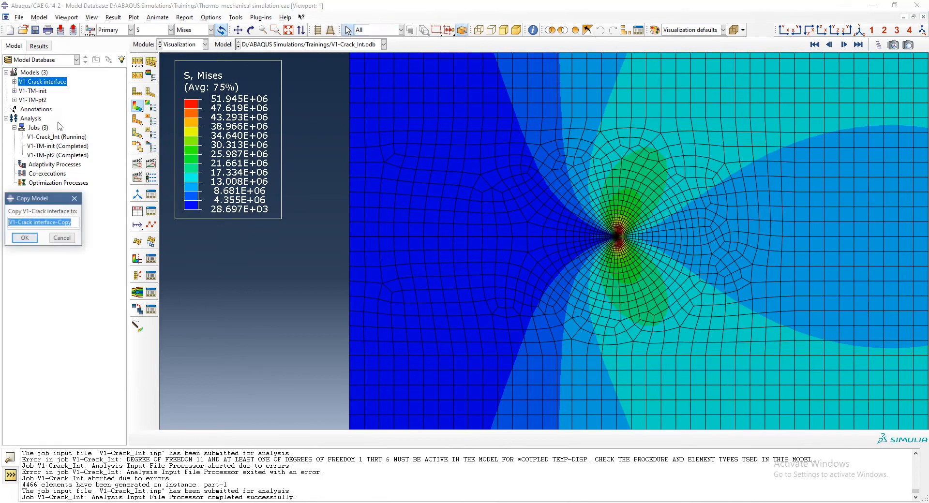
{"action": "left_click", "coordinate": [15, 223]}
{"action": "key", "text": "BackSpace"}
{"action": "type", "text": "2"}
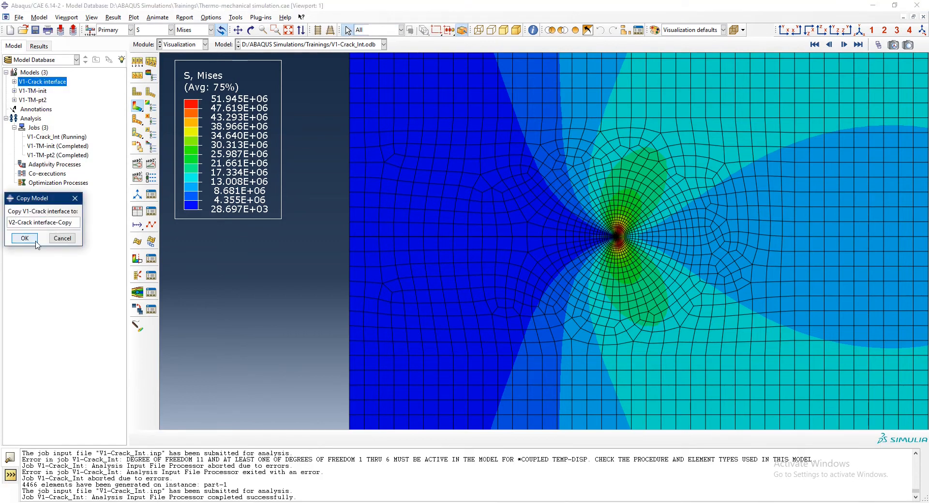
{"action": "key", "text": "End"}
{"action": "key", "text": "BackSpace"}
{"action": "key", "text": "BackSpace"}
{"action": "key", "text": "BackSpace"}
{"action": "key", "text": "BackSpace"}
{"action": "key", "text": "BackSpace"}
{"action": "left_click", "coordinate": [35, 240]}
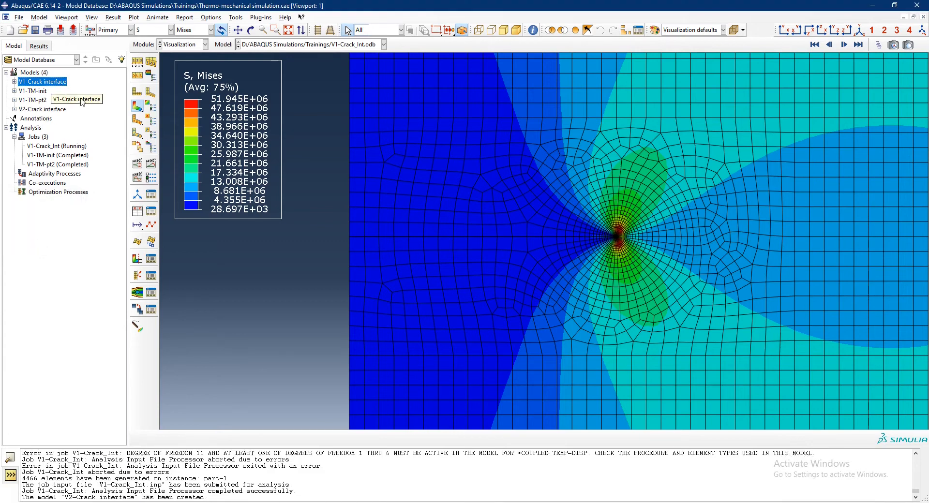
Step: Switch to the V2-Crack interface model and display its assembly
{"action": "left_click", "coordinate": [14, 108]}
{"action": "left_click", "coordinate": [28, 109]}
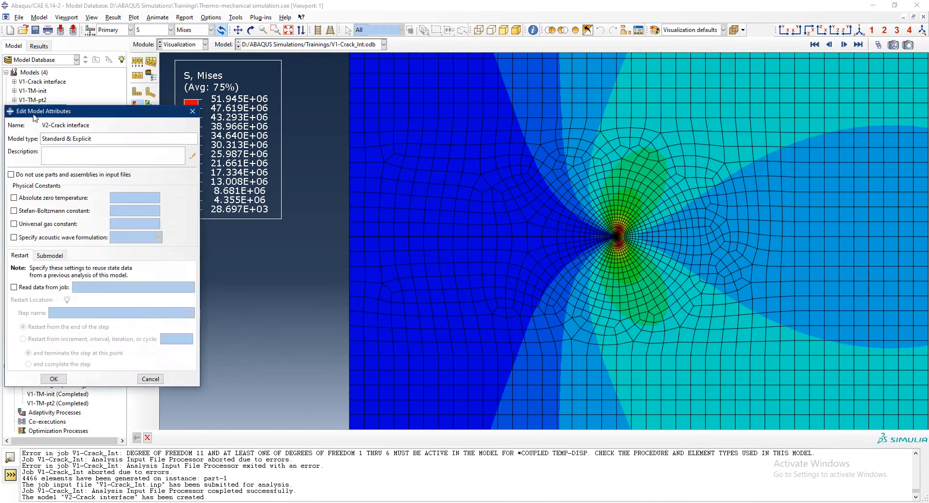
{"action": "left_click", "coordinate": [192, 111]}
{"action": "left_click", "coordinate": [191, 44]}
{"action": "left_click", "coordinate": [189, 55]}
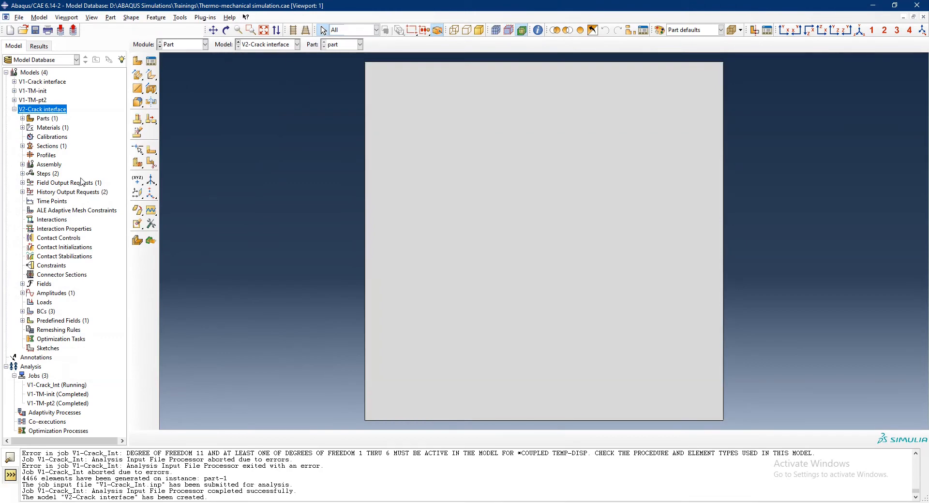
{"action": "left_click", "coordinate": [55, 164]}
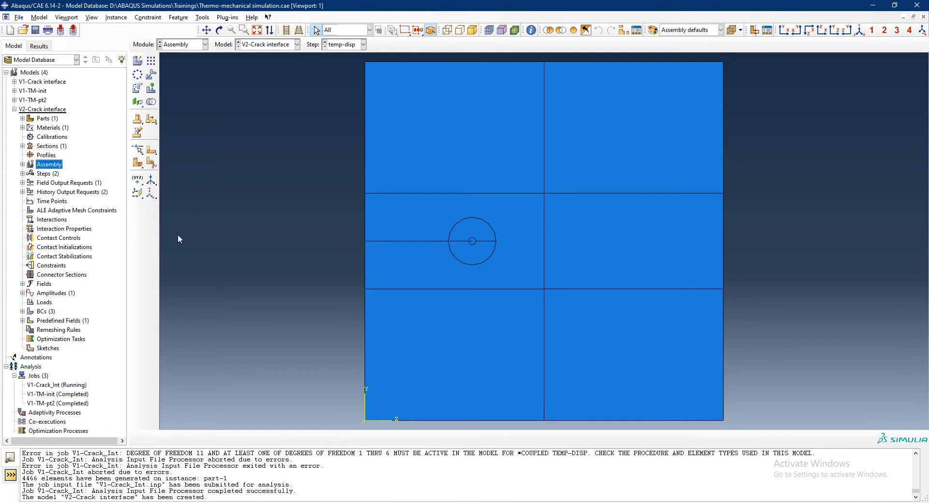
Step: Create a contact interaction property named frictionless with tangential behavior, normal behavior and geometric properties
{"action": "double_click", "coordinate": [53, 230]}
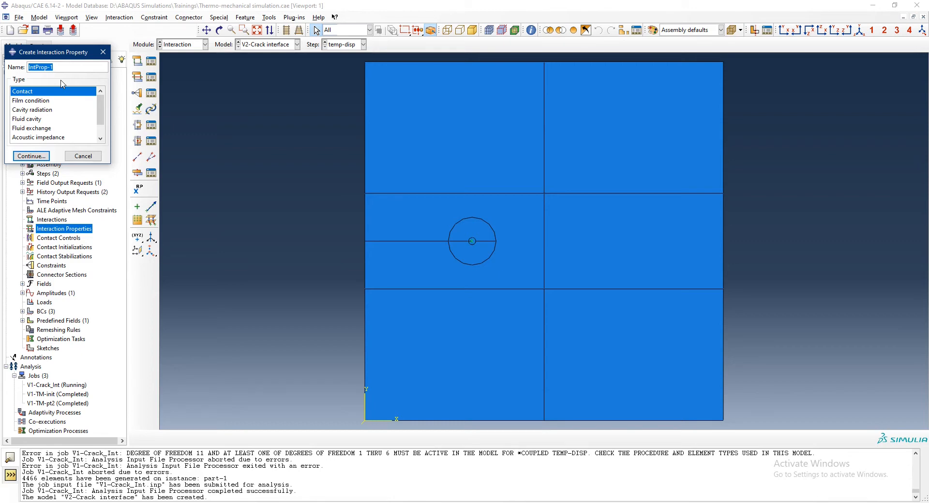
{"action": "type", "text": "frictionless"}
{"action": "left_click", "coordinate": [31, 156]}
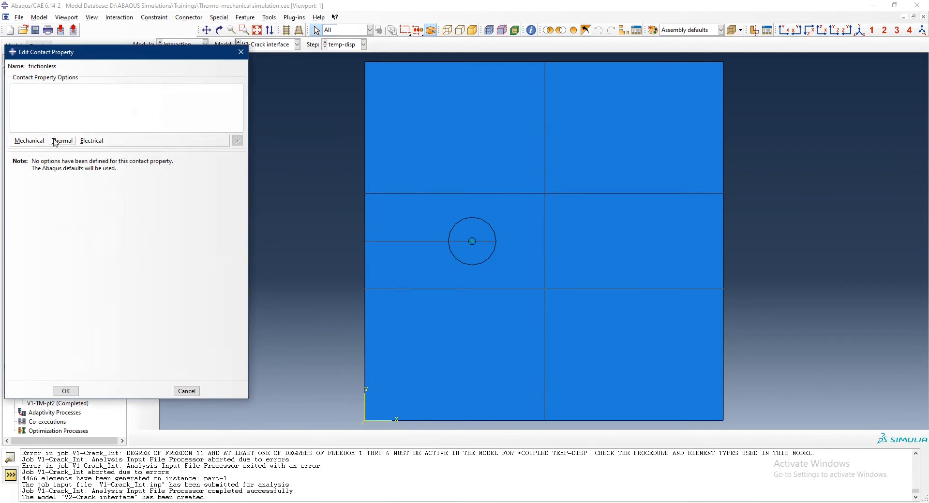
{"action": "left_click", "coordinate": [30, 141]}
{"action": "left_click", "coordinate": [41, 142]}
{"action": "left_click", "coordinate": [39, 142]}
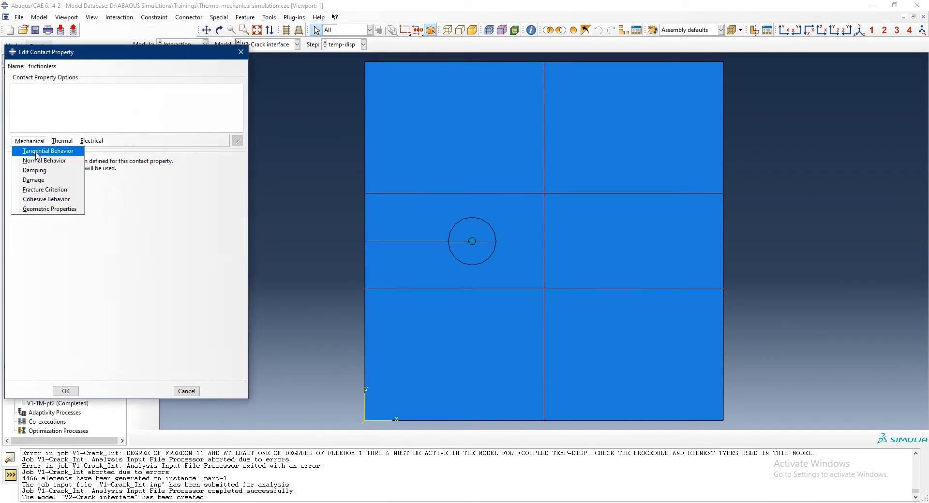
{"action": "left_click", "coordinate": [35, 152]}
{"action": "left_click", "coordinate": [34, 143]}
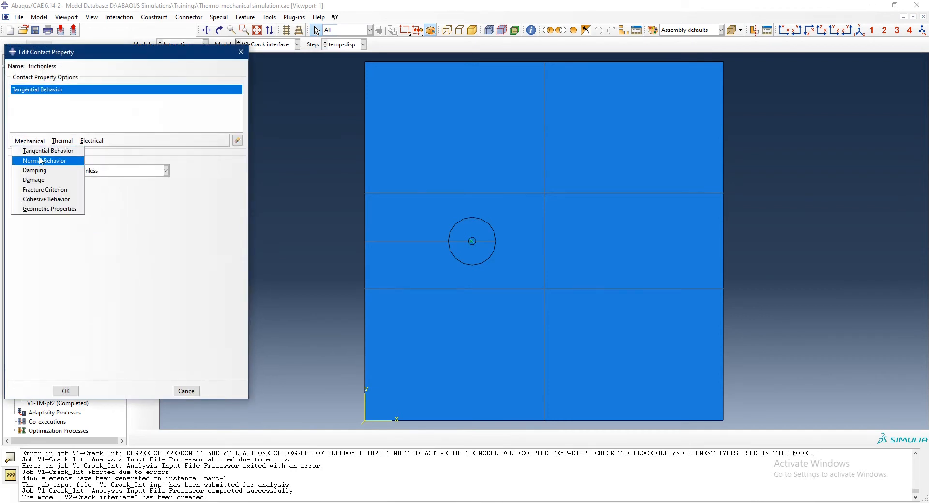
{"action": "left_click", "coordinate": [43, 160]}
{"action": "left_click", "coordinate": [49, 208]}
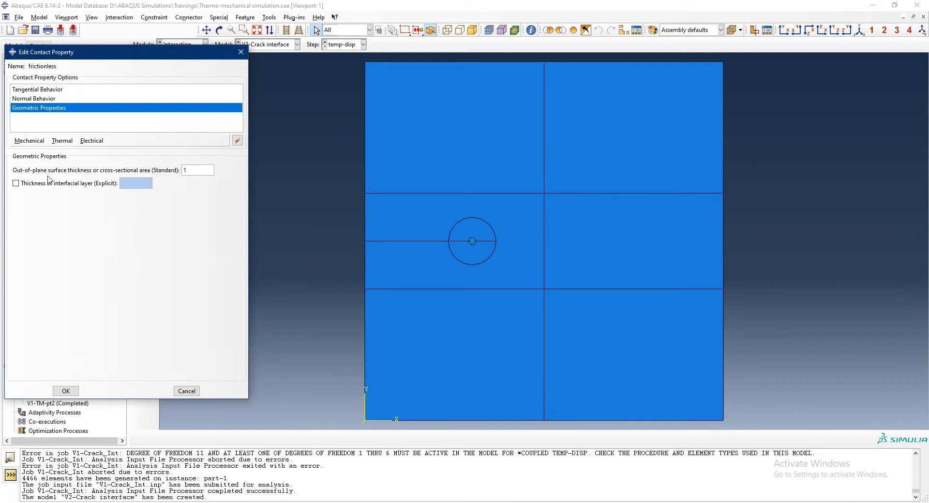
Step: Try Penalty as the tangential friction formulation, return it to Frictionless and save the contact property
{"action": "left_click", "coordinate": [44, 89]}
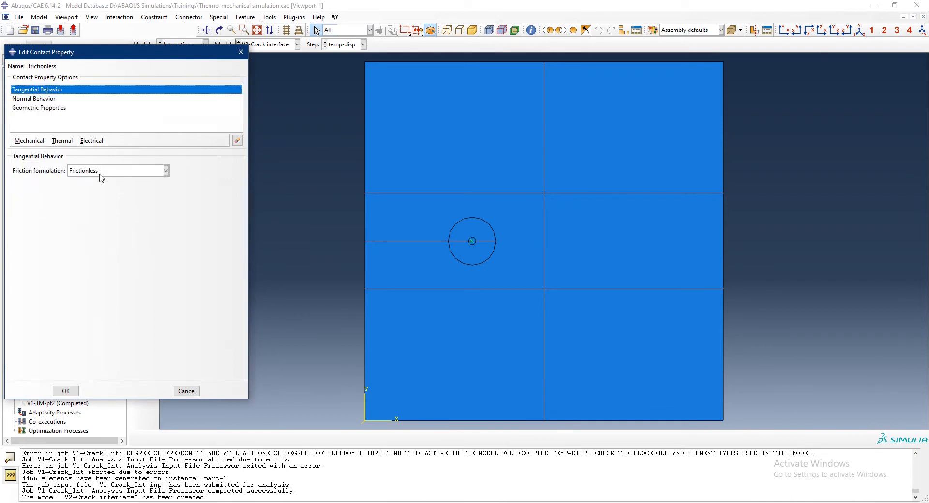
{"action": "left_click", "coordinate": [166, 170]}
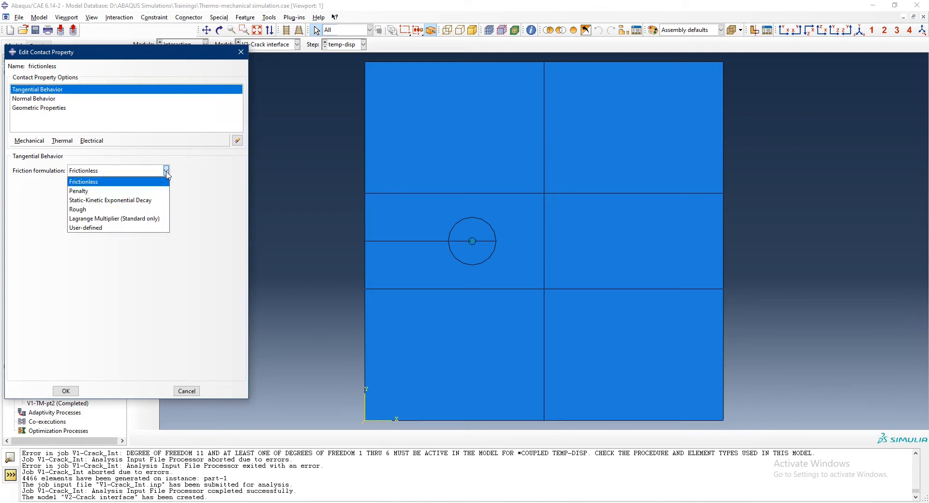
{"action": "left_click", "coordinate": [123, 187]}
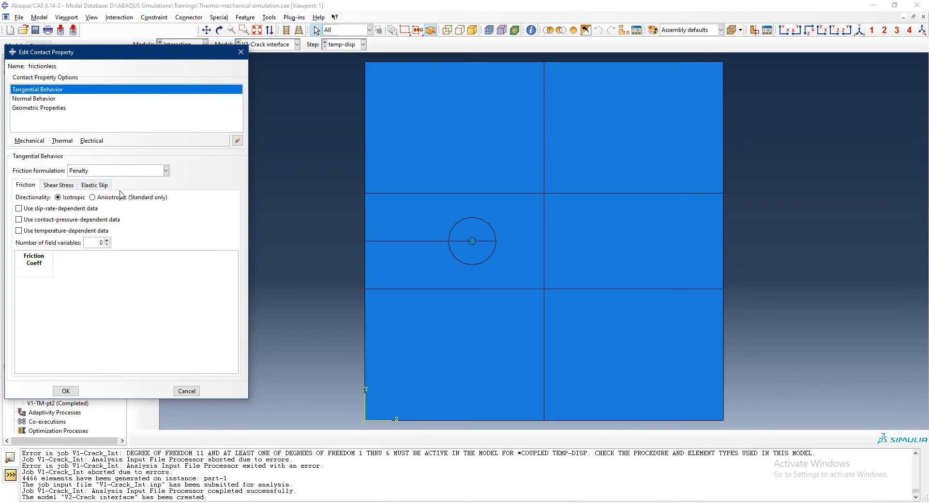
{"action": "left_click", "coordinate": [39, 273]}
{"action": "type", "text": "0"}
{"action": "key", "text": "BackSpace"}
{"action": "key", "text": "BackSpace"}
{"action": "left_click", "coordinate": [155, 172]}
{"action": "left_click", "coordinate": [120, 181]}
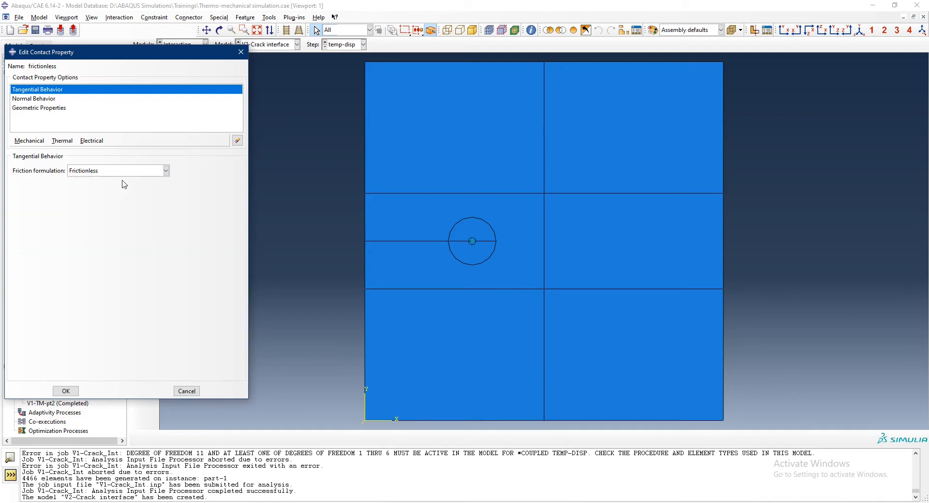
{"action": "left_click", "coordinate": [75, 390]}
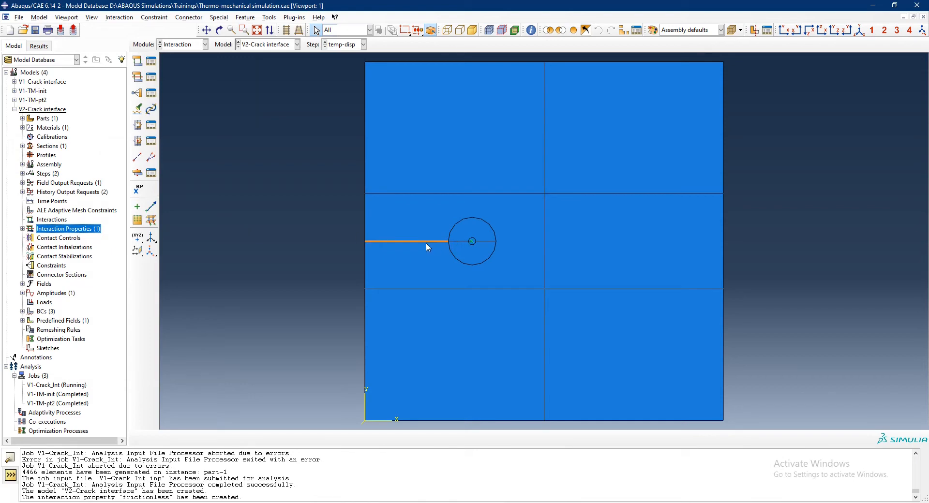
Step: Start a mesh-type surface named crack_top in the V2-Crack interface assembly
{"action": "left_click", "coordinate": [22, 164]}
{"action": "double_click", "coordinate": [40, 165]}
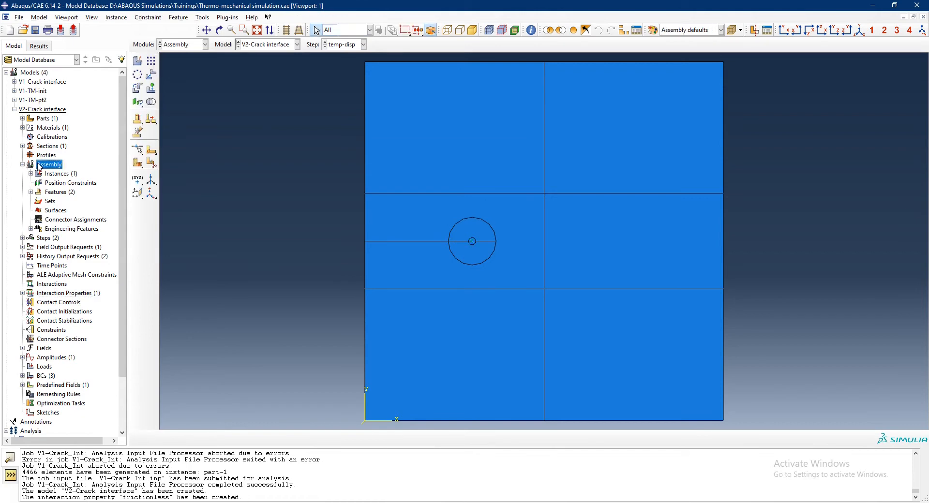
{"action": "double_click", "coordinate": [56, 211]}
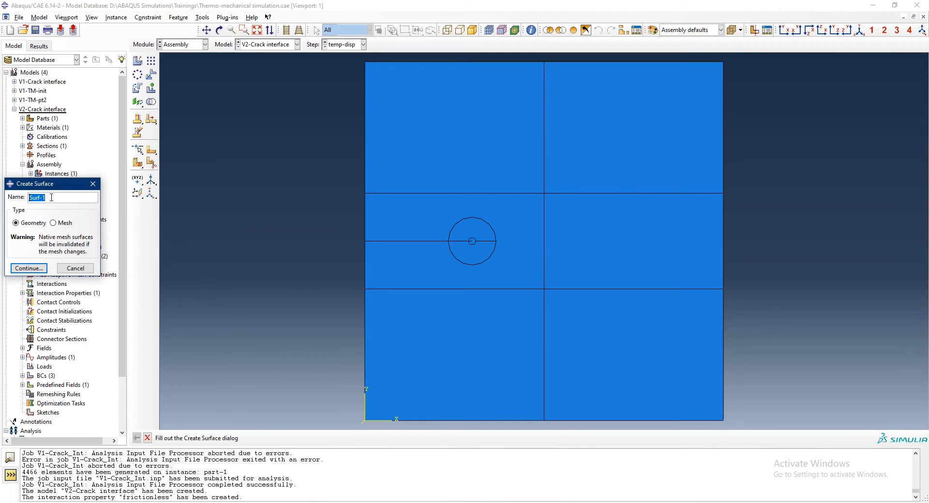
{"action": "type", "text": "crack_top"}
{"action": "left_click", "coordinate": [63, 223]}
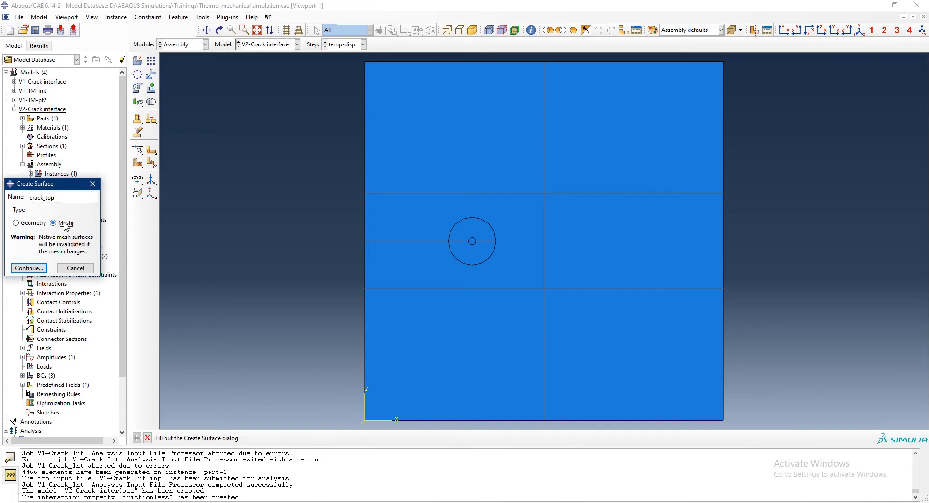
{"action": "left_click", "coordinate": [29, 268]}
Step: Try to remove the faces below the crack line from the display
{"action": "scroll", "coordinate": [406, 229], "scroll_direction": "up", "scroll_amount": 5}
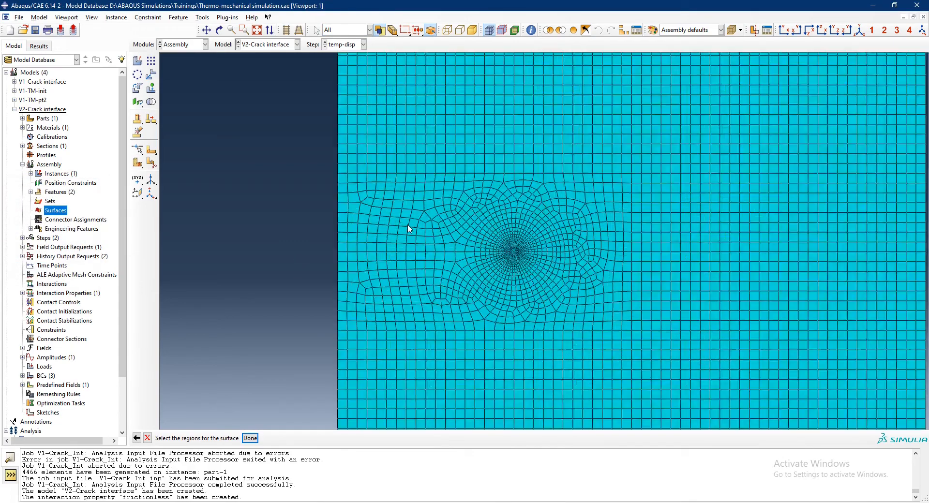
{"action": "scroll", "coordinate": [356, 341], "scroll_direction": "up", "scroll_amount": 2}
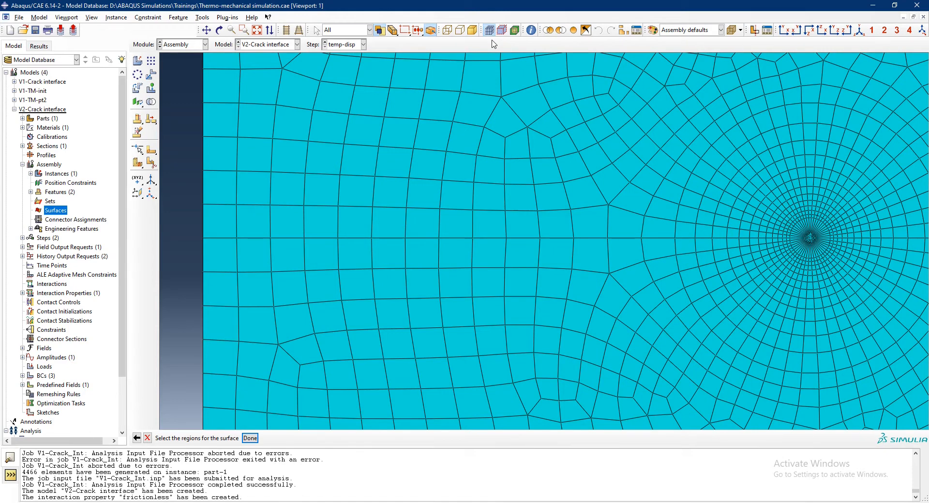
{"action": "left_click", "coordinate": [560, 31]}
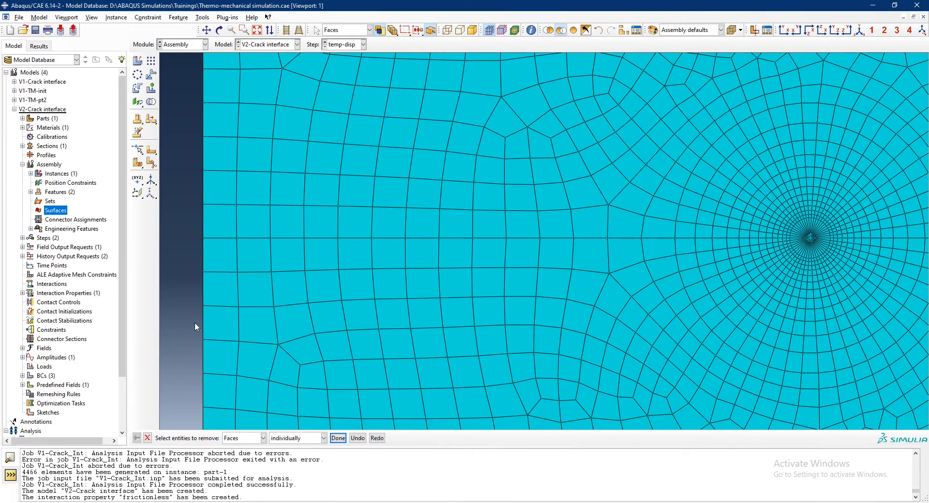
{"action": "left_click_drag", "start_coordinate": [189, 255], "coordinate": [757, 357]}
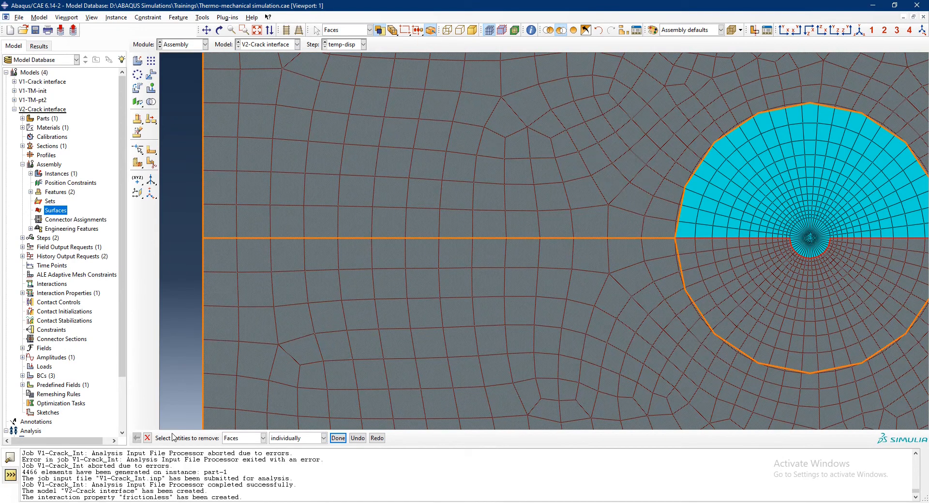
{"action": "left_click", "coordinate": [147, 438]}
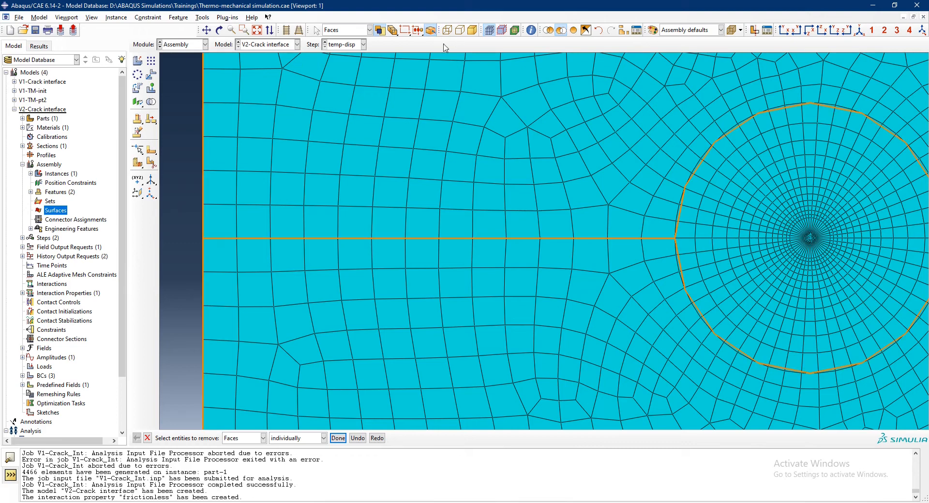
Step: Switch the display removal to elements and remove the block of elements directly below the crack line
{"action": "left_click", "coordinate": [370, 30]}
{"action": "left_click", "coordinate": [370, 31]}
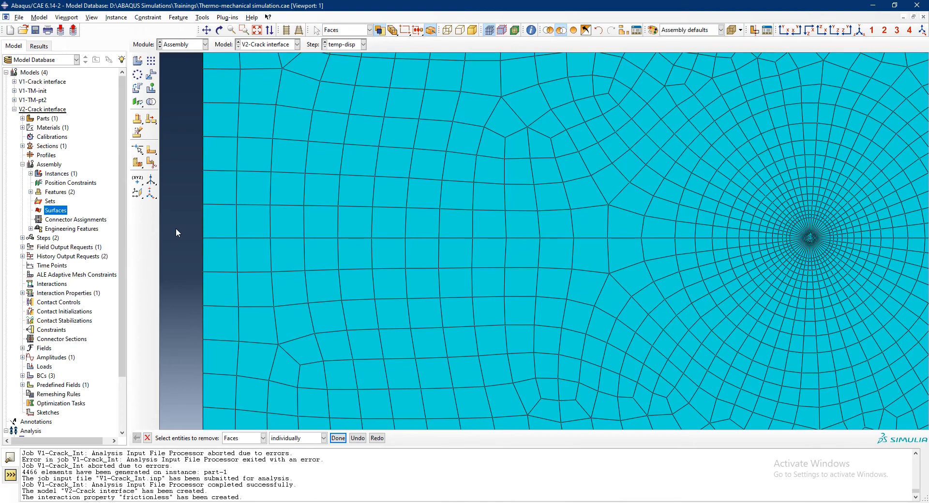
{"action": "left_click", "coordinate": [264, 438]}
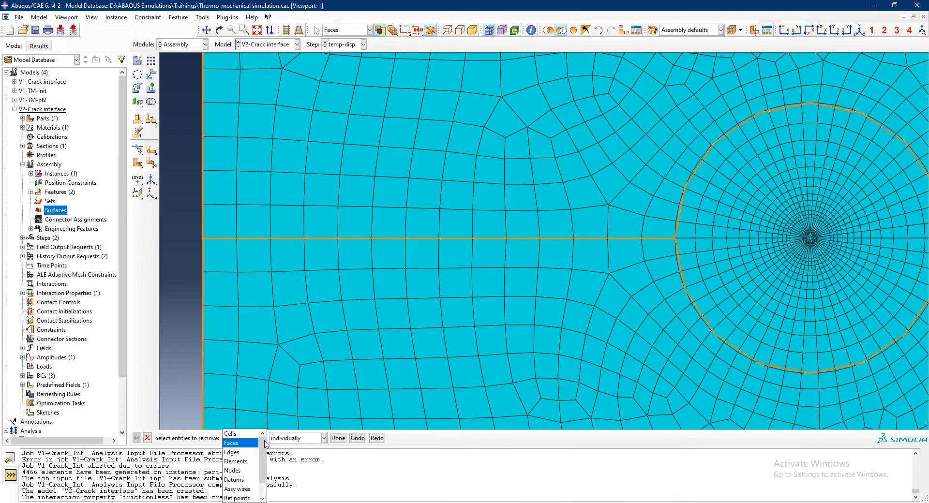
{"action": "left_click", "coordinate": [246, 463]}
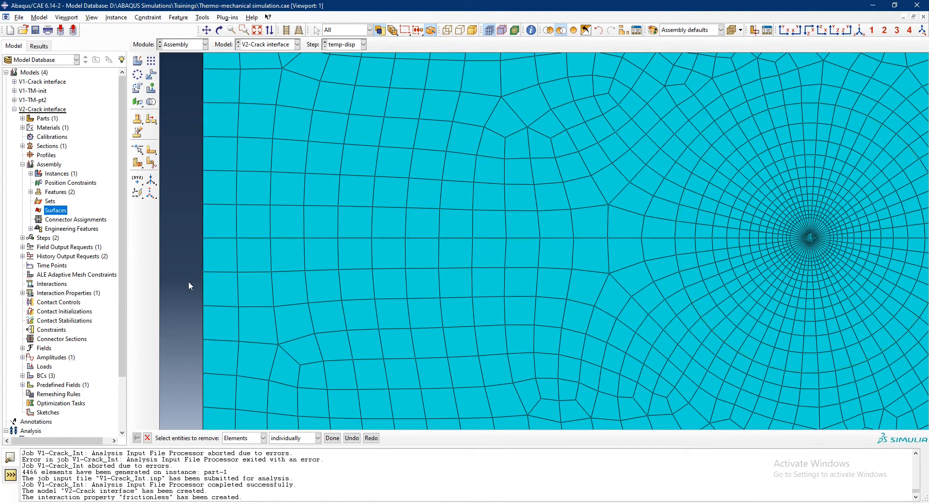
{"action": "left_click_drag", "start_coordinate": [192, 257], "coordinate": [694, 407]}
{"action": "middle_click", "coordinate": [628, 383]}
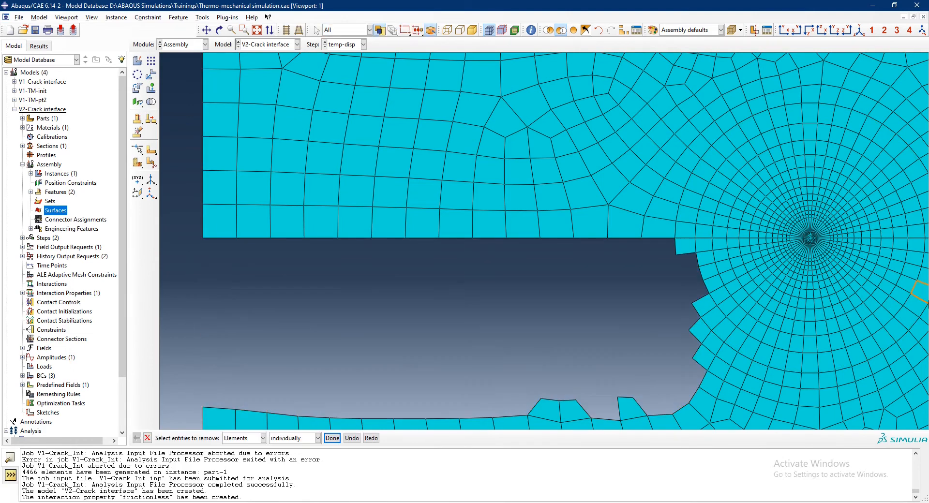
Step: Remove the elements below the crack line inside the outer ring around the crack tip from the display
{"action": "scroll", "coordinate": [556, 331], "scroll_direction": "up", "scroll_amount": 2}
{"action": "scroll", "coordinate": [850, 317], "scroll_direction": "down", "scroll_amount": 4}
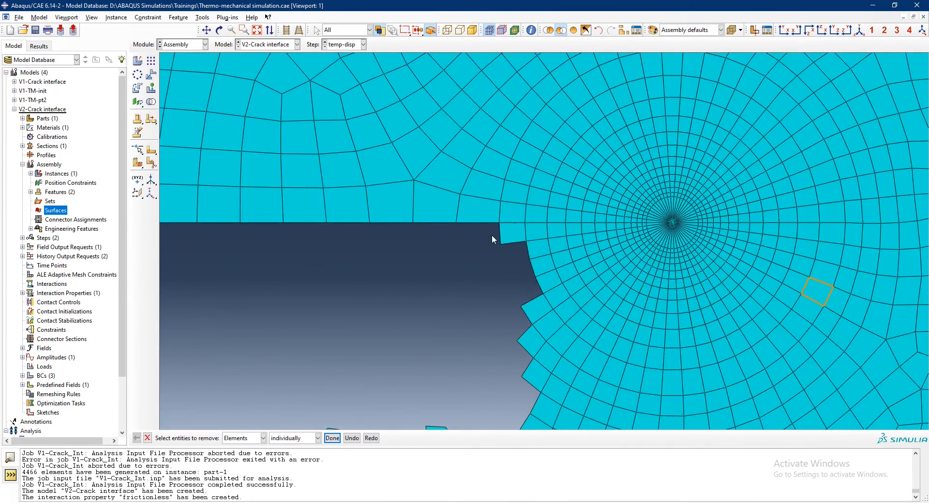
{"action": "left_click_drag", "start_coordinate": [490, 232], "coordinate": [645, 321]}
{"action": "middle_click", "coordinate": [502, 304]}
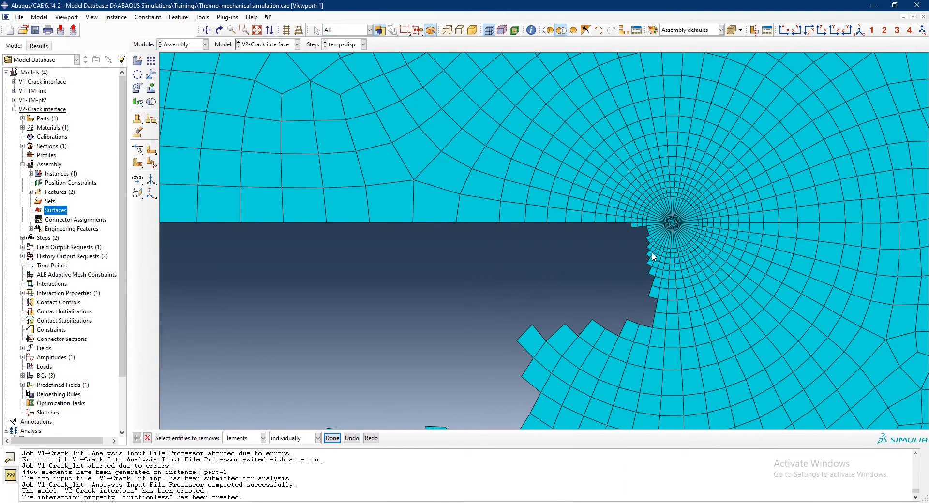
Step: Remove the remaining elements below the crack line up to the innermost crack-tip circle and finish the removal
{"action": "scroll", "coordinate": [652, 255], "scroll_direction": "up", "scroll_amount": 2}
{"action": "scroll", "coordinate": [652, 255], "scroll_direction": "down", "scroll_amount": 4}
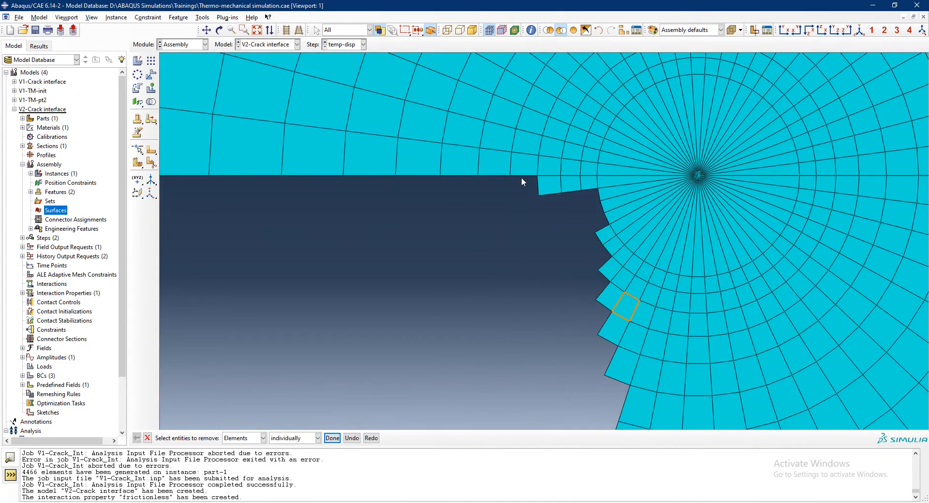
{"action": "left_click_drag", "start_coordinate": [572, 204], "coordinate": [592, 216]}
{"action": "middle_click", "coordinate": [578, 227]}
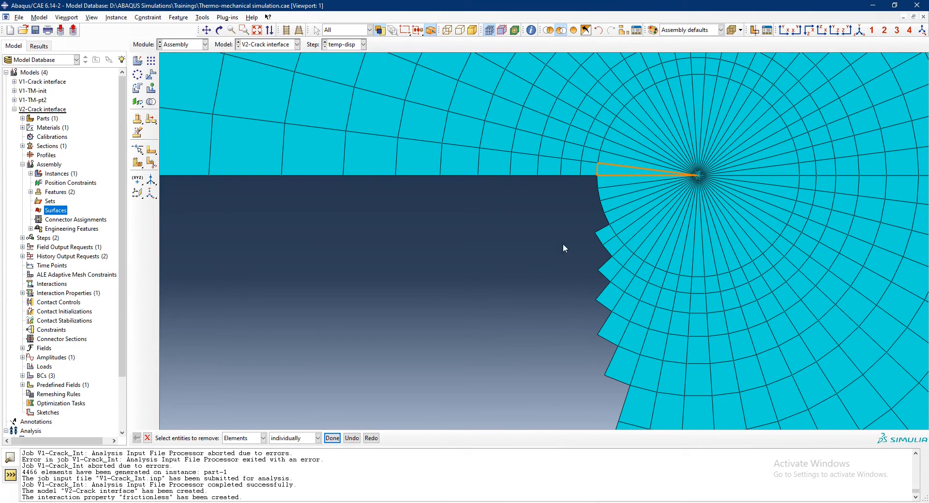
{"action": "scroll", "coordinate": [563, 246], "scroll_direction": "up", "scroll_amount": 1}
{"action": "left_click_drag", "start_coordinate": [559, 230], "coordinate": [602, 308]}
{"action": "middle_click", "coordinate": [534, 297]}
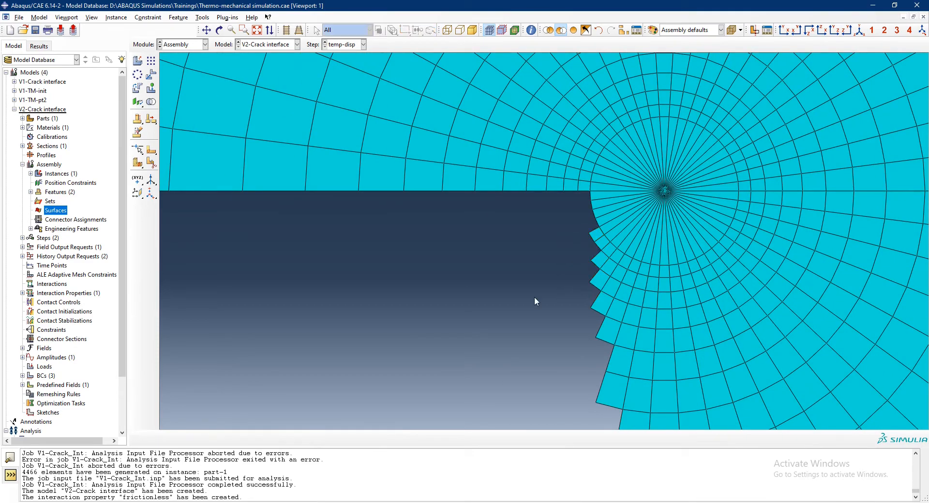
{"action": "scroll", "coordinate": [634, 251], "scroll_direction": "down", "scroll_amount": 3}
{"action": "scroll", "coordinate": [631, 246], "scroll_direction": "up", "scroll_amount": 3}
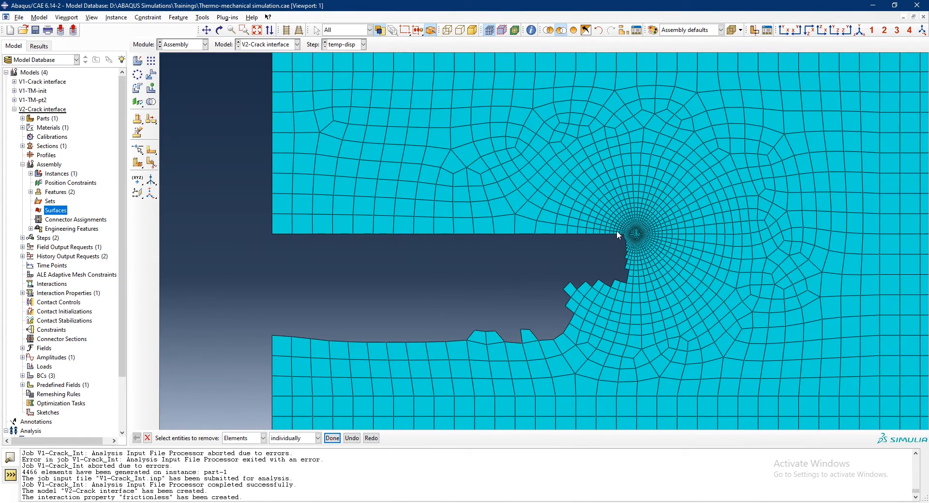
{"action": "left_click", "coordinate": [333, 438]}
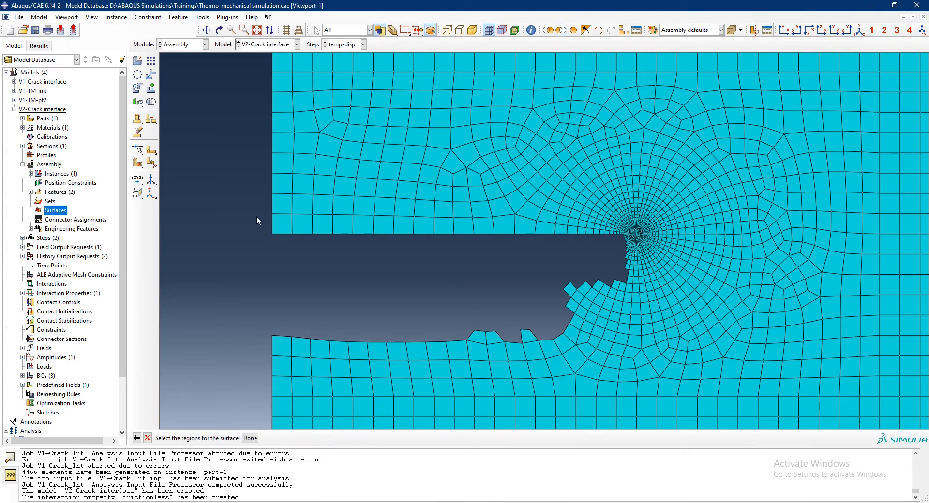
Step: Select the exposed upper element edges along the whole crack line and complete the crack_top surface
{"action": "left_click_drag", "start_coordinate": [275, 227], "coordinate": [621, 235]}
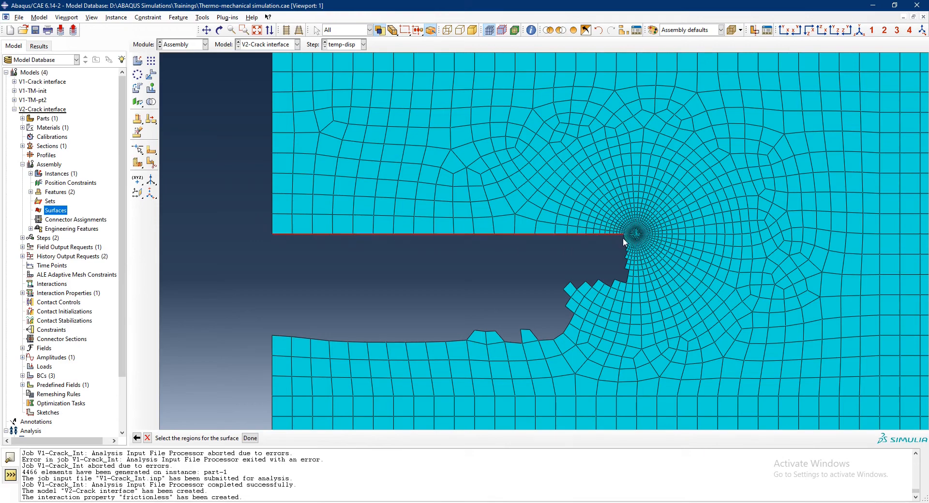
{"action": "scroll", "coordinate": [621, 237], "scroll_direction": "up", "scroll_amount": 5}
{"action": "scroll", "coordinate": [622, 237], "scroll_direction": "up", "scroll_amount": 2}
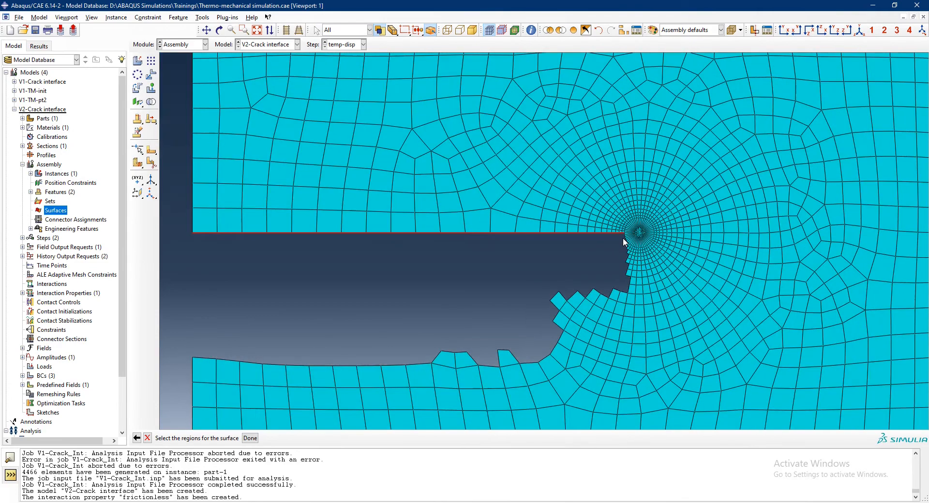
{"action": "left_click", "coordinate": [250, 439]}
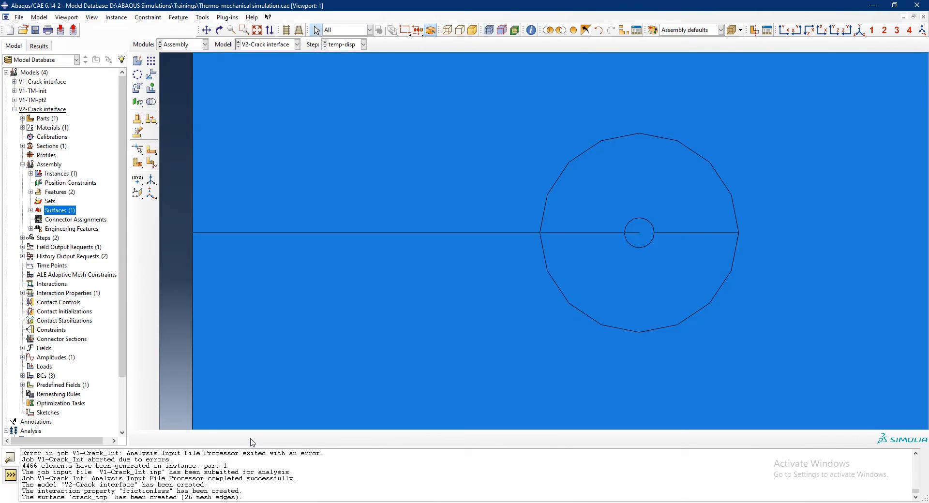
Step: Start a second mesh-type surface named crack_bottom in the assembly
{"action": "left_click", "coordinate": [30, 210]}
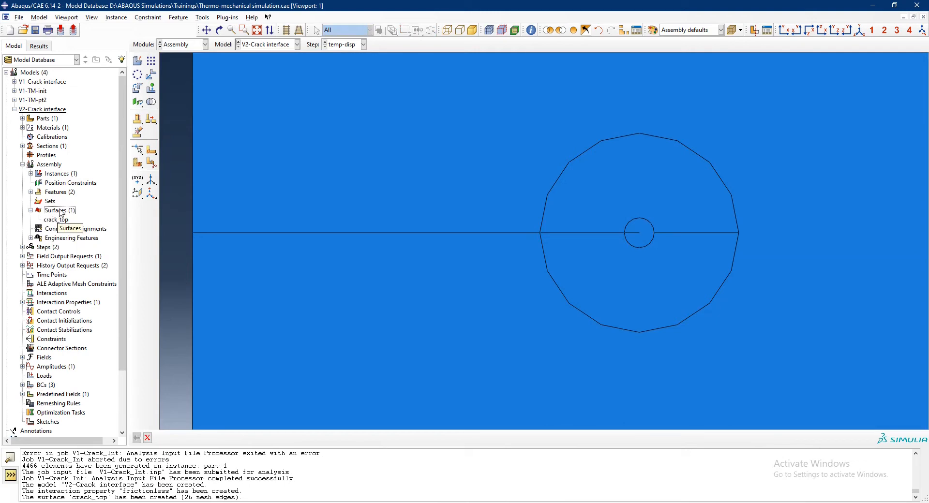
{"action": "double_click", "coordinate": [59, 210]}
{"action": "left_click", "coordinate": [53, 222]}
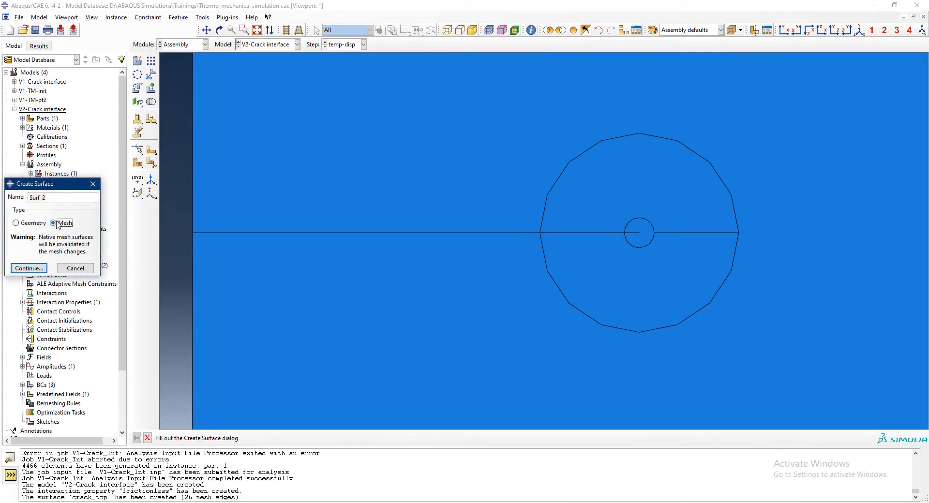
{"action": "type", "text": "crack_bottom"}
{"action": "key", "text": "Return"}
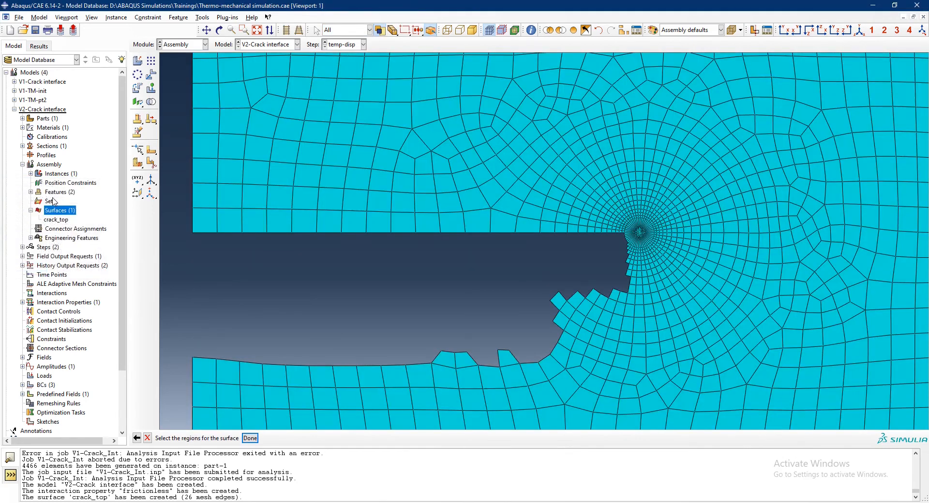
Step: Show only the previously hidden elements, complete crack_bottom from their edges along the crack line, and restore the full display
{"action": "left_click", "coordinate": [585, 30]}
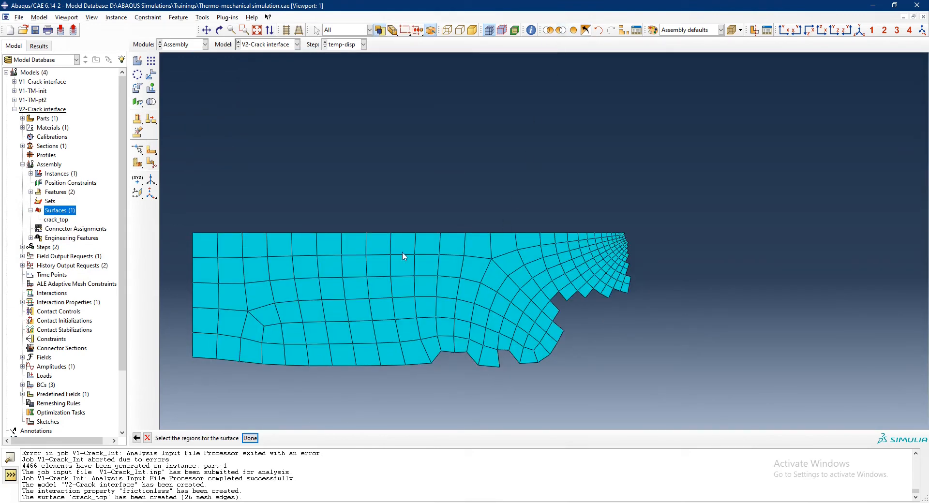
{"action": "left_click_drag", "start_coordinate": [197, 216], "coordinate": [631, 236]}
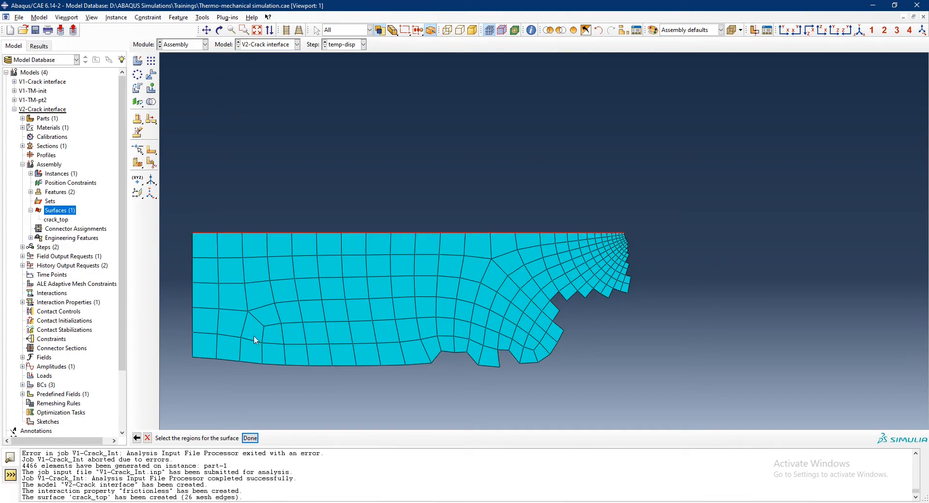
{"action": "left_click", "coordinate": [255, 439]}
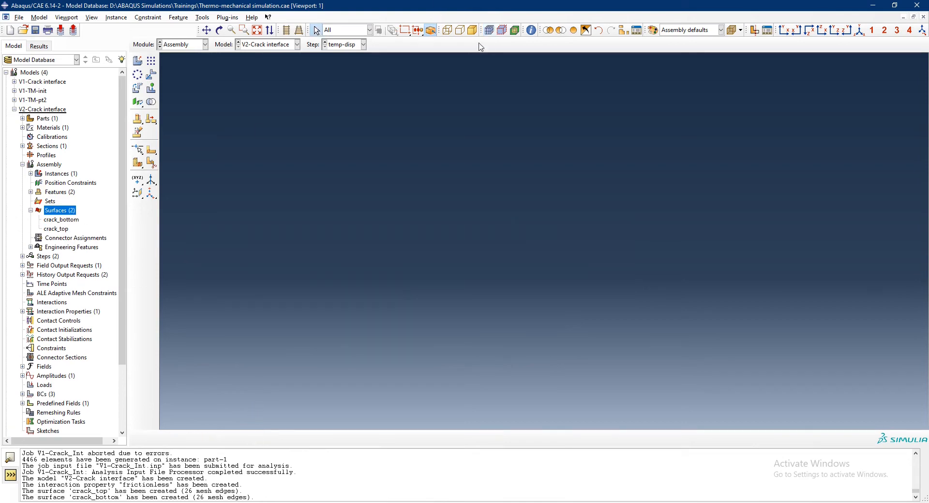
{"action": "left_click", "coordinate": [574, 31]}
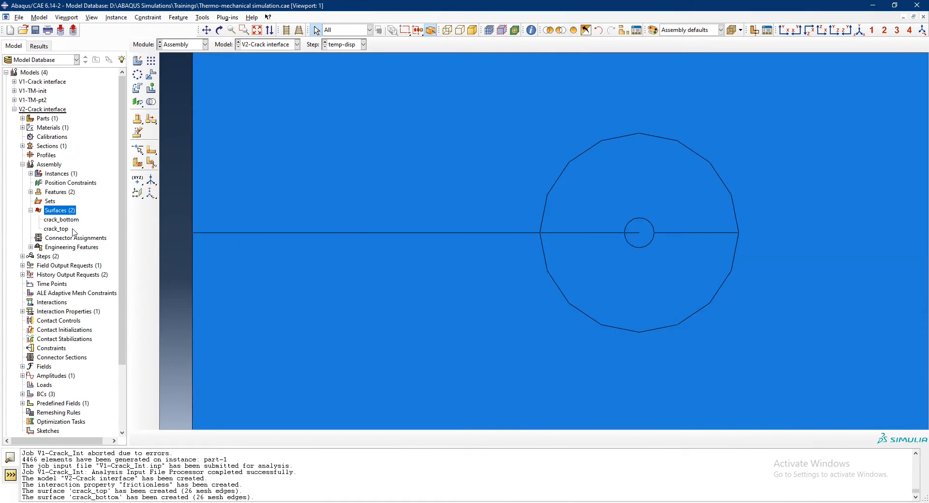
{"action": "double_click", "coordinate": [31, 210]}
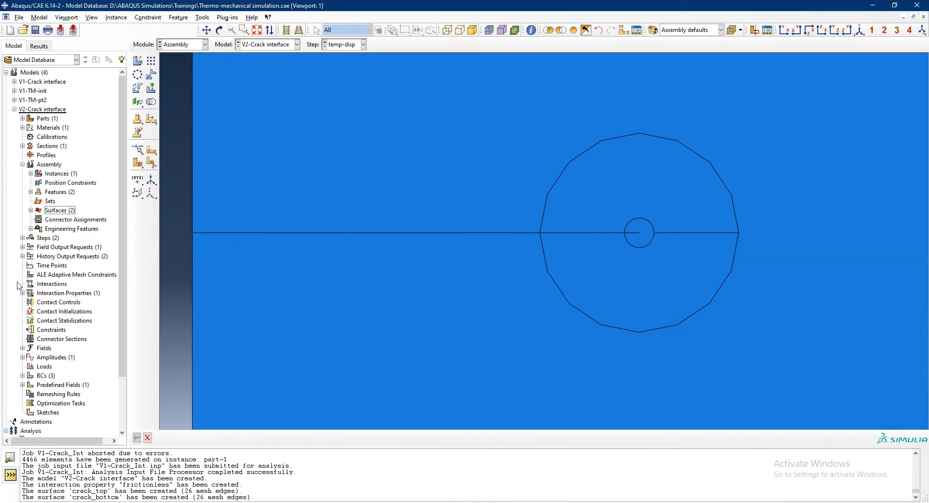
Step: Start a surface-to-surface contact (Standard) interaction named crack_interface in the Initial step
{"action": "double_click", "coordinate": [51, 285]}
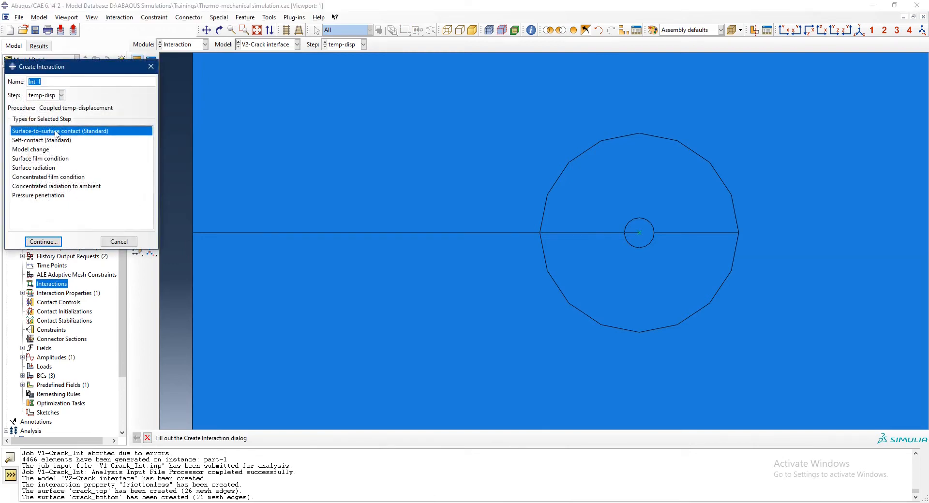
{"action": "left_click", "coordinate": [62, 96]}
{"action": "left_click", "coordinate": [36, 106]}
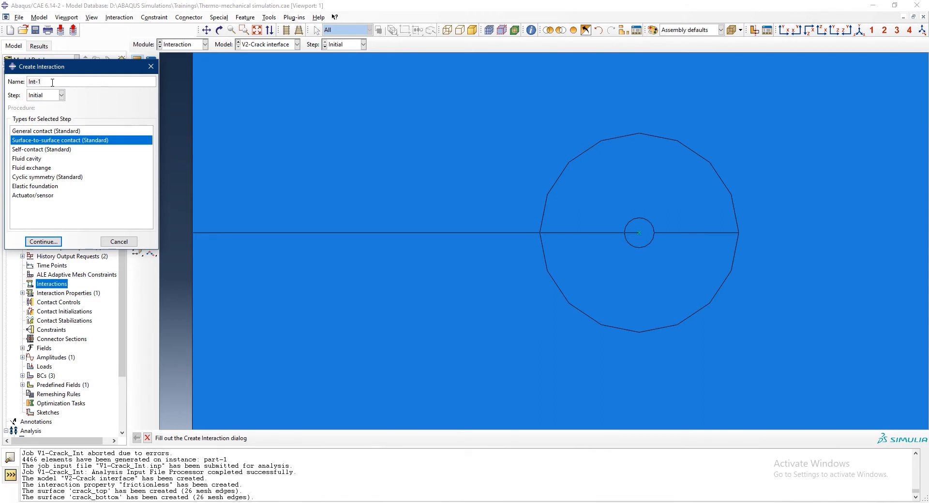
{"action": "triple_click", "coordinate": [52, 82]}
{"action": "type", "text": "crack_interface"}
{"action": "key", "text": "Return"}
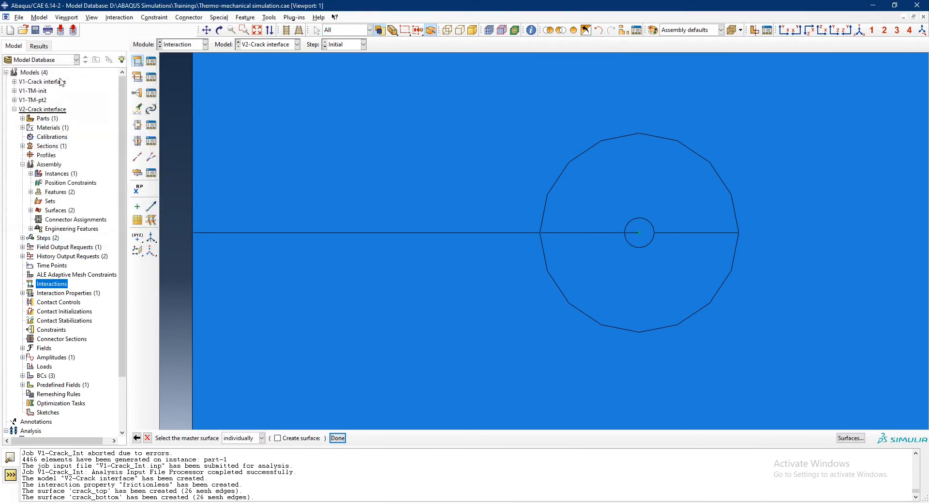
Step: Assign crack_top as master and crack_bottom as slave surface, and save the interaction with the frictionless contact property
{"action": "left_click", "coordinate": [850, 437]}
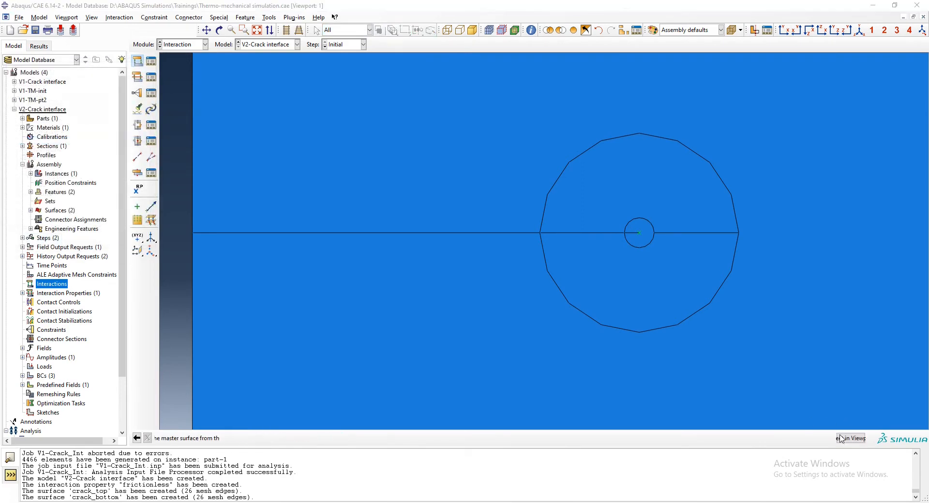
{"action": "left_click", "coordinate": [33, 180]}
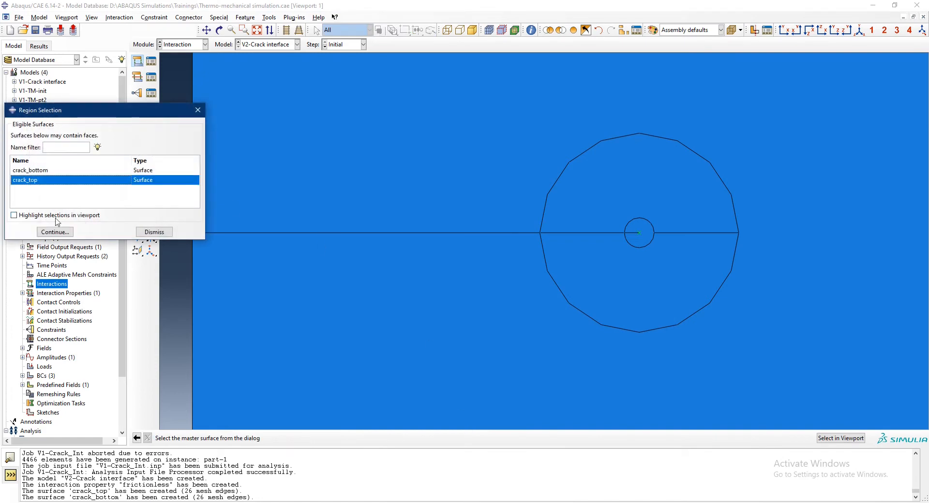
{"action": "left_click", "coordinate": [55, 232]}
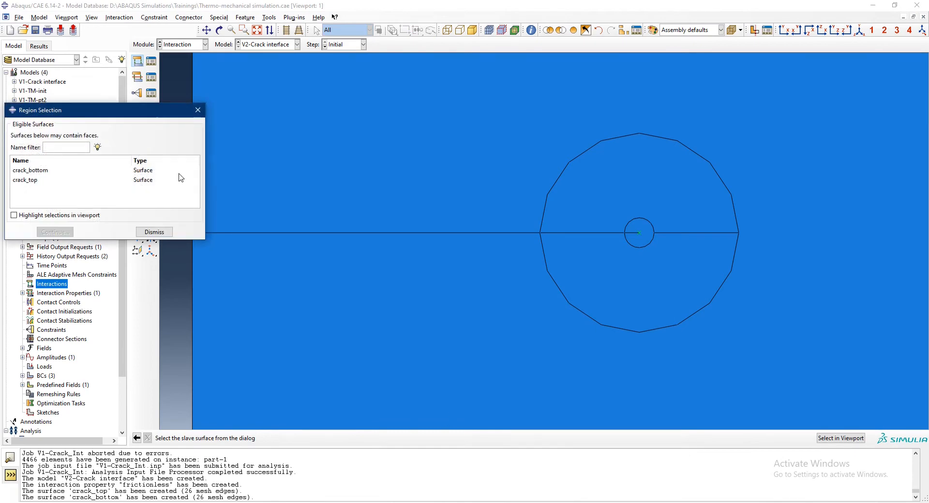
{"action": "left_click", "coordinate": [32, 172]}
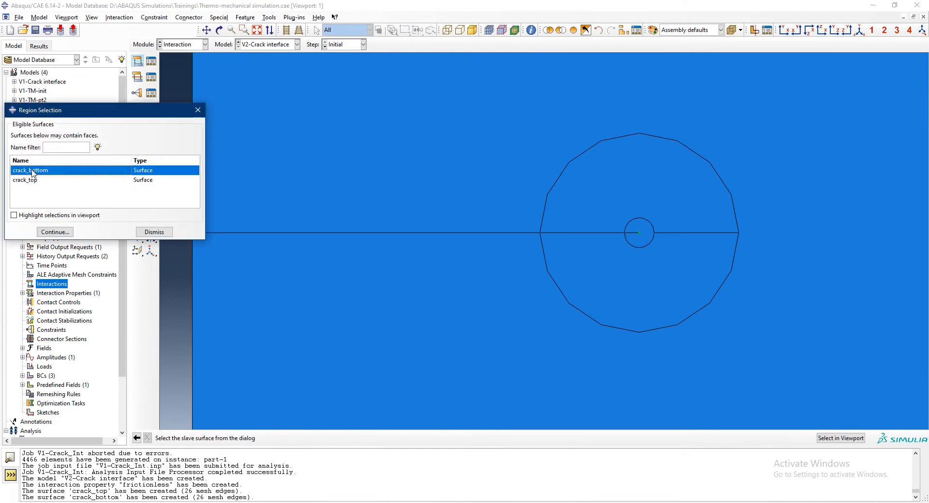
{"action": "left_click", "coordinate": [63, 234]}
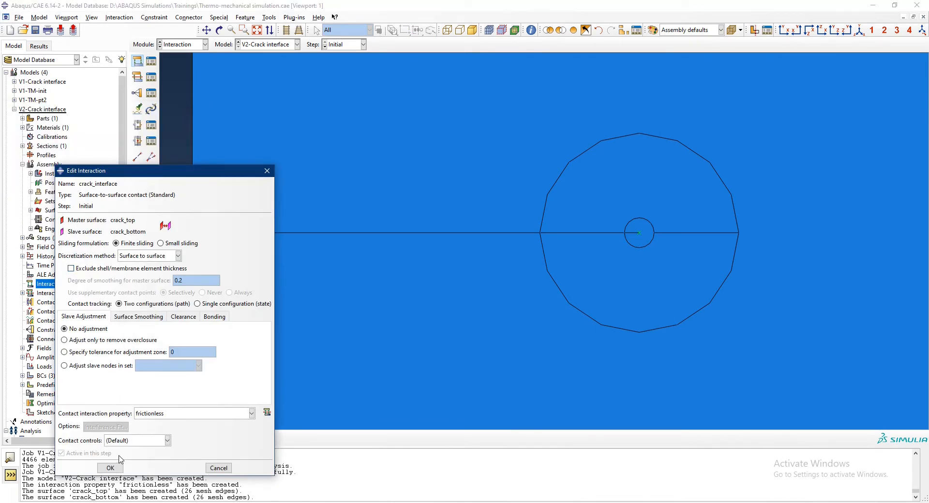
{"action": "left_click", "coordinate": [110, 468]}
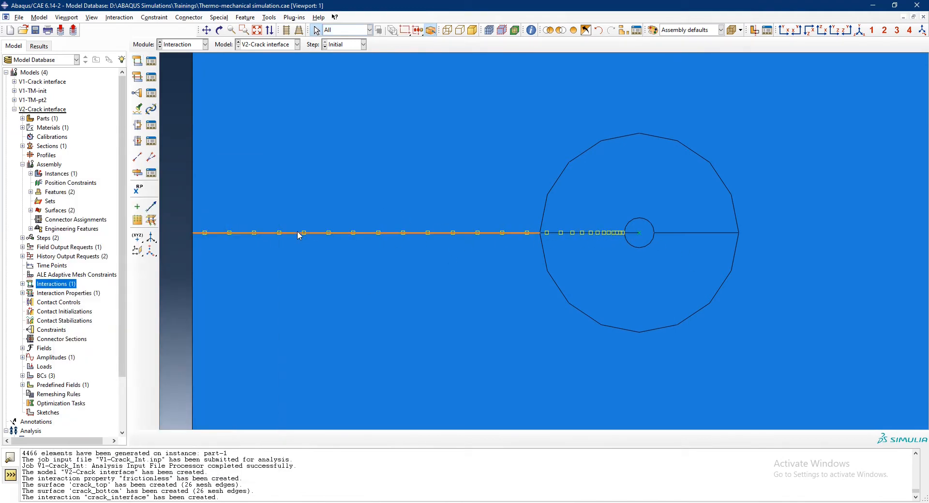
Step: Collapse the V2-Crack interface model branch to bring the analysis jobs within reach
{"action": "scroll", "coordinate": [336, 207], "scroll_direction": "up", "scroll_amount": 8}
{"action": "scroll", "coordinate": [334, 204], "scroll_direction": "up", "scroll_amount": 3}
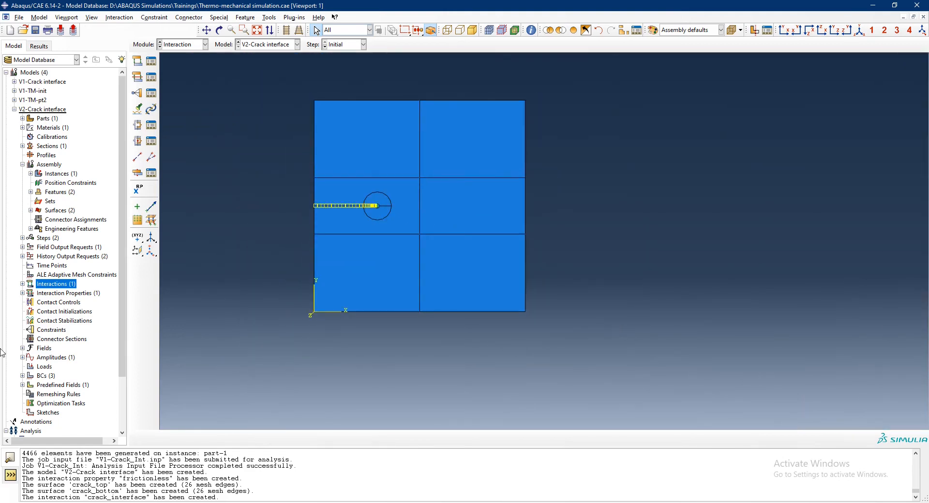
{"action": "scroll", "coordinate": [57, 334], "scroll_direction": "down", "scroll_amount": 2}
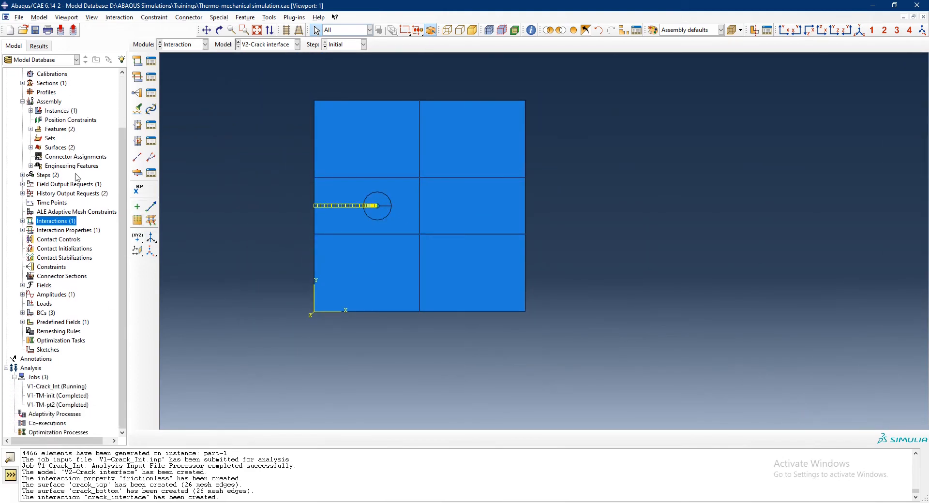
{"action": "scroll", "coordinate": [55, 141], "scroll_direction": "up", "scroll_amount": 3}
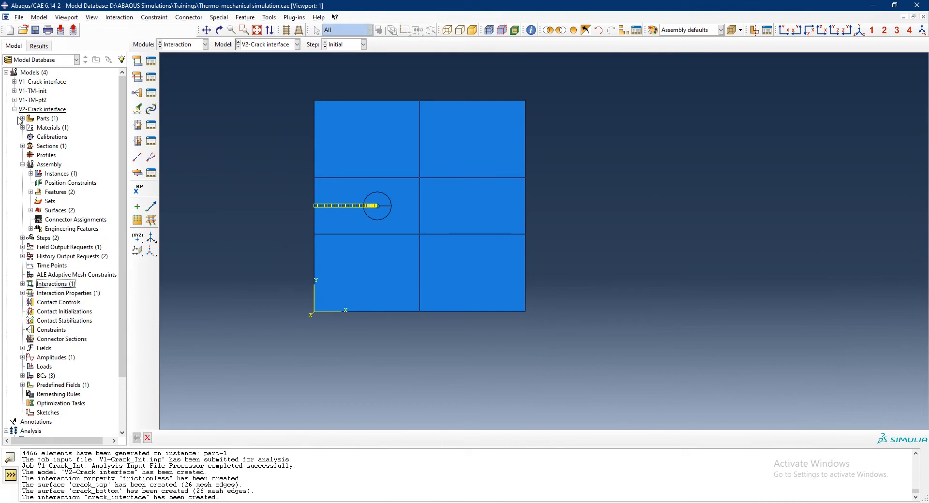
{"action": "left_click", "coordinate": [14, 109]}
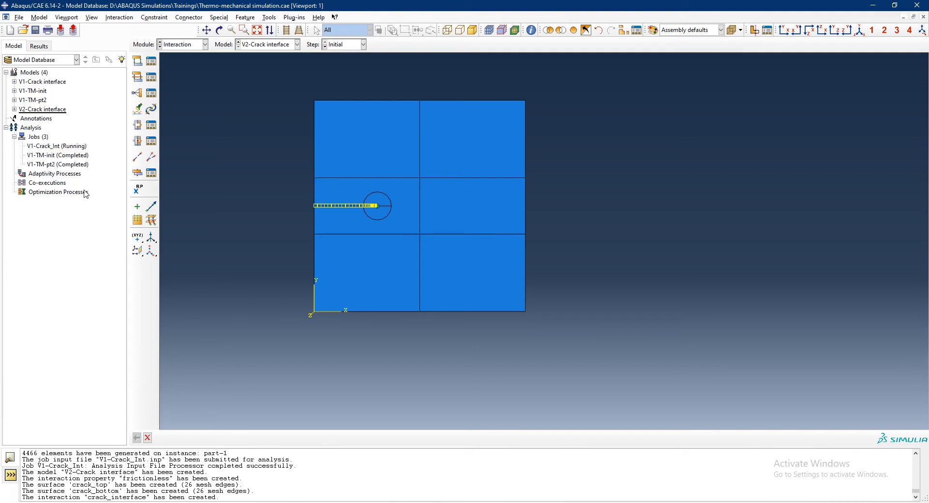
Step: Create a job named V2-Crack_Int for the V2-Crack interface model with multiple processors enabled
{"action": "double_click", "coordinate": [45, 138]}
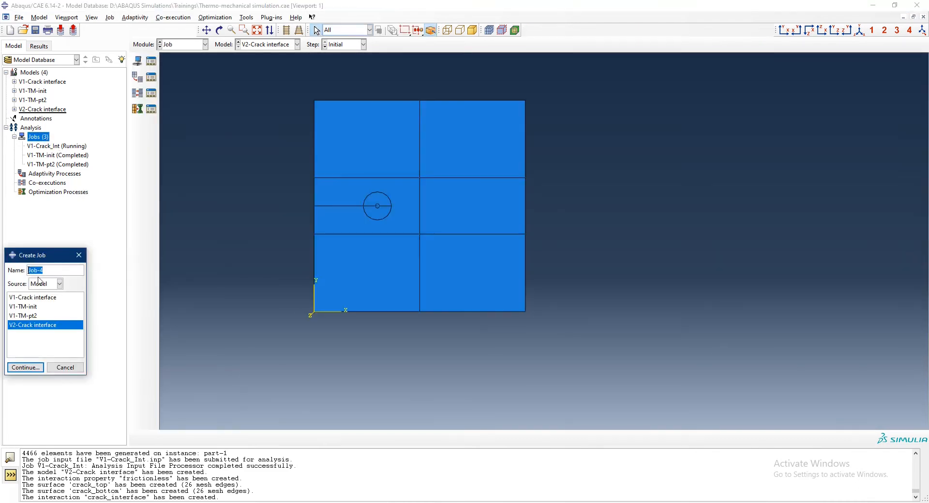
{"action": "type", "text": "V2-Crack"}
{"action": "type", "text": "_Int"}
{"action": "key", "text": "Return"}
{"action": "left_click", "coordinate": [121, 120]}
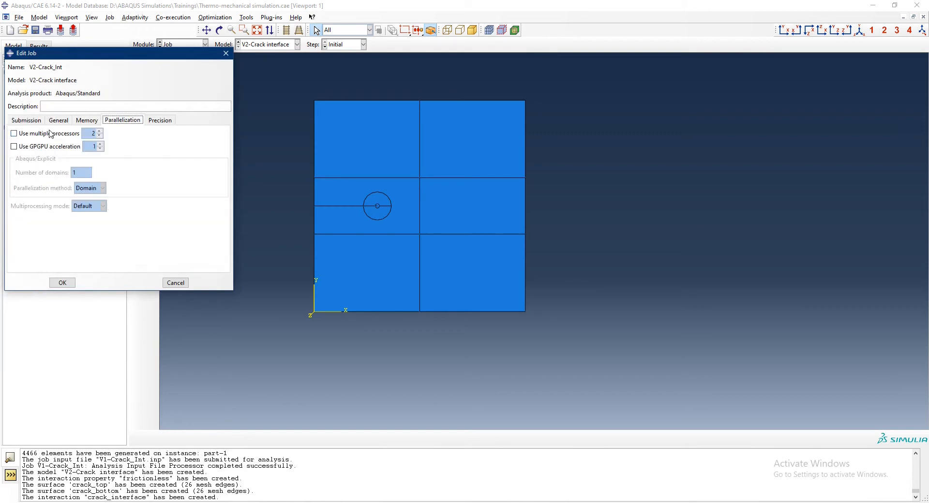
{"action": "left_click", "coordinate": [51, 134]}
{"action": "left_click", "coordinate": [62, 283]}
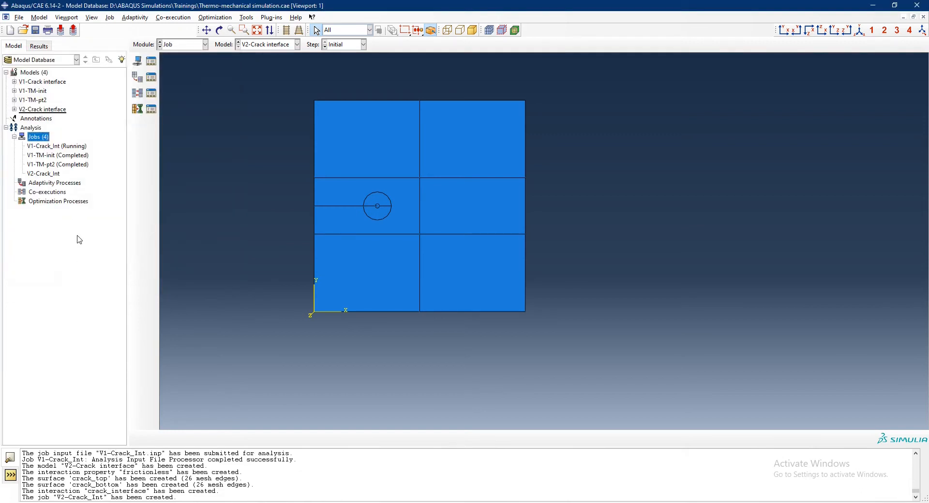
Step: Submit the V2-Crack_Int job and check its progress in the job monitor
{"action": "left_click", "coordinate": [54, 174]}
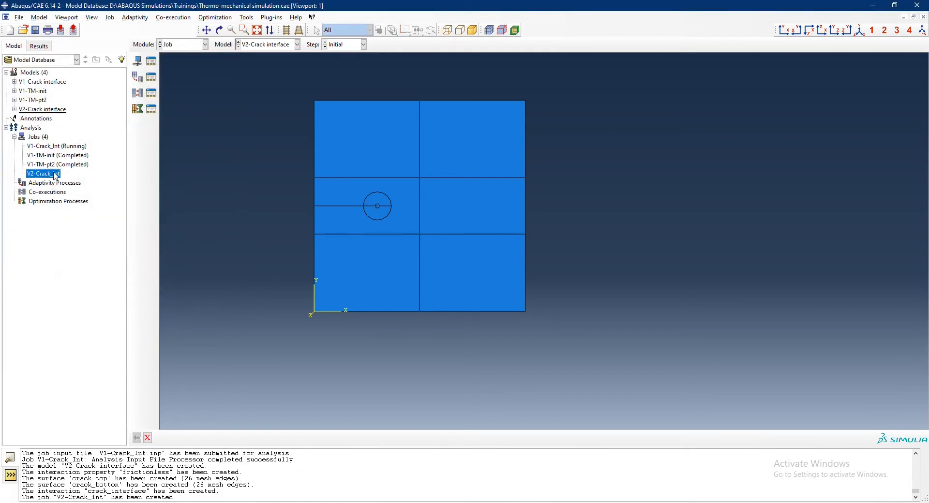
{"action": "right_click", "coordinate": [56, 177]}
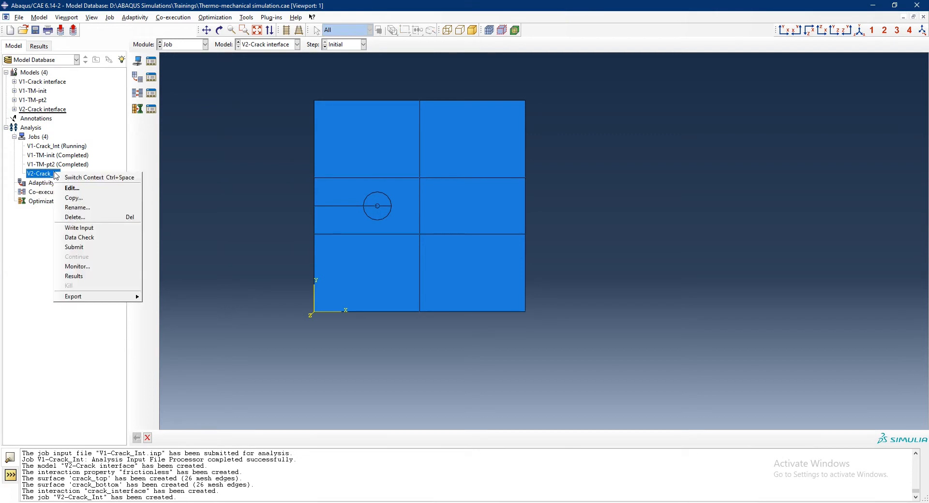
{"action": "left_click", "coordinate": [77, 248]}
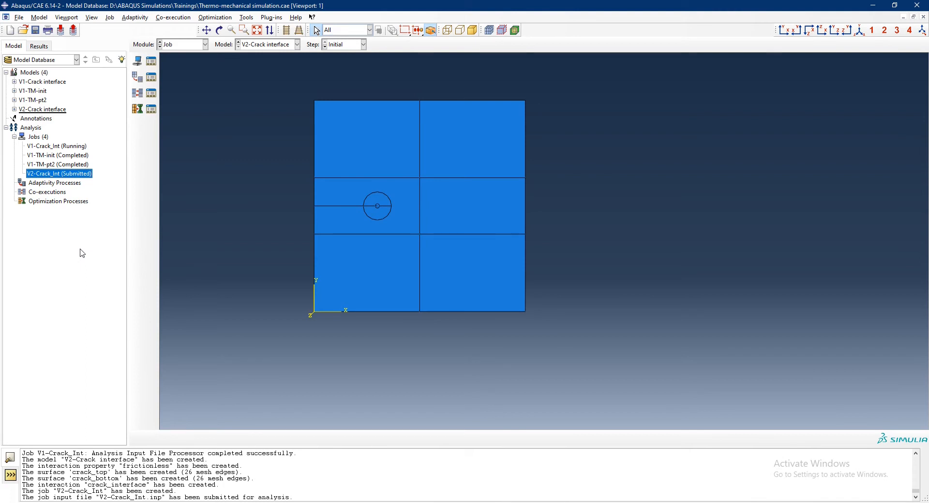
{"action": "right_click", "coordinate": [71, 177]}
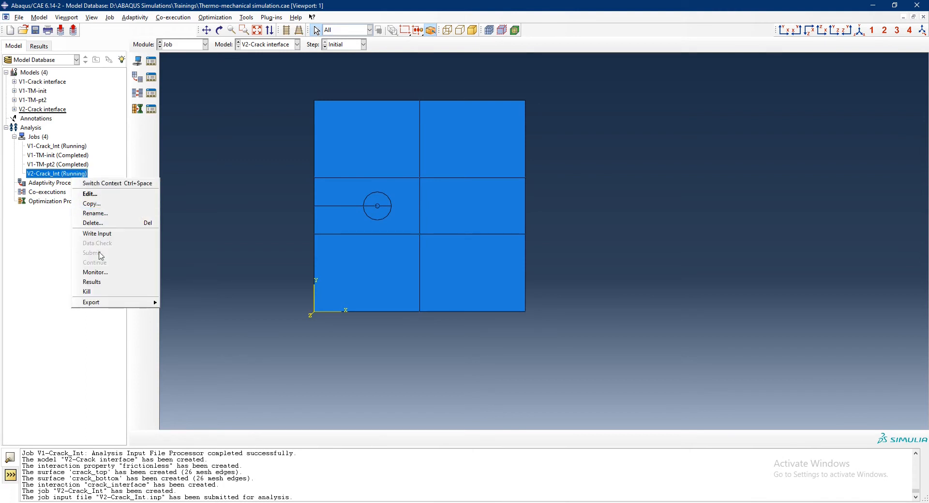
{"action": "left_click", "coordinate": [99, 272]}
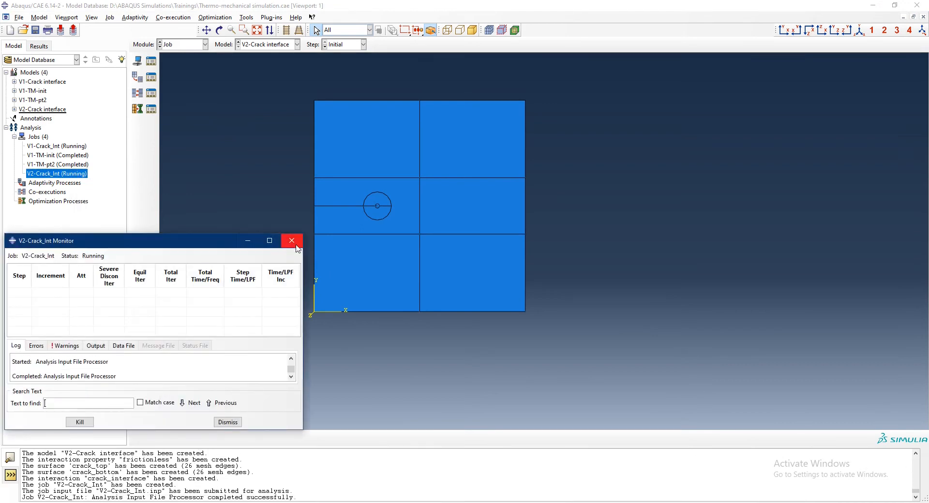
{"action": "left_click", "coordinate": [291, 241]}
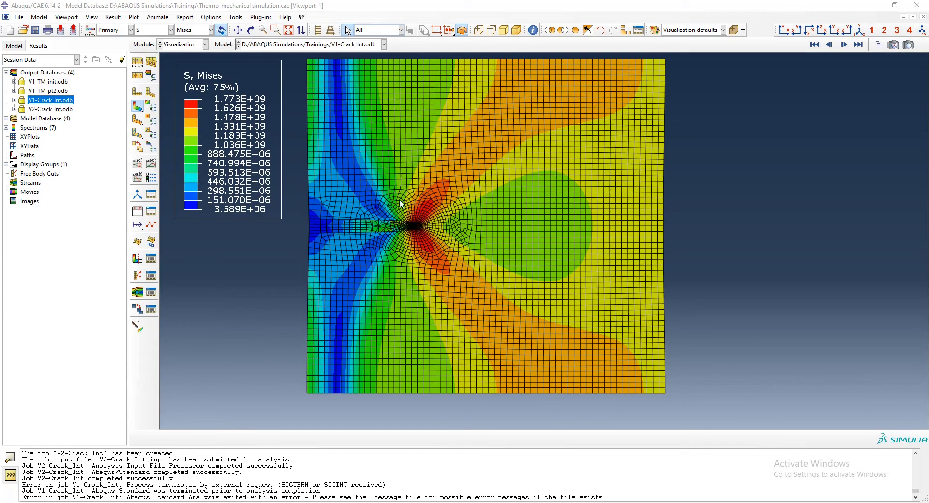
Step: Examine the Mises stress contours along the crack and around its tip in the V1-Crack_Int results
{"action": "scroll", "coordinate": [395, 205], "scroll_direction": "up", "scroll_amount": 10}
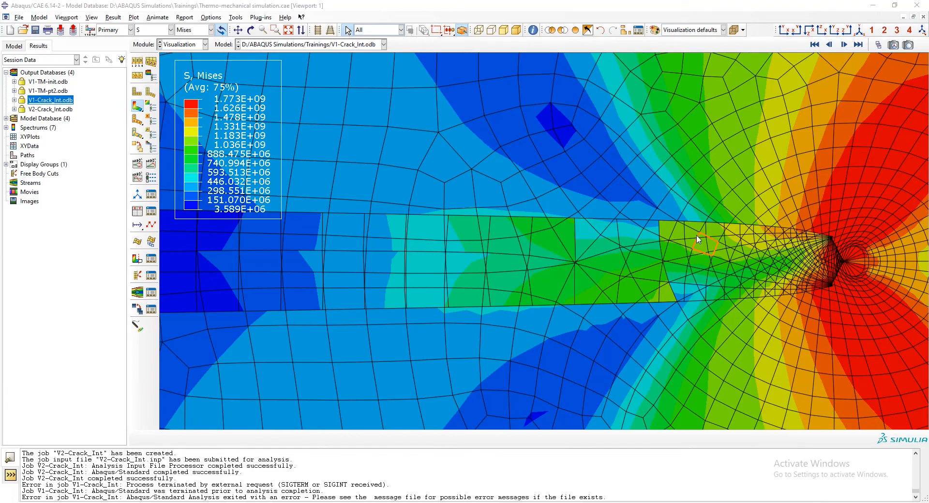
{"action": "scroll", "coordinate": [697, 240], "scroll_direction": "down", "scroll_amount": 10}
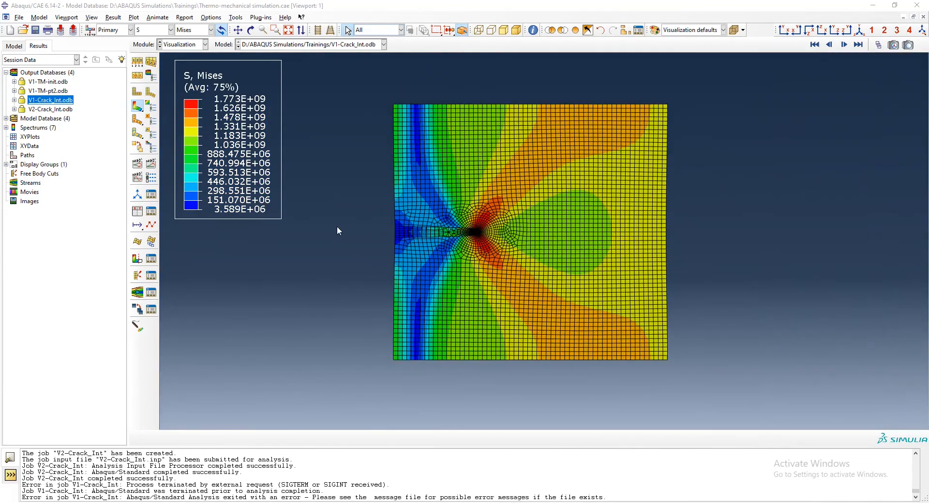
{"action": "scroll", "coordinate": [340, 225], "scroll_direction": "up", "scroll_amount": 2}
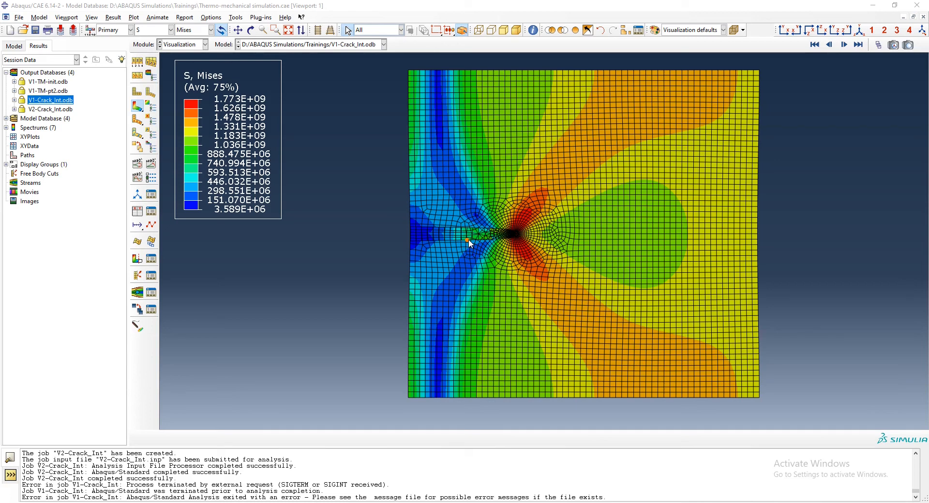
Step: Plot Mises stress contours on the deformed shape for V2-Crack_Int.odb and examine the crack line and tip
{"action": "double_click", "coordinate": [55, 110]}
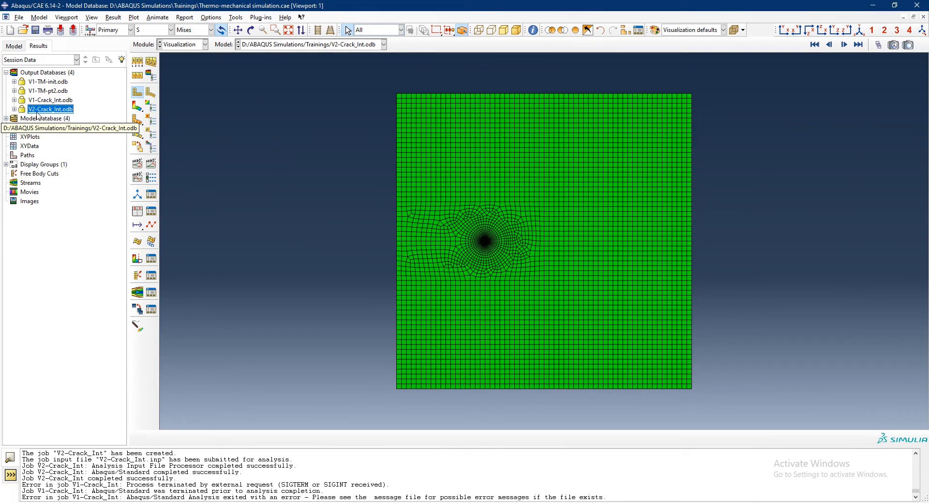
{"action": "left_click", "coordinate": [138, 106]}
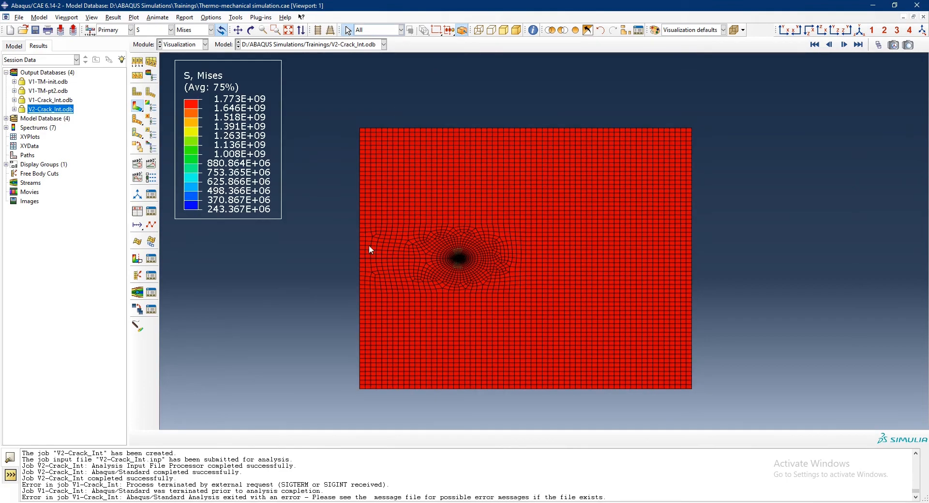
{"action": "scroll", "coordinate": [387, 251], "scroll_direction": "down", "scroll_amount": 6}
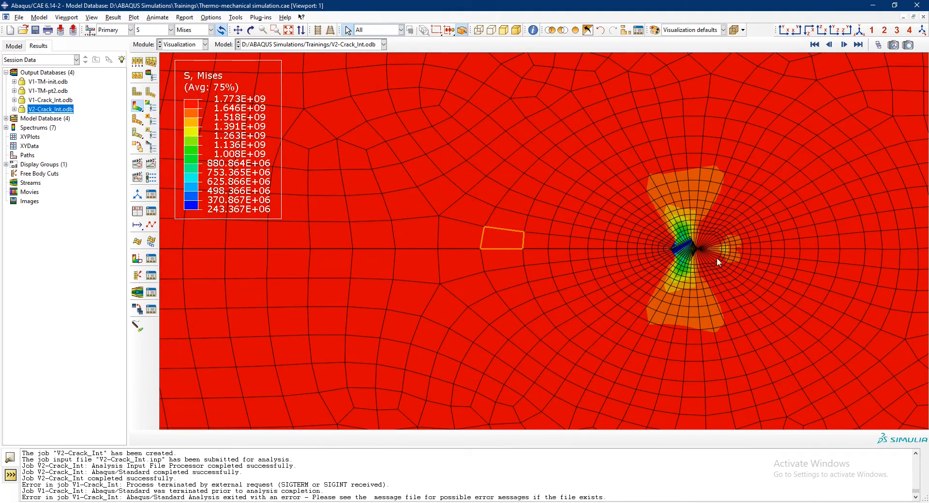
{"action": "scroll", "coordinate": [698, 251], "scroll_direction": "down", "scroll_amount": 5}
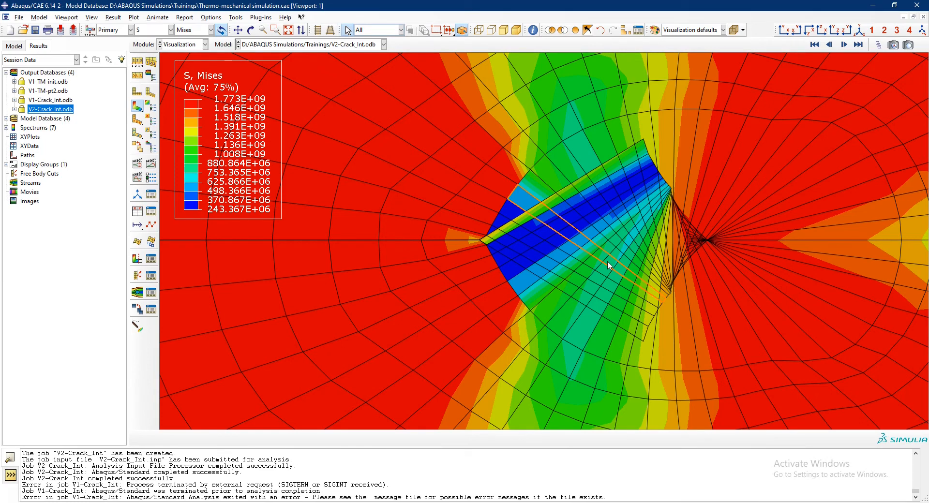
{"action": "scroll", "coordinate": [609, 265], "scroll_direction": "down", "scroll_amount": 5}
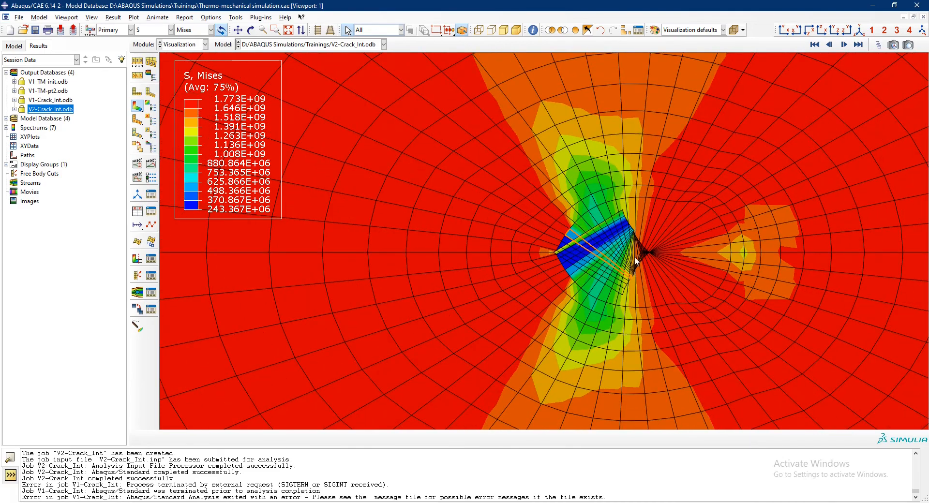
{"action": "scroll", "coordinate": [631, 259], "scroll_direction": "down", "scroll_amount": 2}
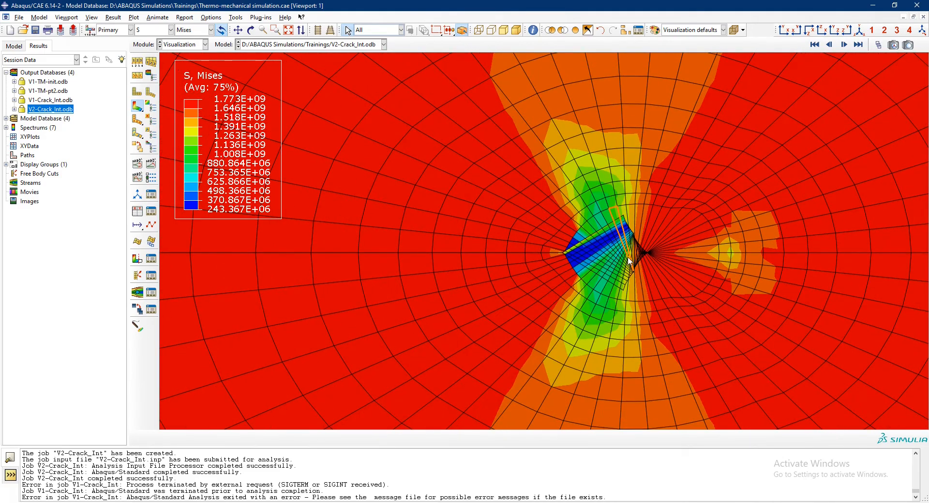
{"action": "scroll", "coordinate": [629, 260], "scroll_direction": "down", "scroll_amount": 6}
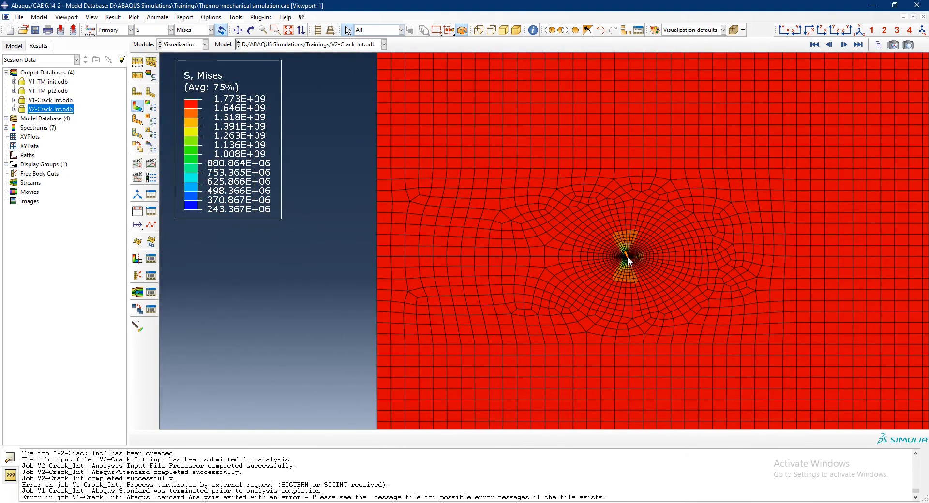
{"action": "scroll", "coordinate": [267, 213], "scroll_direction": "down", "scroll_amount": 5}
{"action": "scroll", "coordinate": [309, 228], "scroll_direction": "up", "scroll_amount": 1}
{"action": "scroll", "coordinate": [310, 229], "scroll_direction": "down", "scroll_amount": 1}
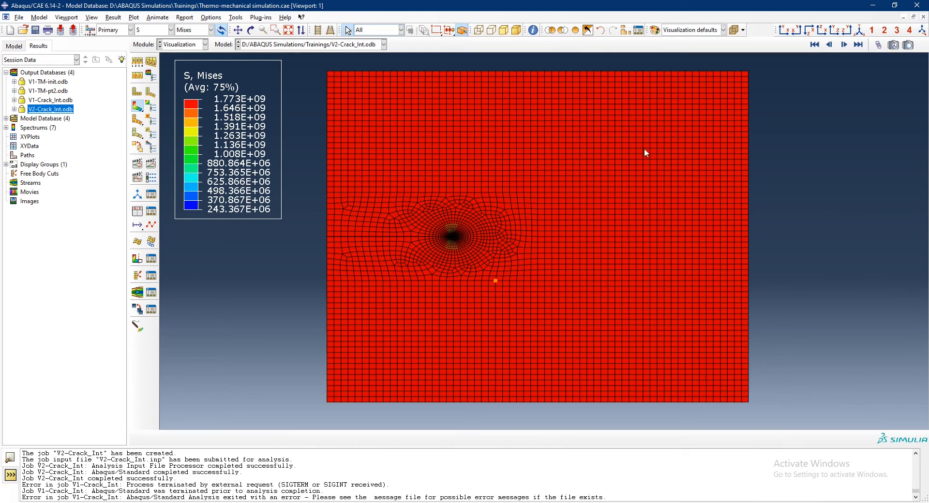
Step: Show the displacement magnitude contours of V2-Crack_Int, followed by the vertical displacement component U2
{"action": "left_click", "coordinate": [189, 31]}
{"action": "left_click", "coordinate": [170, 30]}
{"action": "left_click", "coordinate": [171, 30]}
{"action": "left_click", "coordinate": [145, 142]}
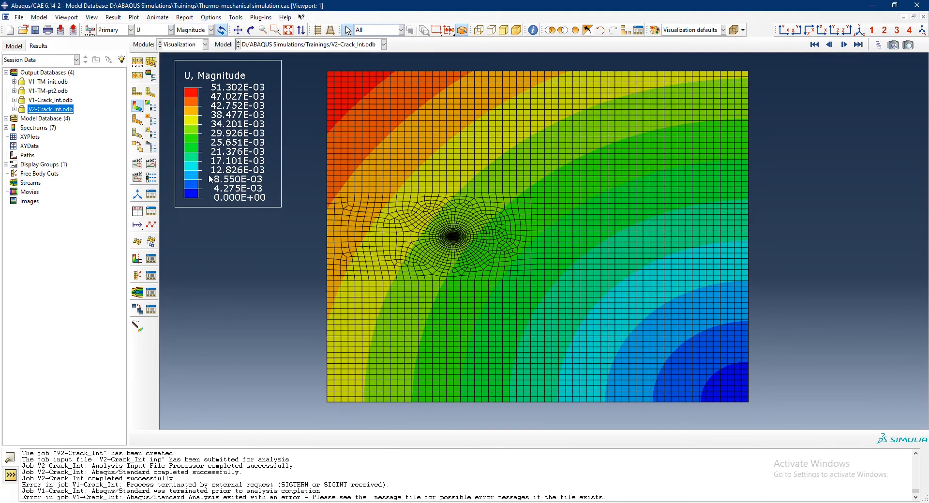
{"action": "left_click", "coordinate": [191, 31]}
{"action": "left_click", "coordinate": [189, 59]}
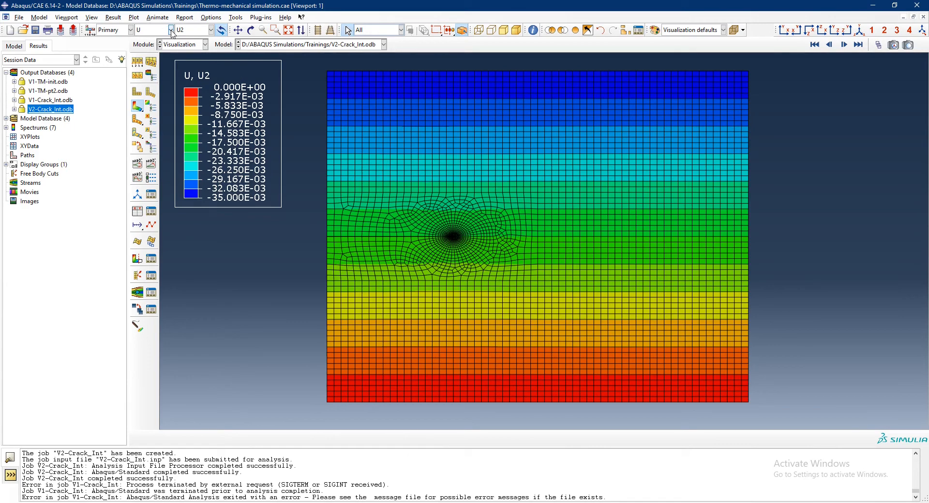
Step: Return the contour plot to Mises stress, then display the LE maximum in-plane principal strain
{"action": "left_click", "coordinate": [170, 30]}
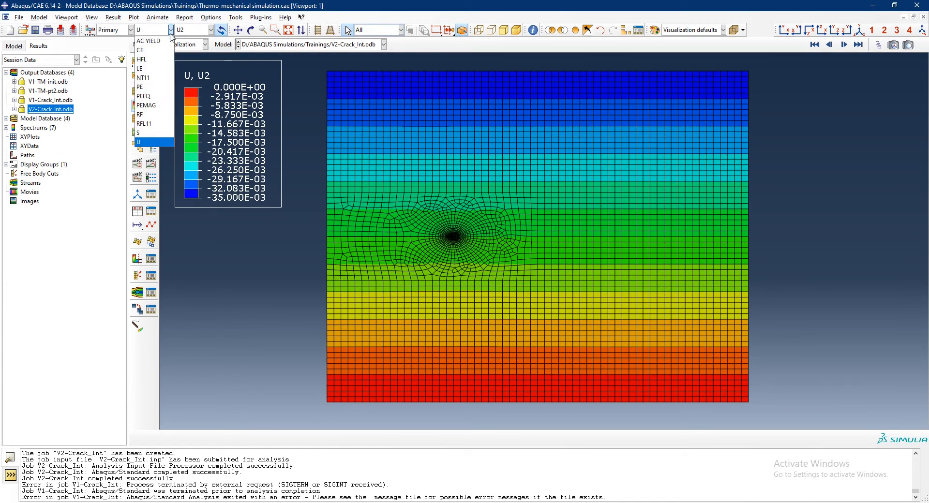
{"action": "left_click", "coordinate": [157, 133]}
{"action": "left_click", "coordinate": [170, 30]}
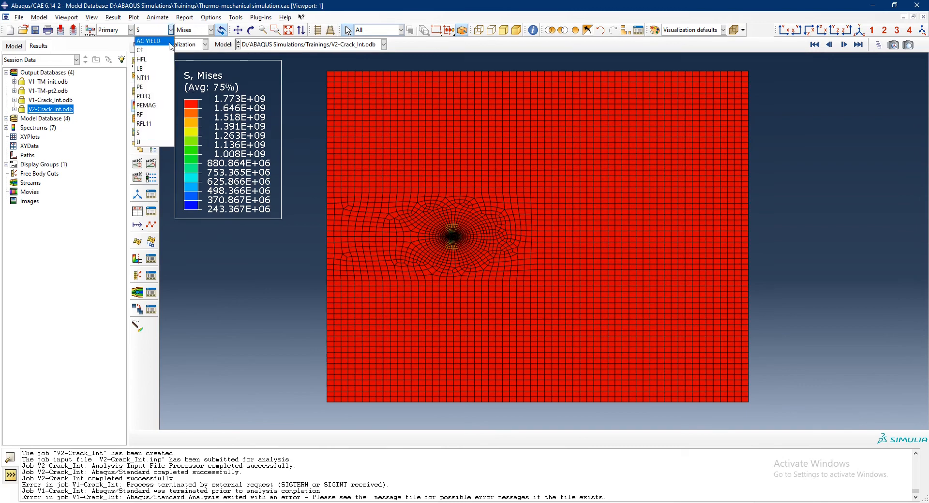
{"action": "left_click", "coordinate": [163, 71]}
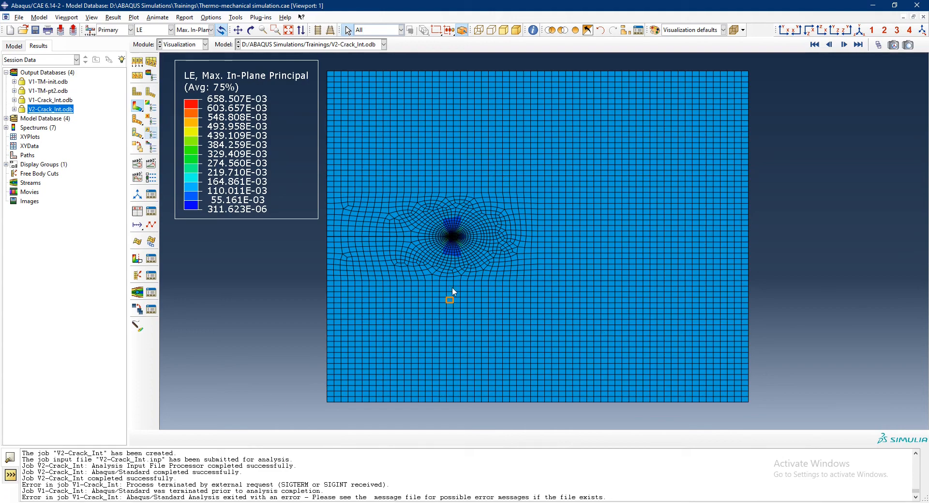
Step: Examine the LE strain contours along the crack line, around the crack tip and across the whole plate
{"action": "scroll", "coordinate": [327, 227], "scroll_direction": "up", "scroll_amount": 5}
{"action": "scroll", "coordinate": [329, 223], "scroll_direction": "up", "scroll_amount": 2}
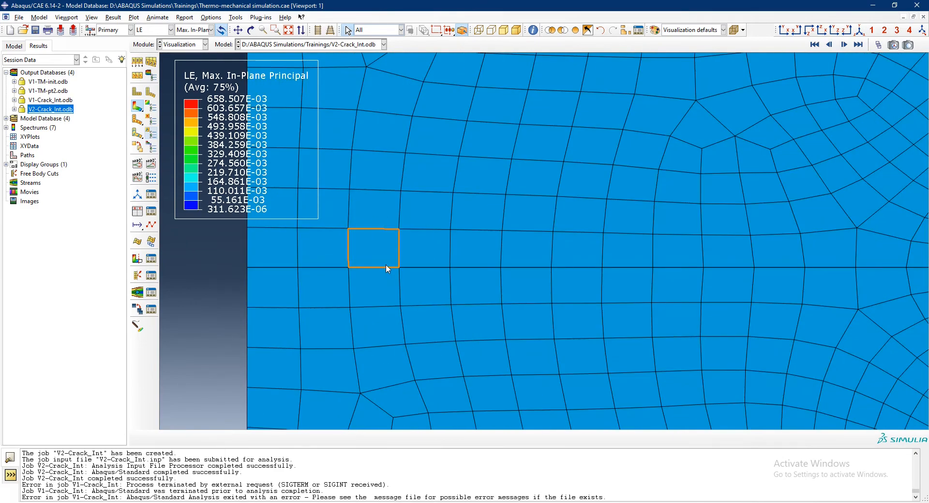
{"action": "scroll", "coordinate": [385, 264], "scroll_direction": "down", "scroll_amount": 6}
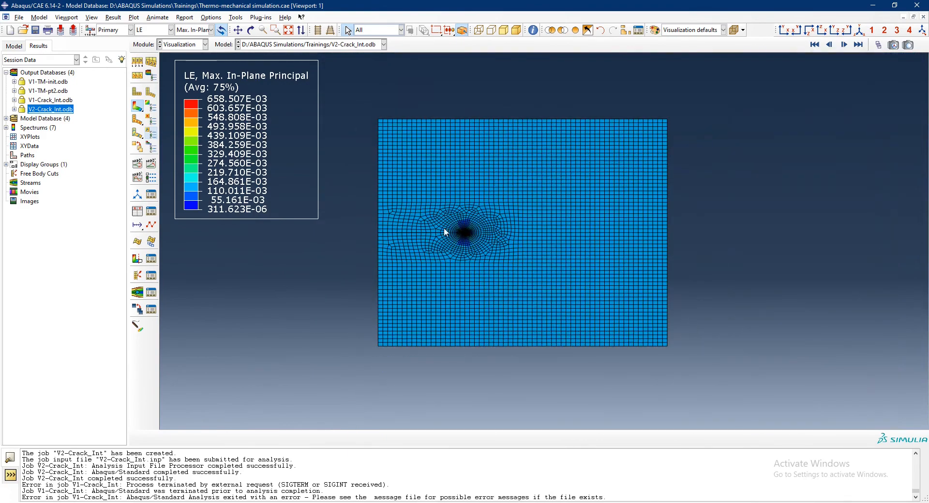
{"action": "scroll", "coordinate": [406, 225], "scroll_direction": "up", "scroll_amount": 2}
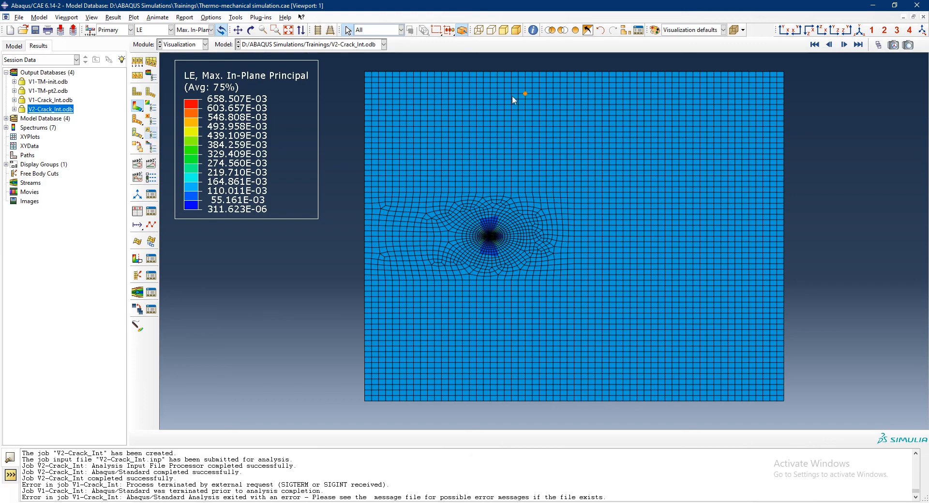
{"action": "scroll", "coordinate": [503, 92], "scroll_direction": "up", "scroll_amount": 3}
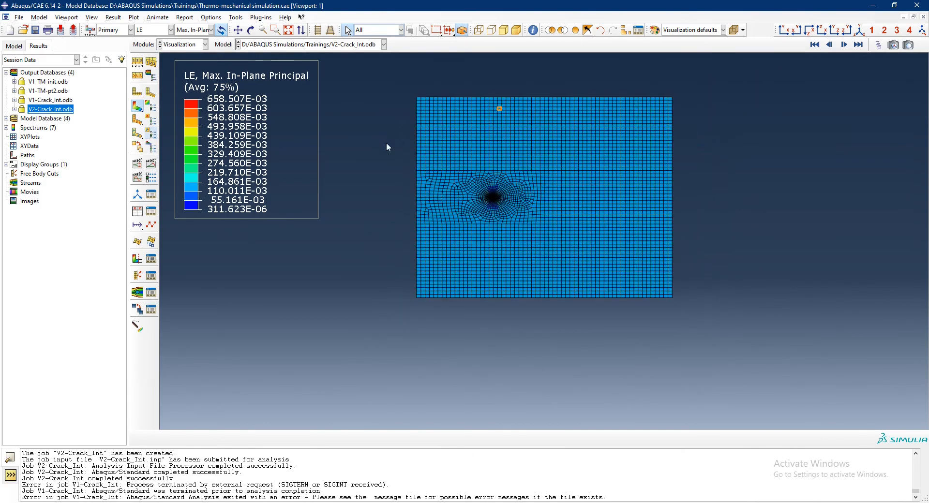
{"action": "scroll", "coordinate": [382, 116], "scroll_direction": "down", "scroll_amount": 4}
{"action": "scroll", "coordinate": [428, 308], "scroll_direction": "down", "scroll_amount": 3}
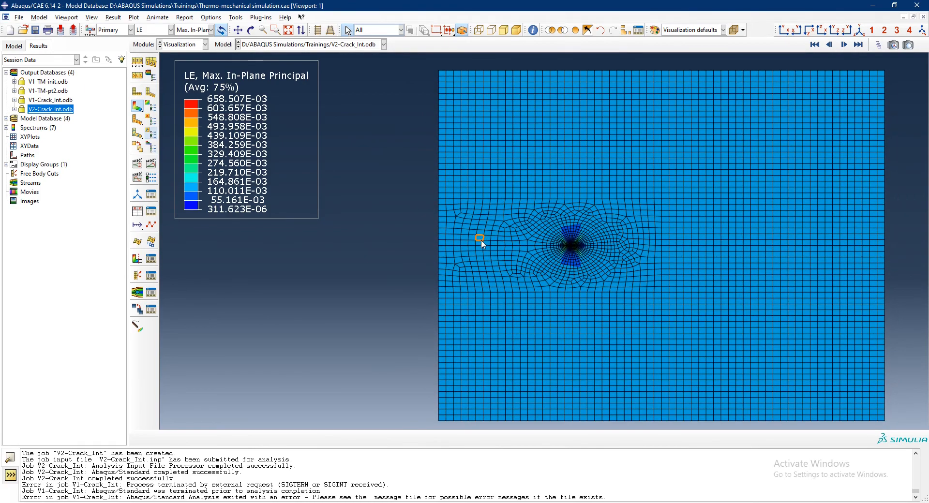
{"action": "scroll", "coordinate": [494, 226], "scroll_direction": "up", "scroll_amount": 2}
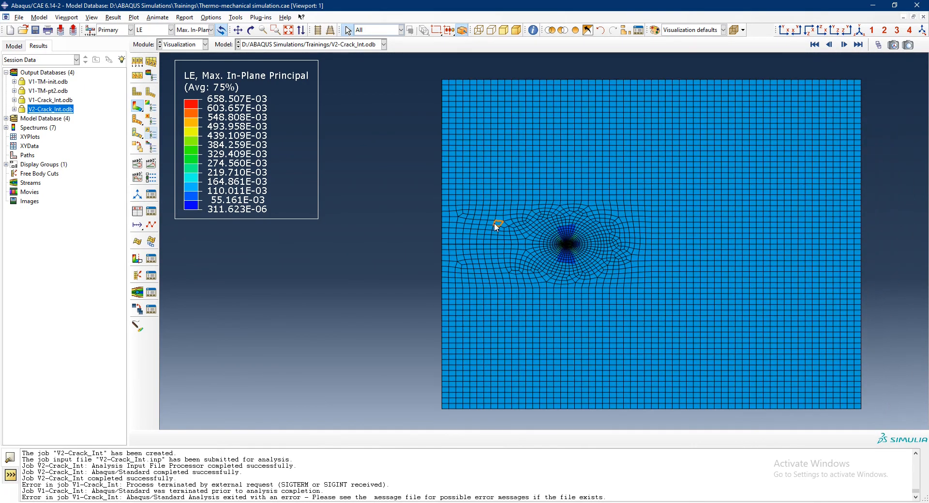
{"action": "middle_click_drag", "start_coordinate": [494, 224], "coordinate": [569, 203], "text": "ctrl+alt"}
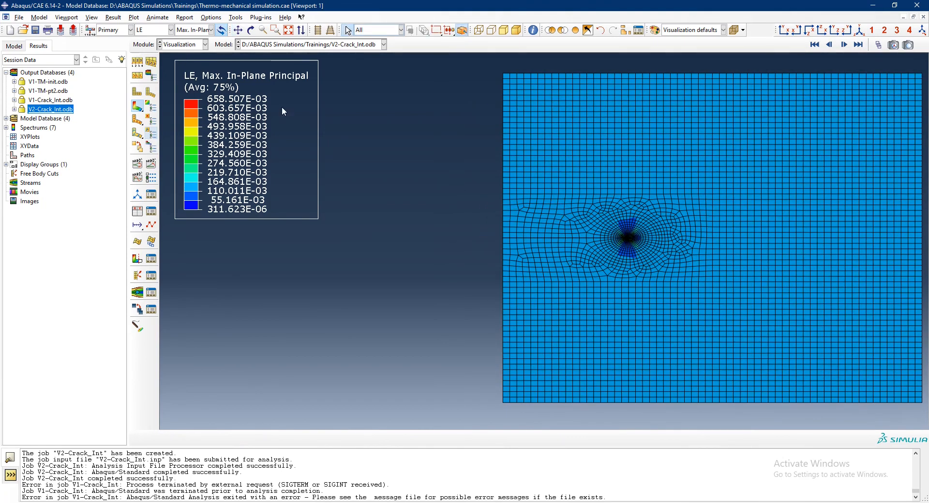
Step: Review the Mises stress contours again, then plot the equivalent plastic strain PEEQ
{"action": "left_click", "coordinate": [172, 30]}
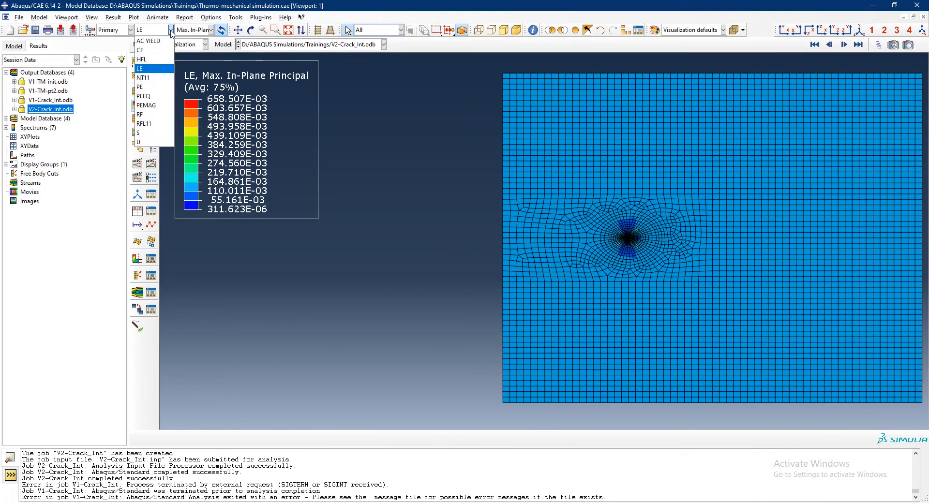
{"action": "left_click", "coordinate": [141, 133]}
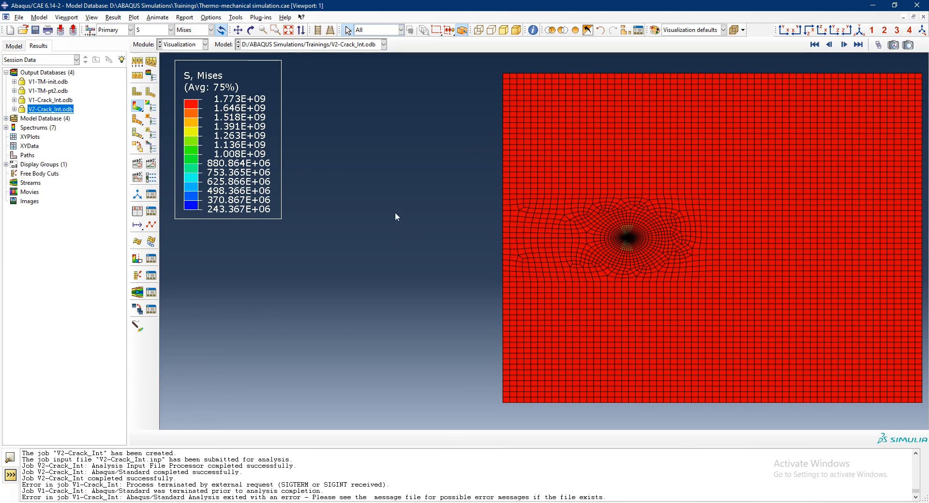
{"action": "left_click", "coordinate": [171, 30]}
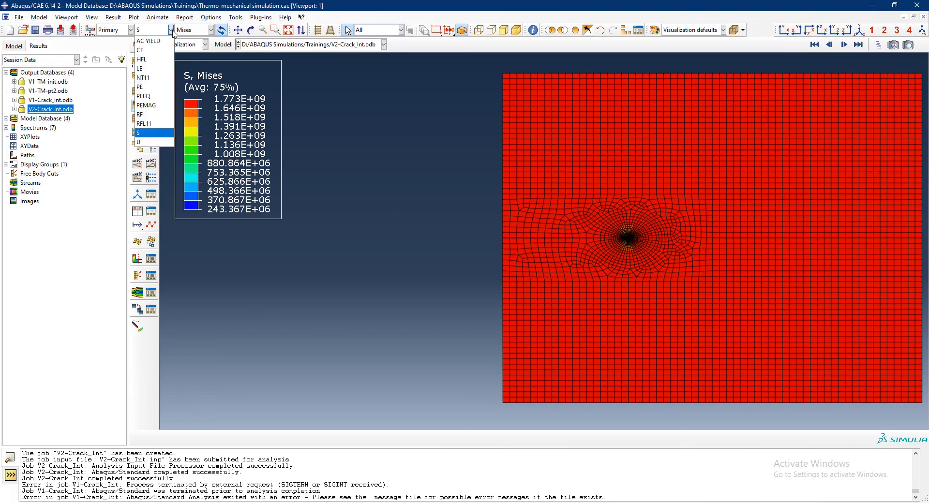
{"action": "left_click", "coordinate": [159, 96]}
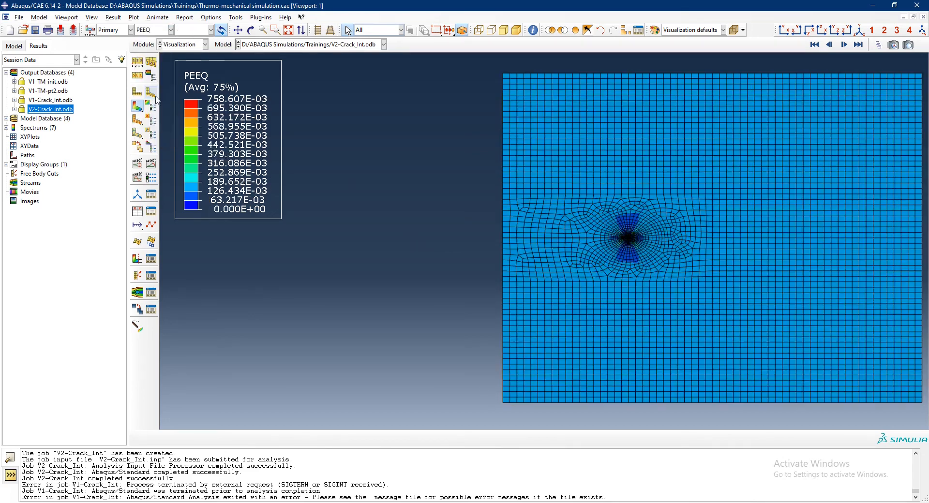